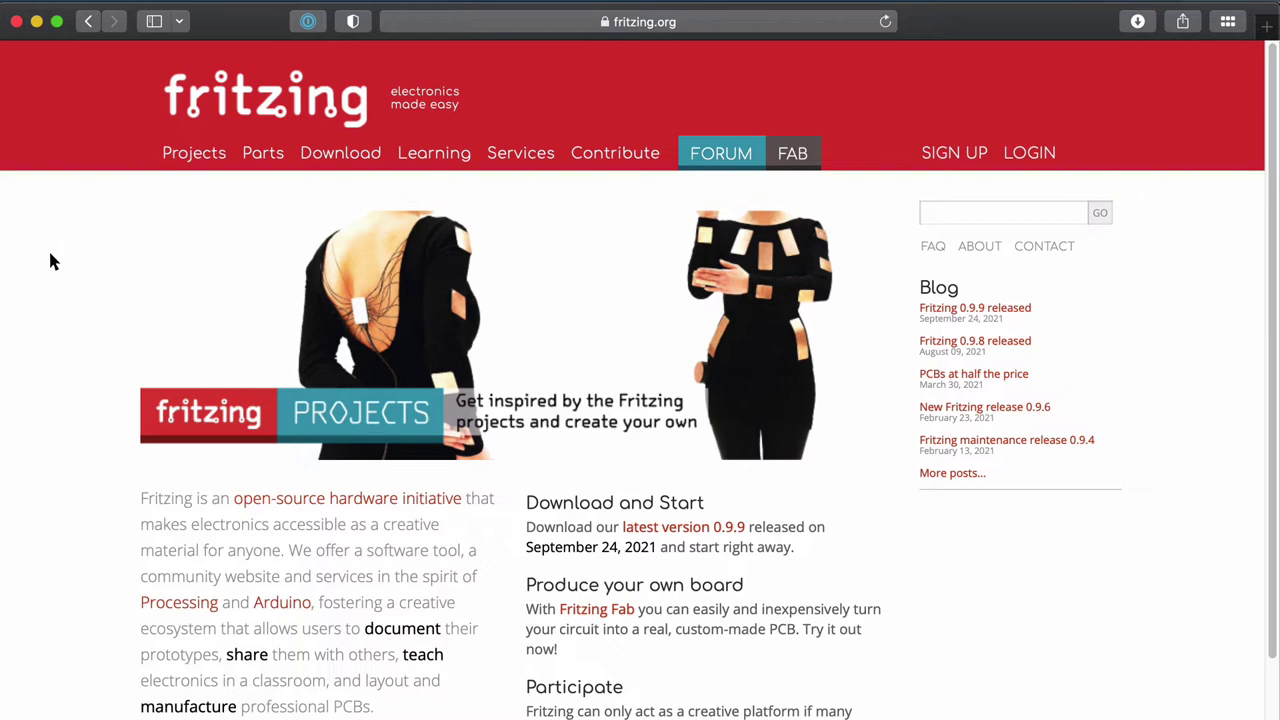
Switch to Preview and examine the whole wiring diagram in Full Code - Breadboard.png
key("super+Tab")
key("super+Tab")
key("super+Tab")
key("super+Tab")
key("super+Tab")
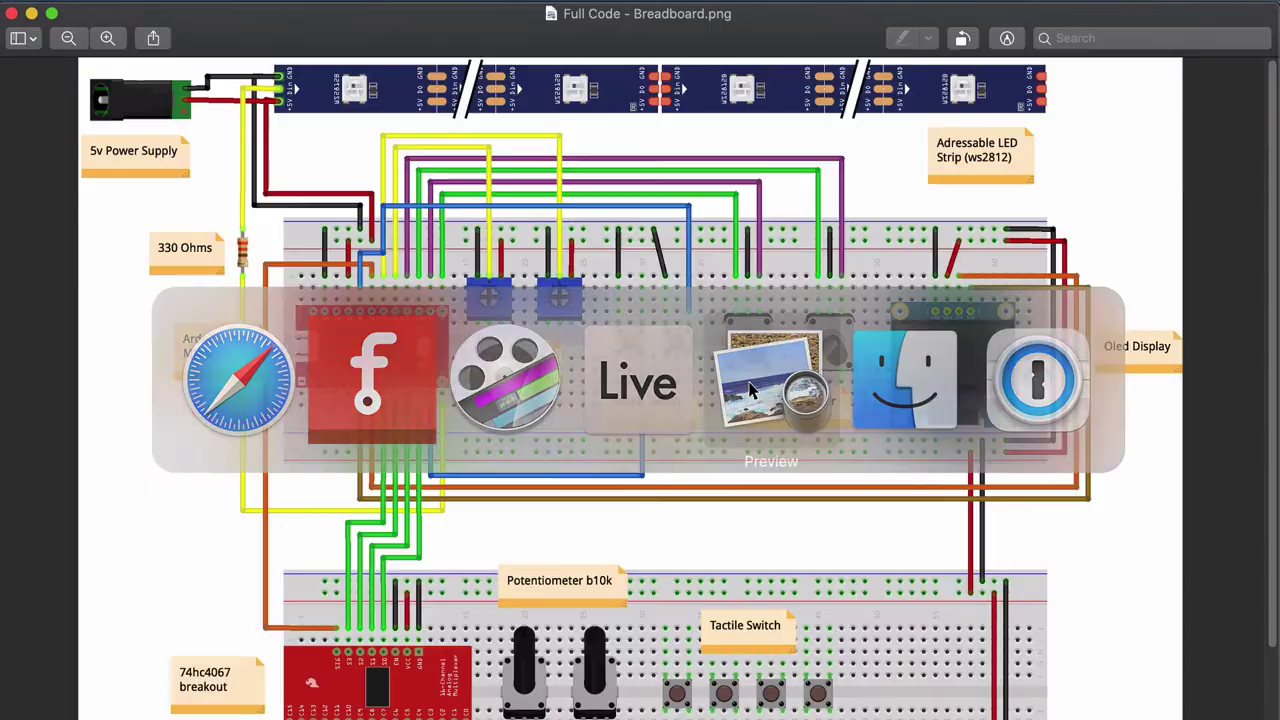
scroll(270, 290, "down", 3)
scroll(270, 290, "up", 3)
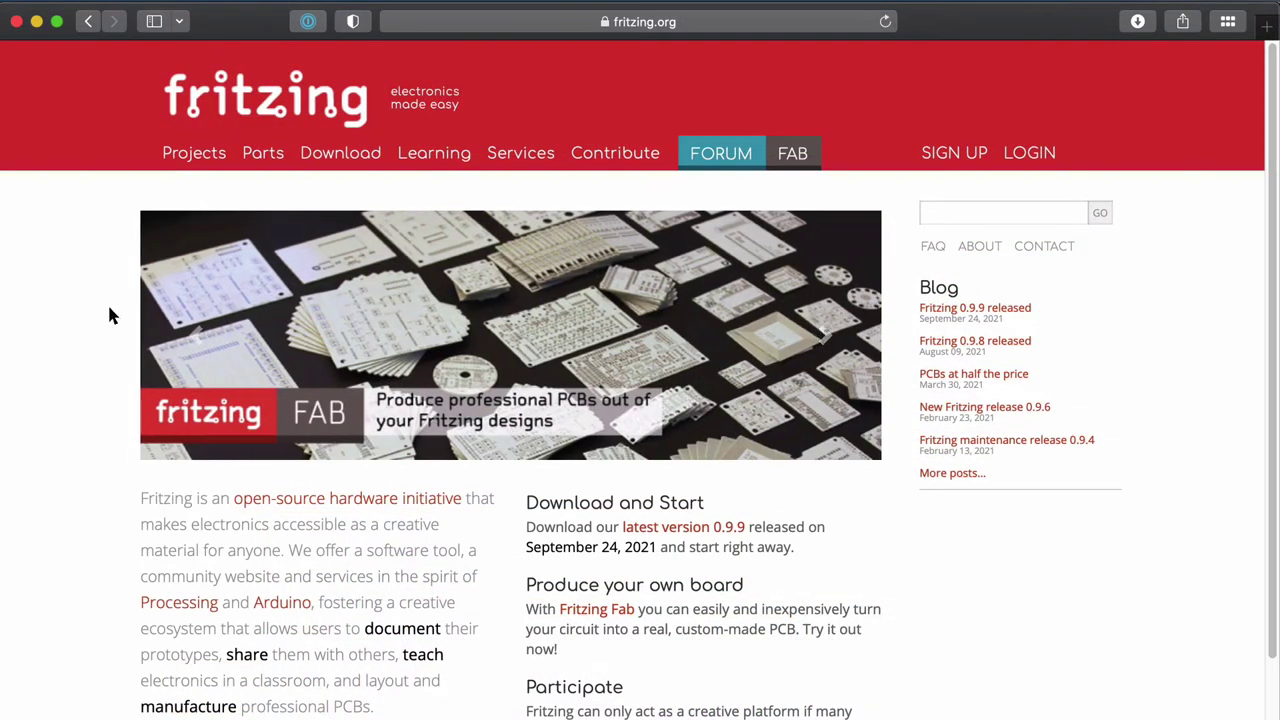
Open the download page on the Fritzing website and look through the platform versions and installation information
left_click(320, 152)
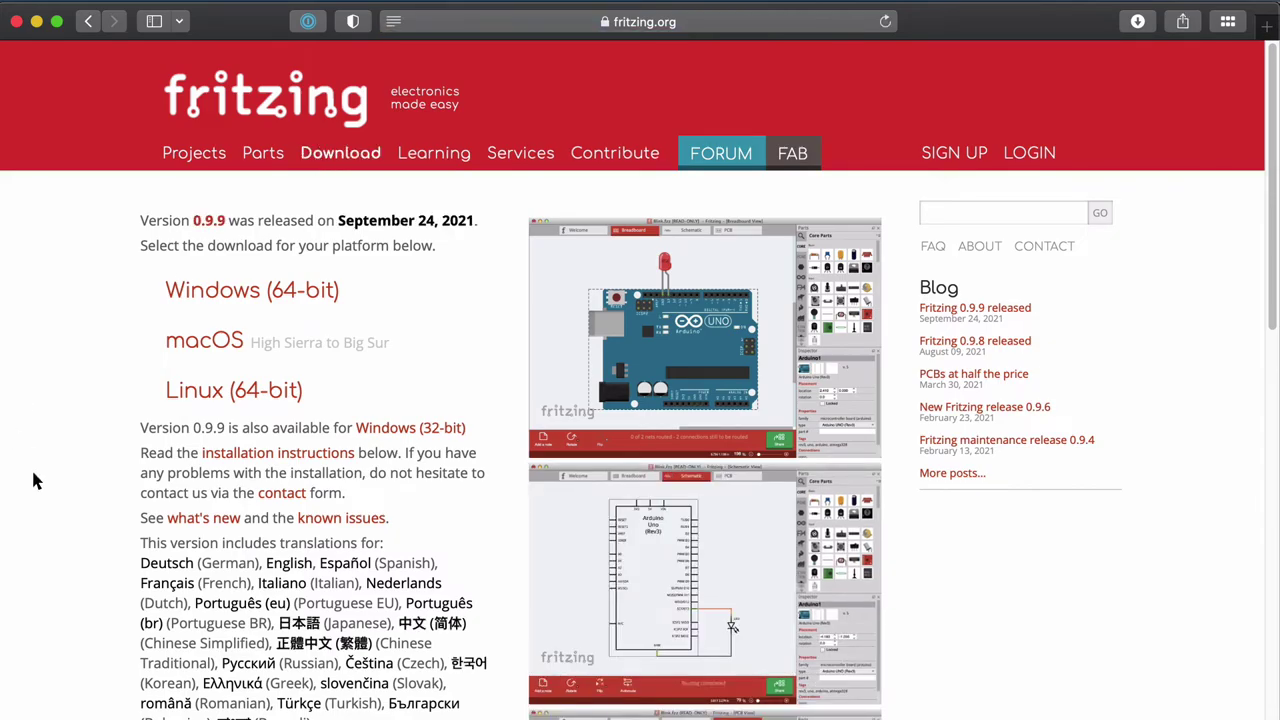
scroll(33, 480, "down", 5)
scroll(33, 480, "up", 5)
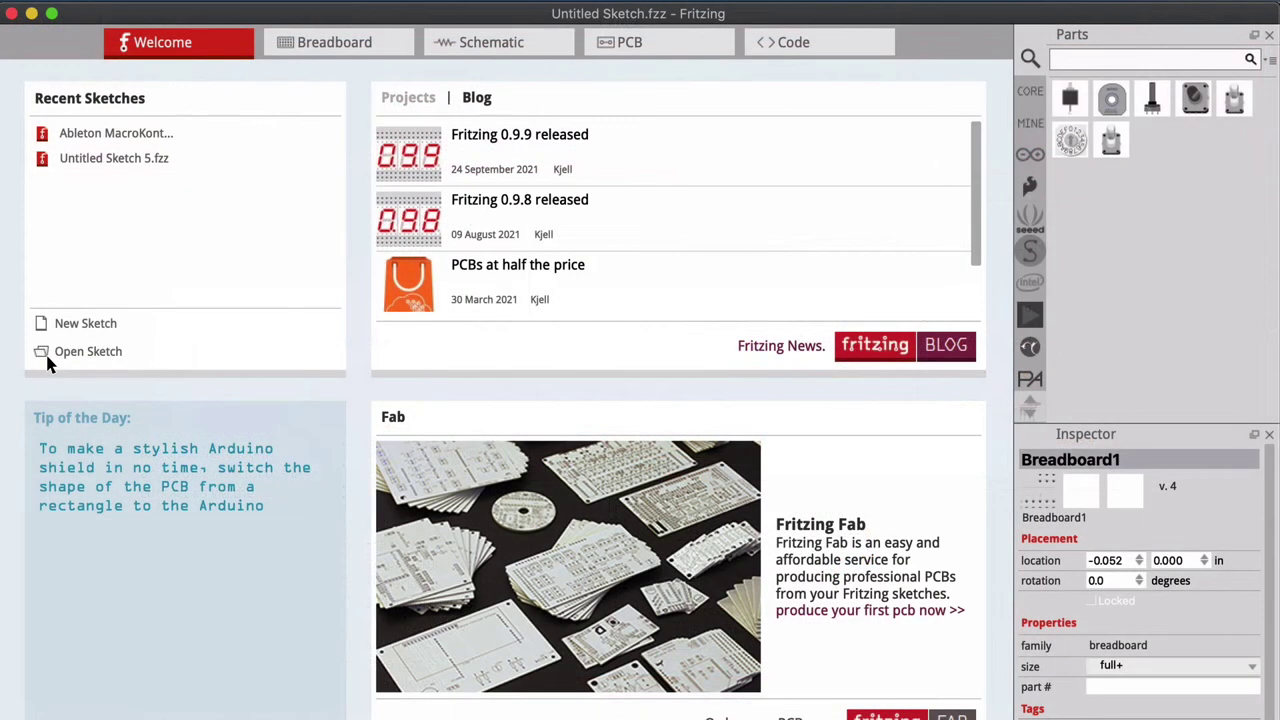
Look through the Breadboard, Schematic and PCB views of the untitled sketch in Fritzing and return to the Breadboard view
left_click(272, 38)
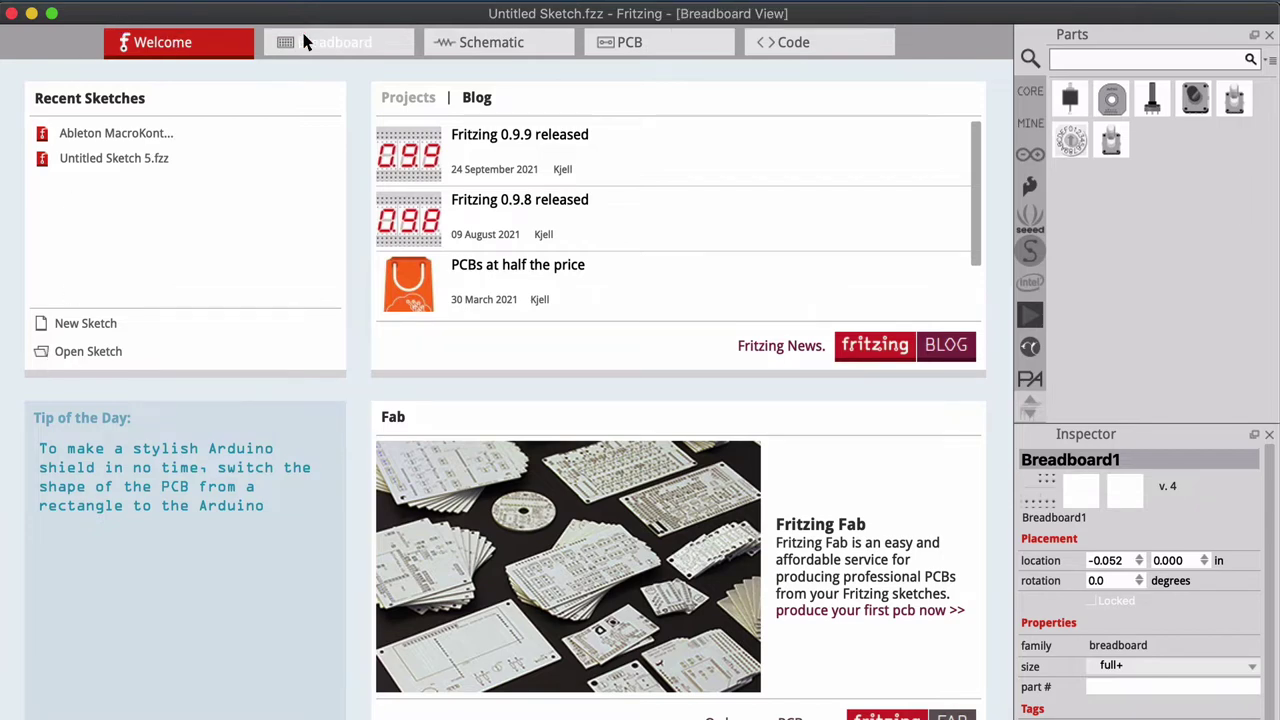
left_click(202, 40)
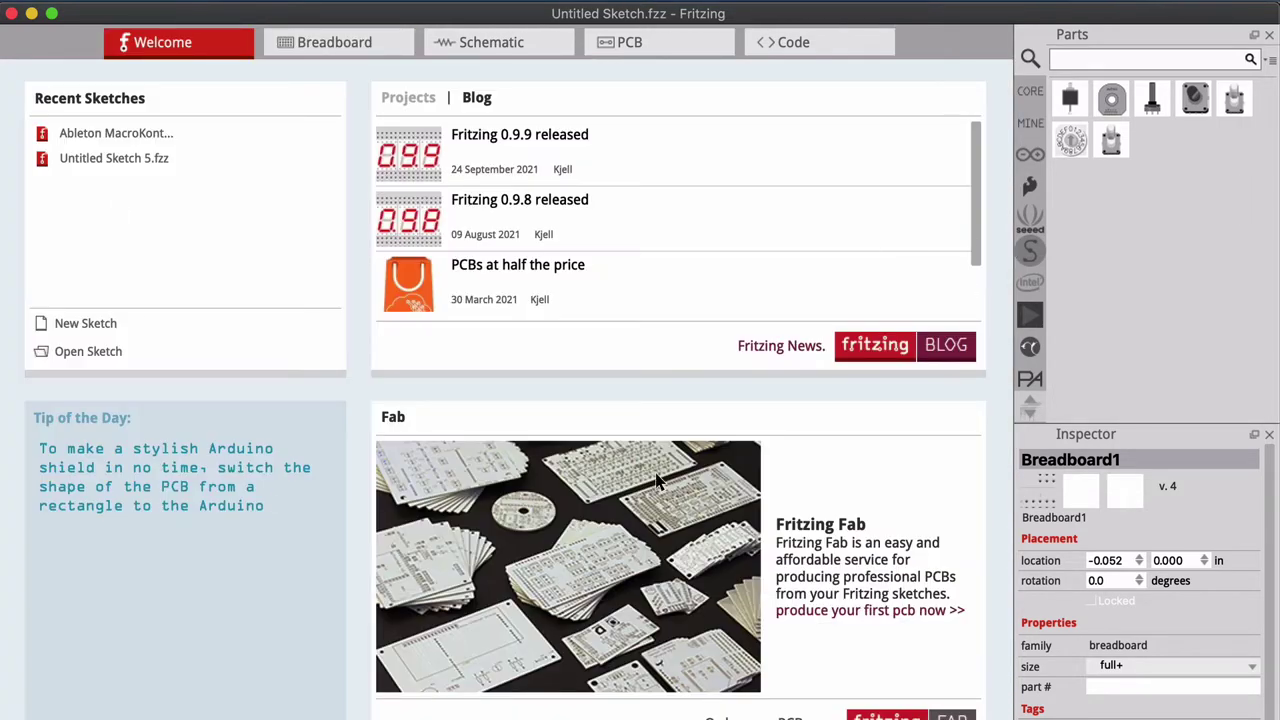
left_click(302, 42)
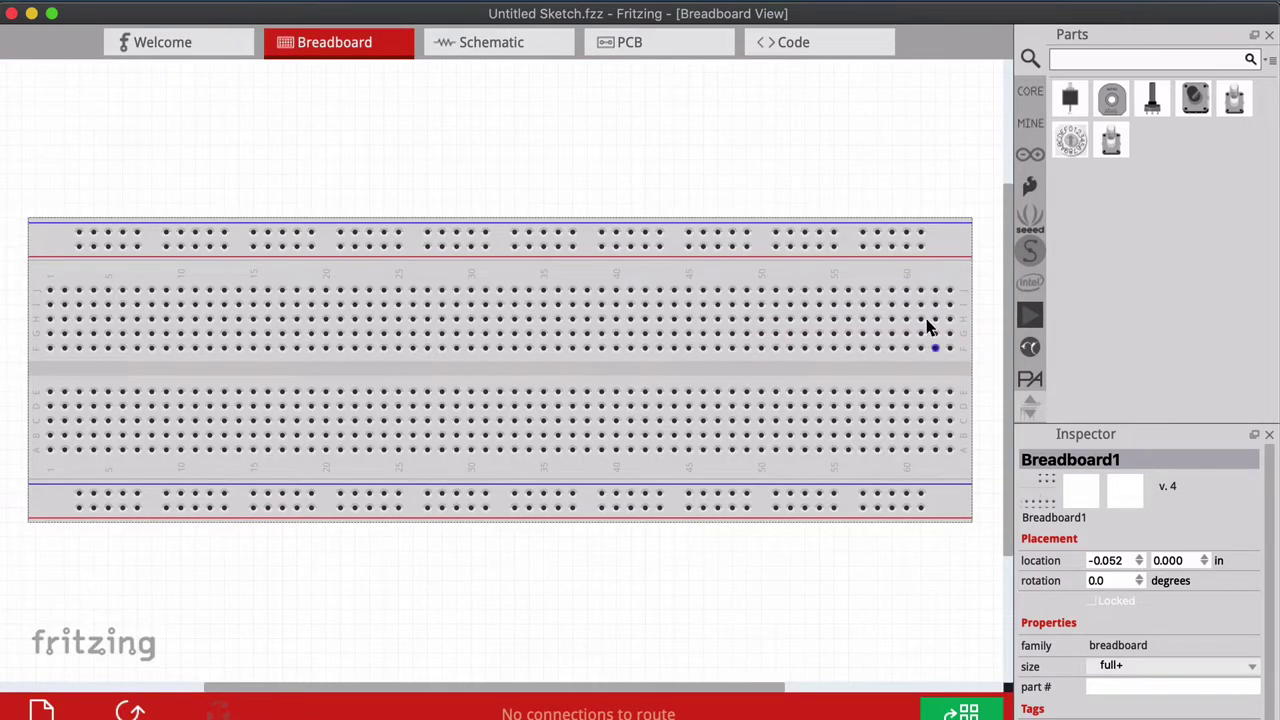
left_click(458, 44)
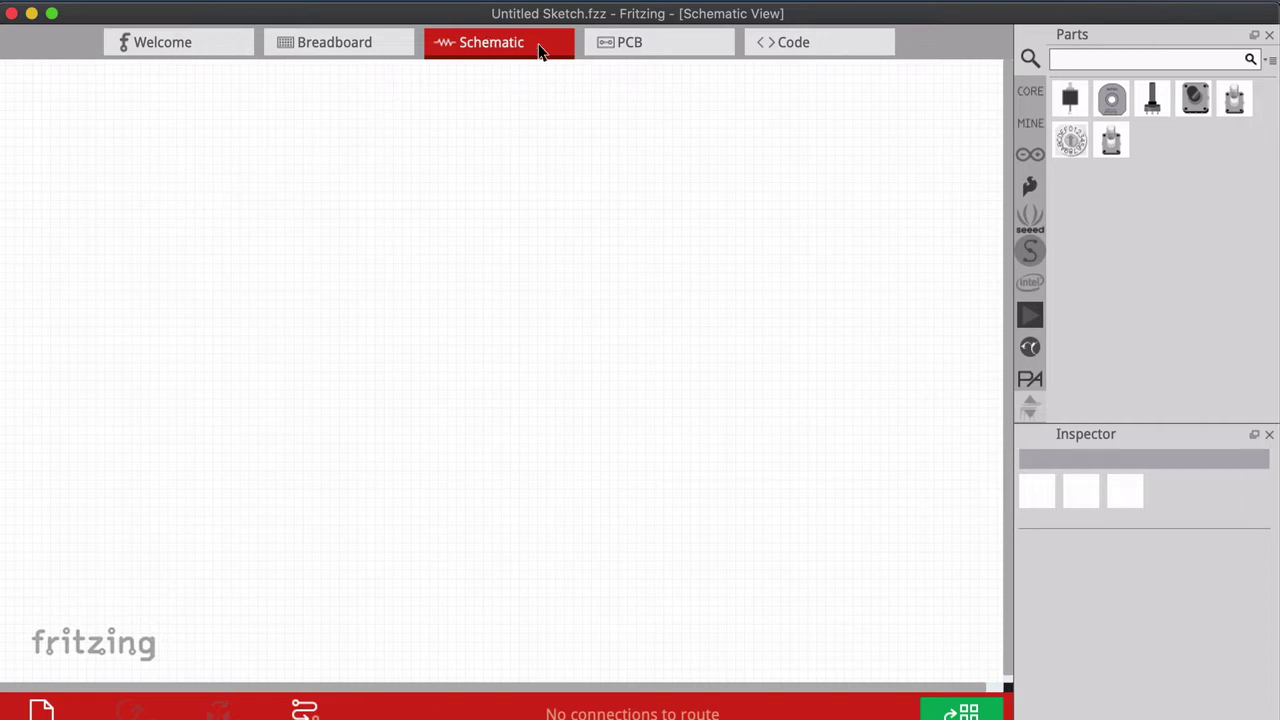
left_click(642, 42)
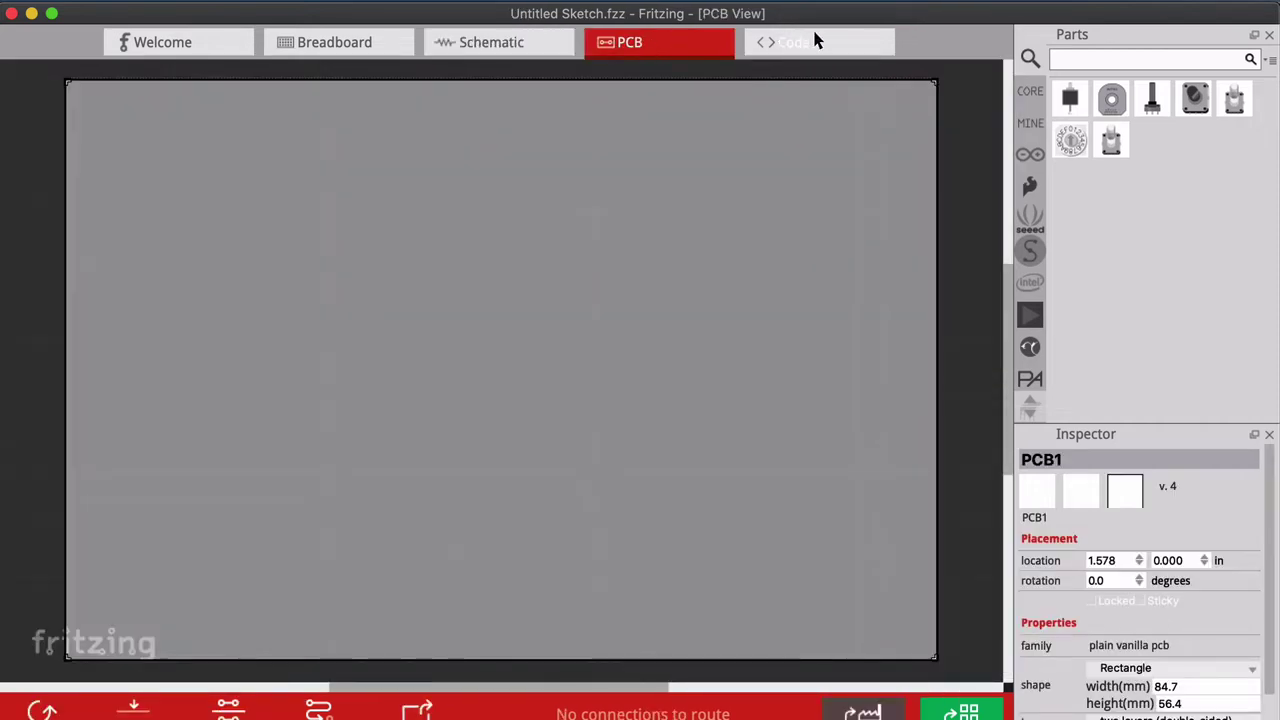
left_click(517, 42)
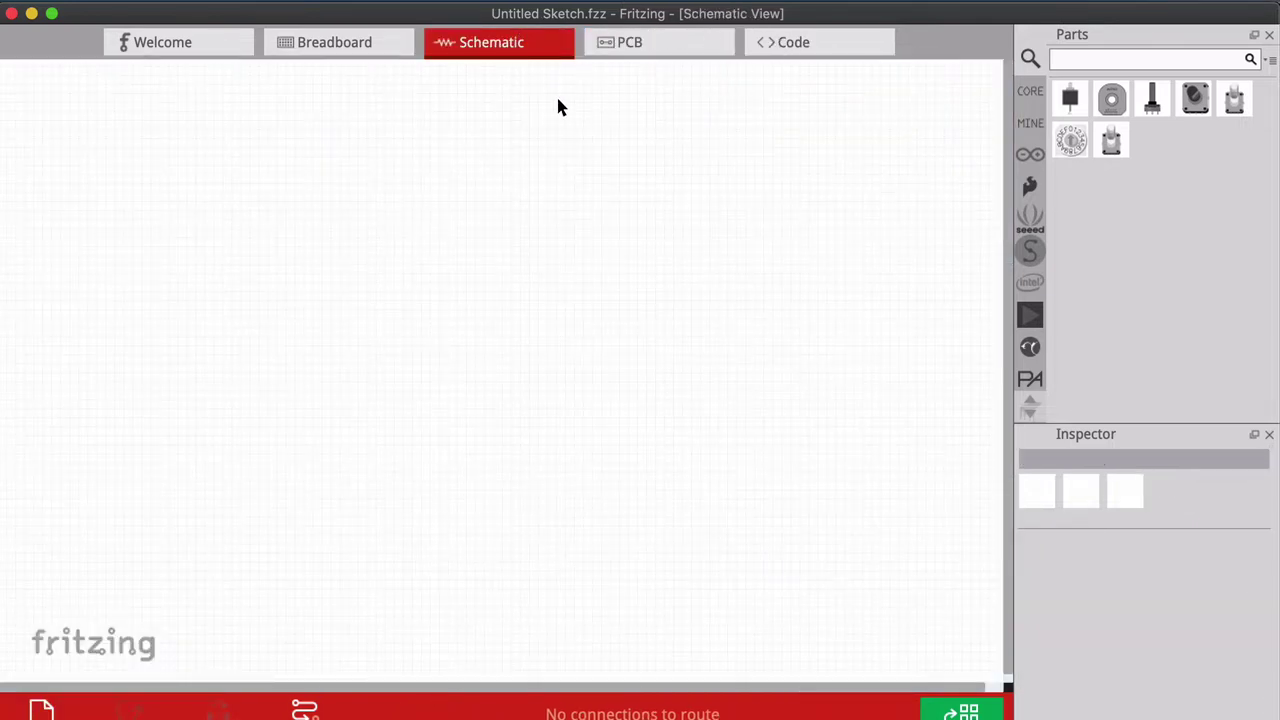
left_click(316, 44)
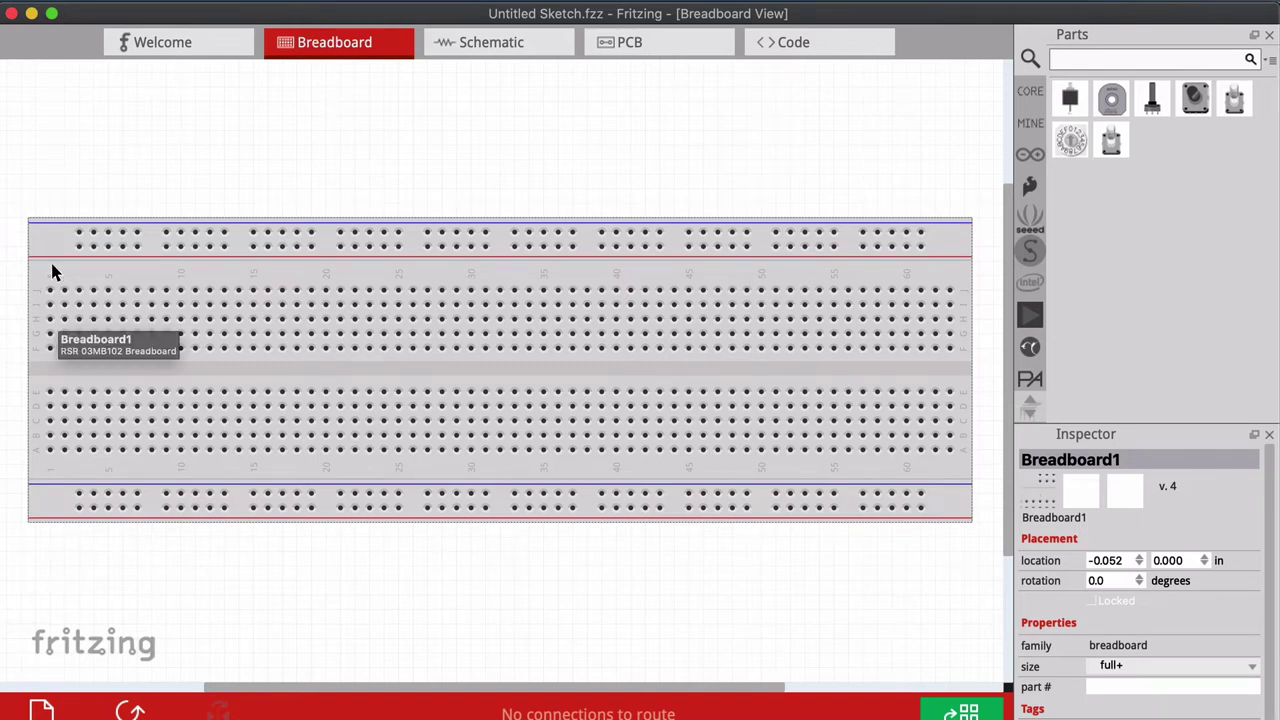
Search the parts library for "breadboard" and try placing a tiny breadboard over the full-size one
left_click(1092, 58)
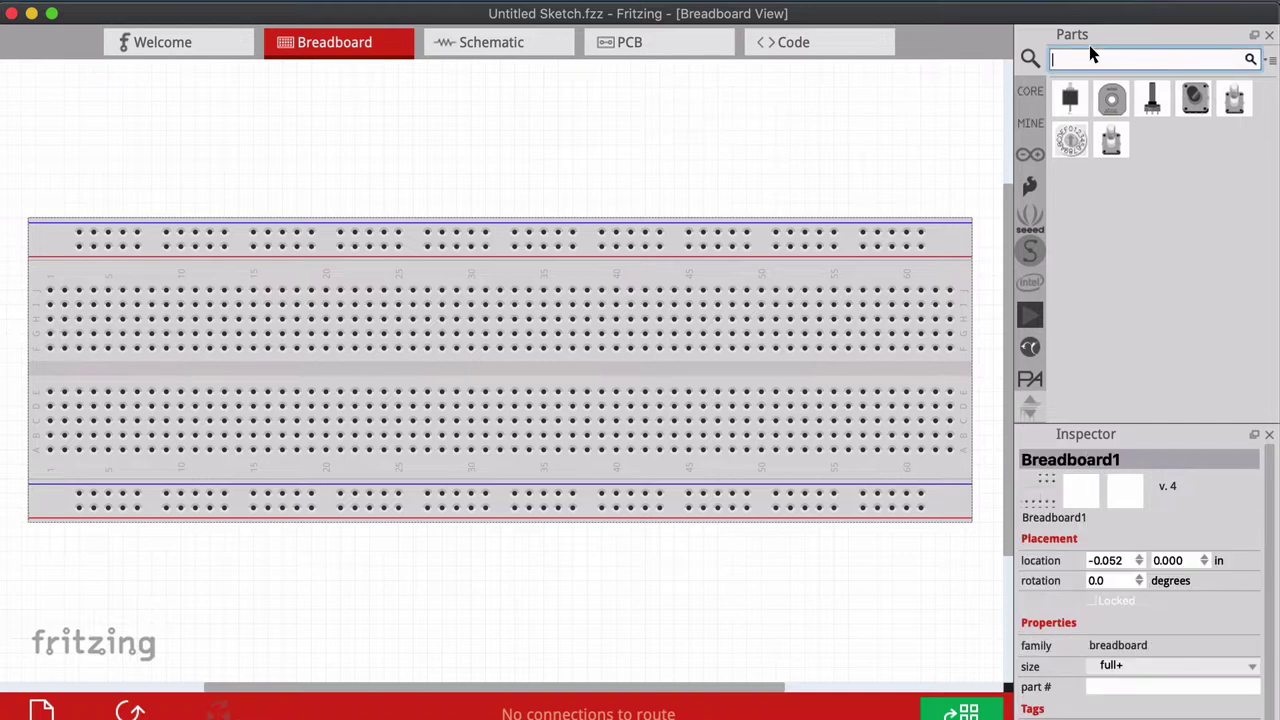
type("breadboard")
key("Return")
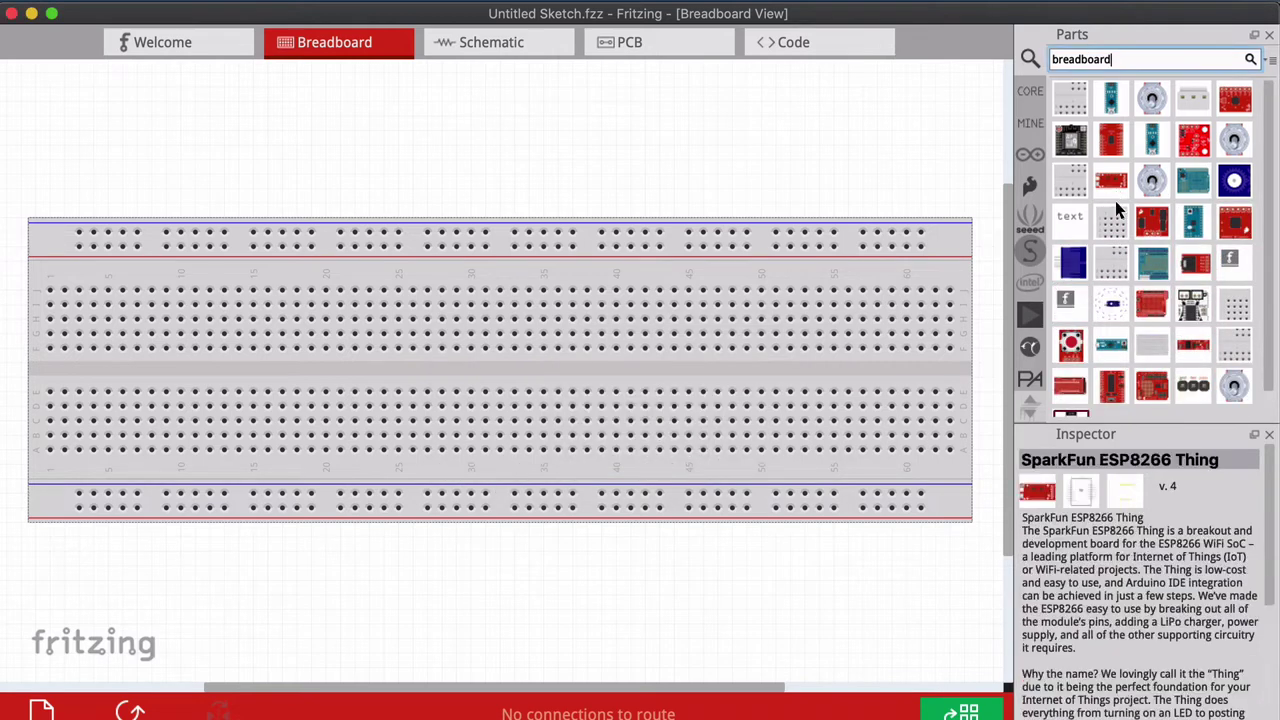
left_click_drag(1111, 222, 513, 298)
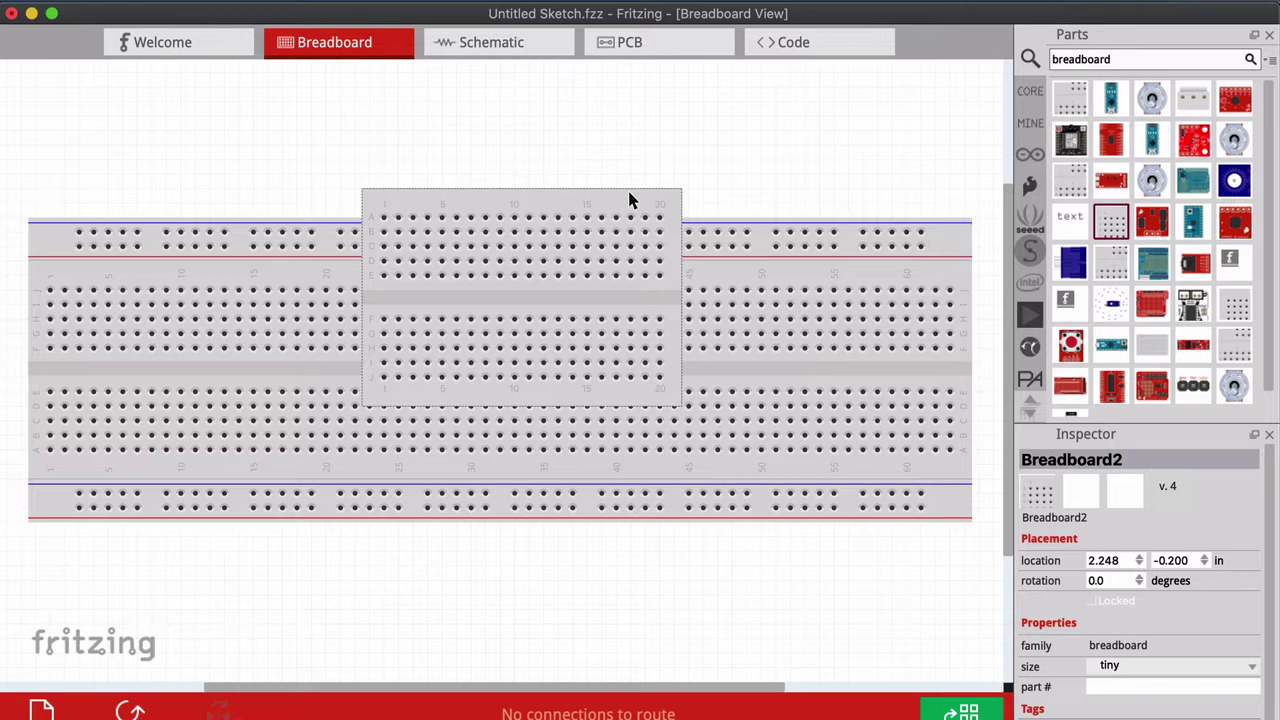
key("super+z")
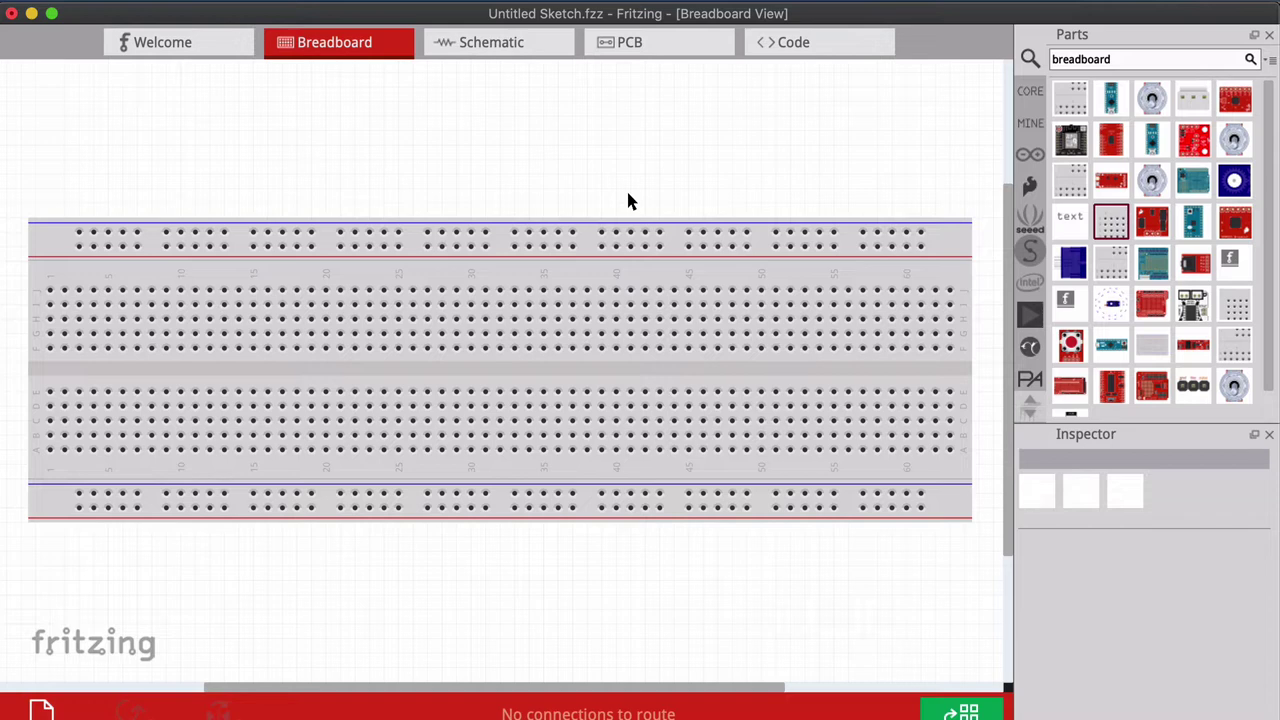
Switch to Ableton Live and examine the eight macro controls of the Audio Effect Rack
key("super+Tab")
key("super+Tab")
key("super+Tab")
left_click(750, 341)
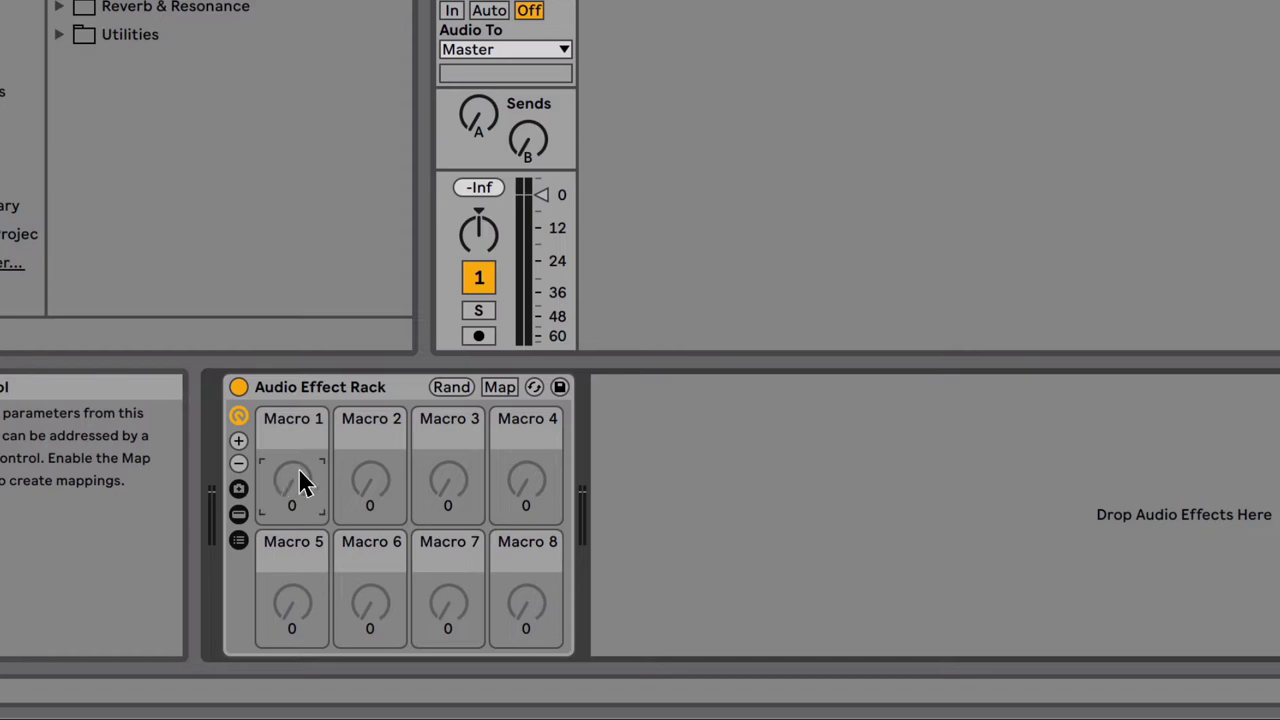
left_click(371, 470)
left_click(448, 480)
left_click(520, 610)
left_click(340, 600)
left_click(291, 598)
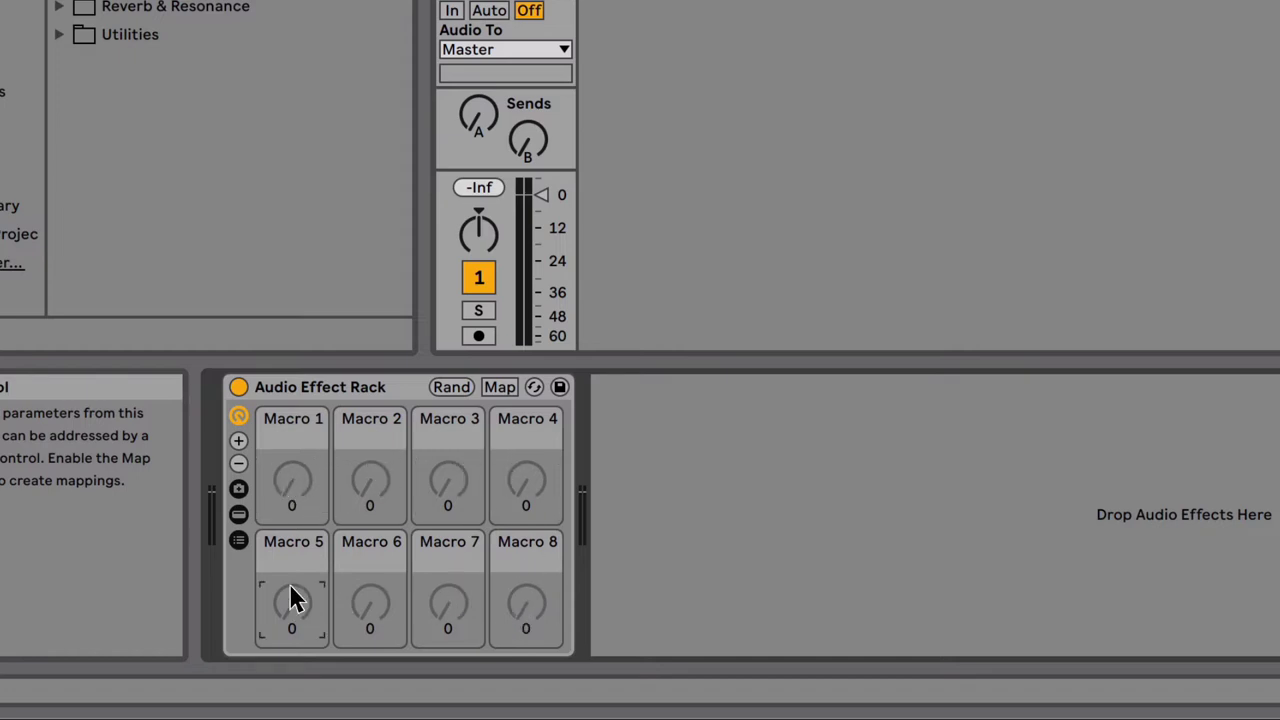
left_click(282, 472)
left_click(350, 480)
left_click(300, 385)
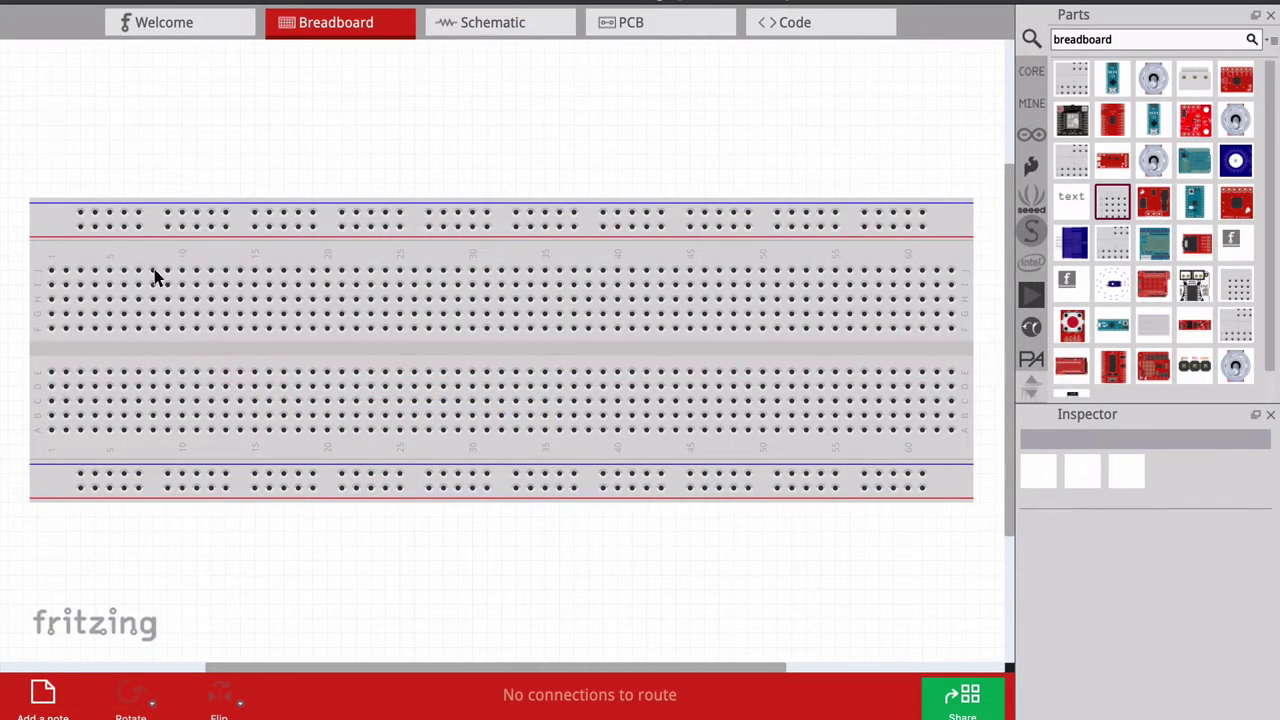
In Ableton Live, set the Audio Effect Rack's Macro 1 to 35, Macro 2 to 107, Macro 3 to 92 and Macro 4 to 94
left_click(64, 345)
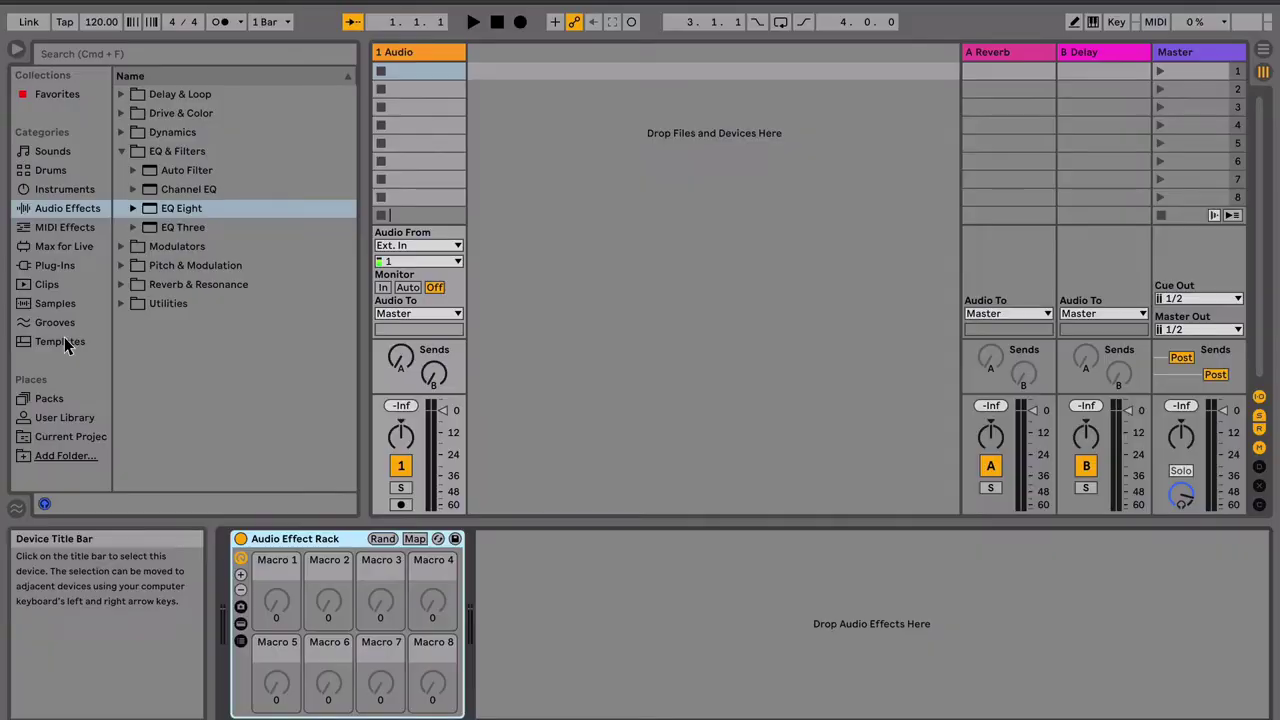
left_click_drag(276, 600, 323, 535)
left_click_drag(377, 603, 377, 560)
left_click_drag(432, 603, 432, 550)
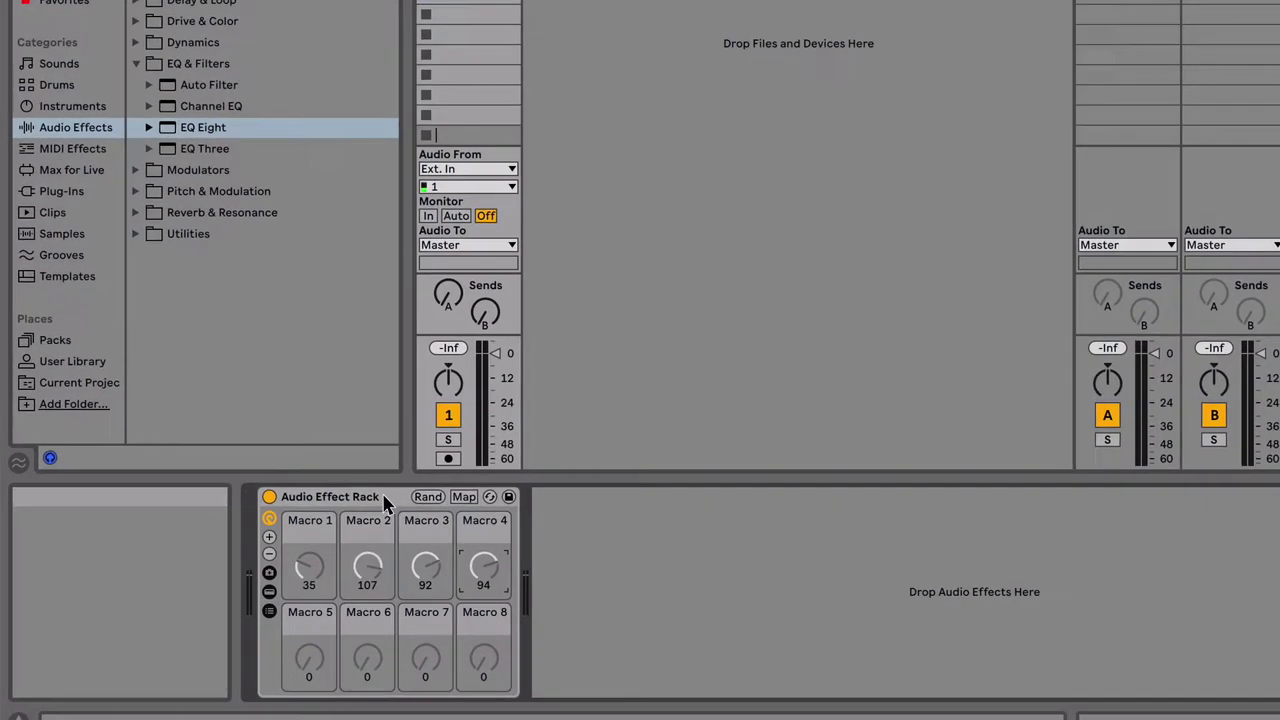
Duplicate the Audio Effect Rack and set the copy's Macros 1 to 4 to 22, 77, 33 and 88
left_click(344, 536)
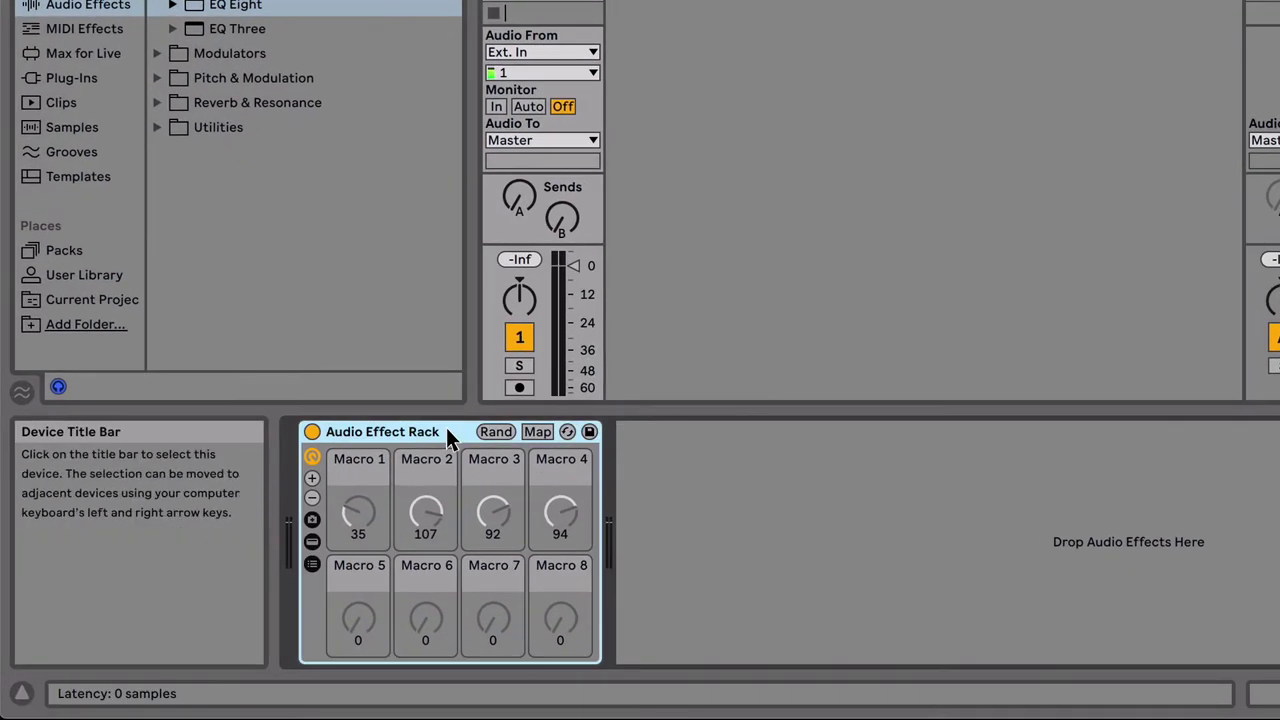
key("ctrl+d")
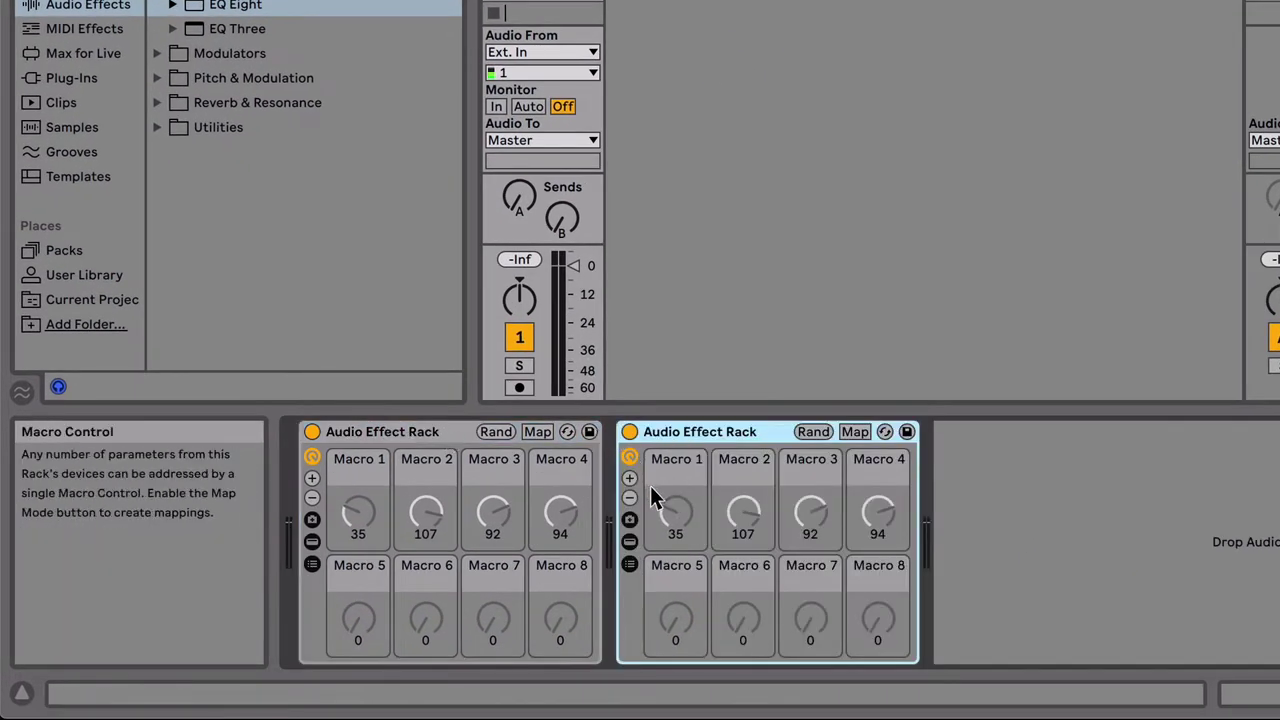
left_click_drag(651, 492, 651, 530)
left_click_drag(729, 494, 729, 524)
left_click_drag(800, 497, 800, 556)
left_click(878, 512)
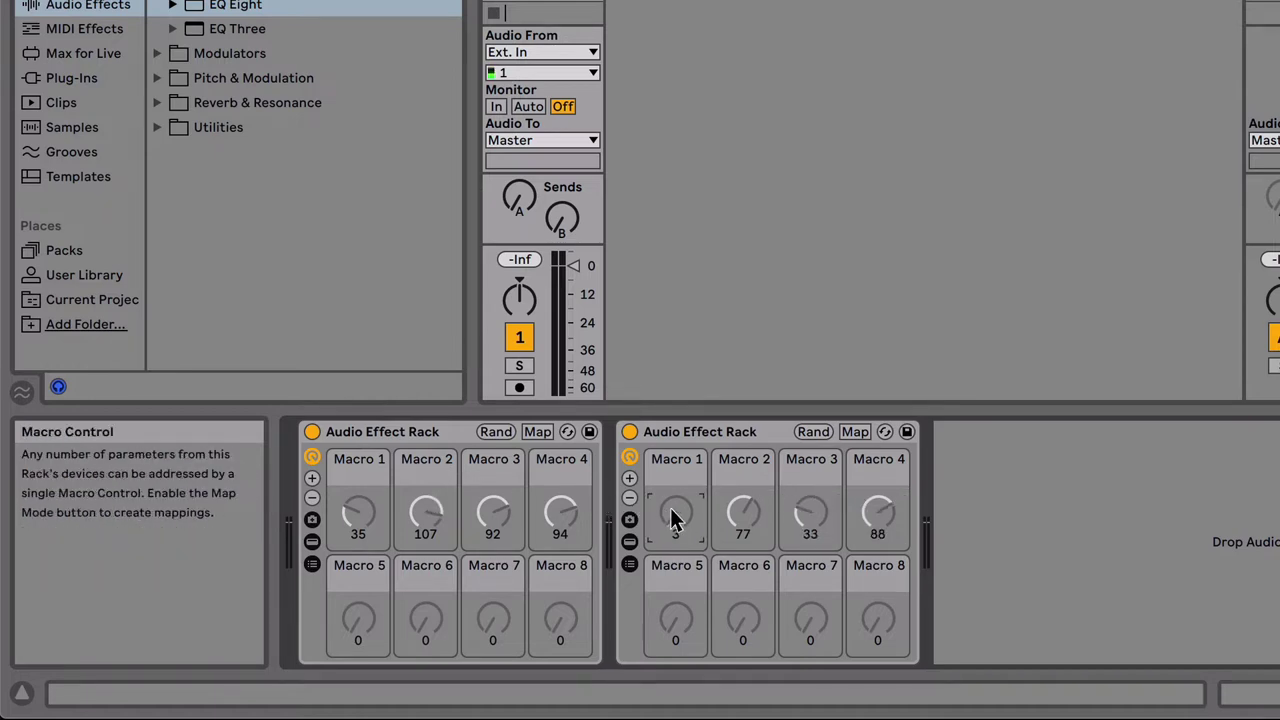
left_click(364, 500)
mouse_move(676, 512)
left_mouse_down()
mouse_move(676, 456)
mouse_move(676, 514)
mouse_move(666, 461)
mouse_move(666, 496)
left_mouse_up()
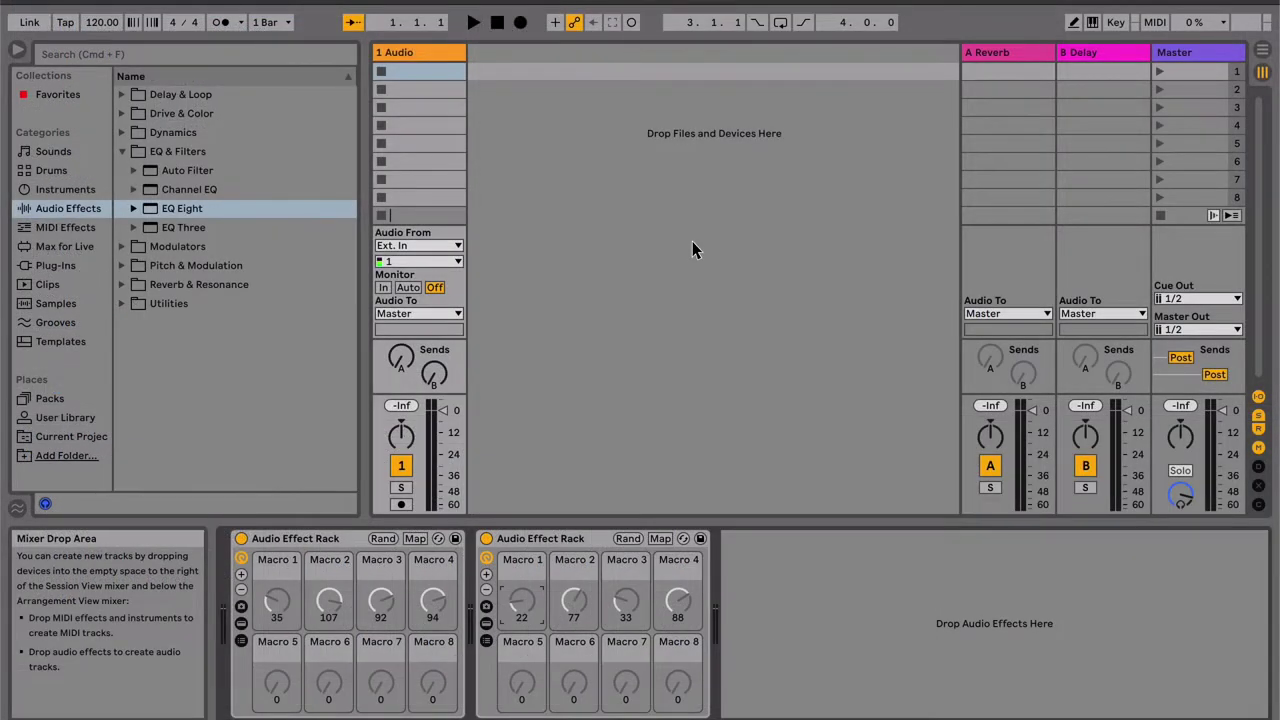
Switch to Preview and examine the front and back pin diagrams of the Teensy LC
key("super+Tab")
key("super+Tab")
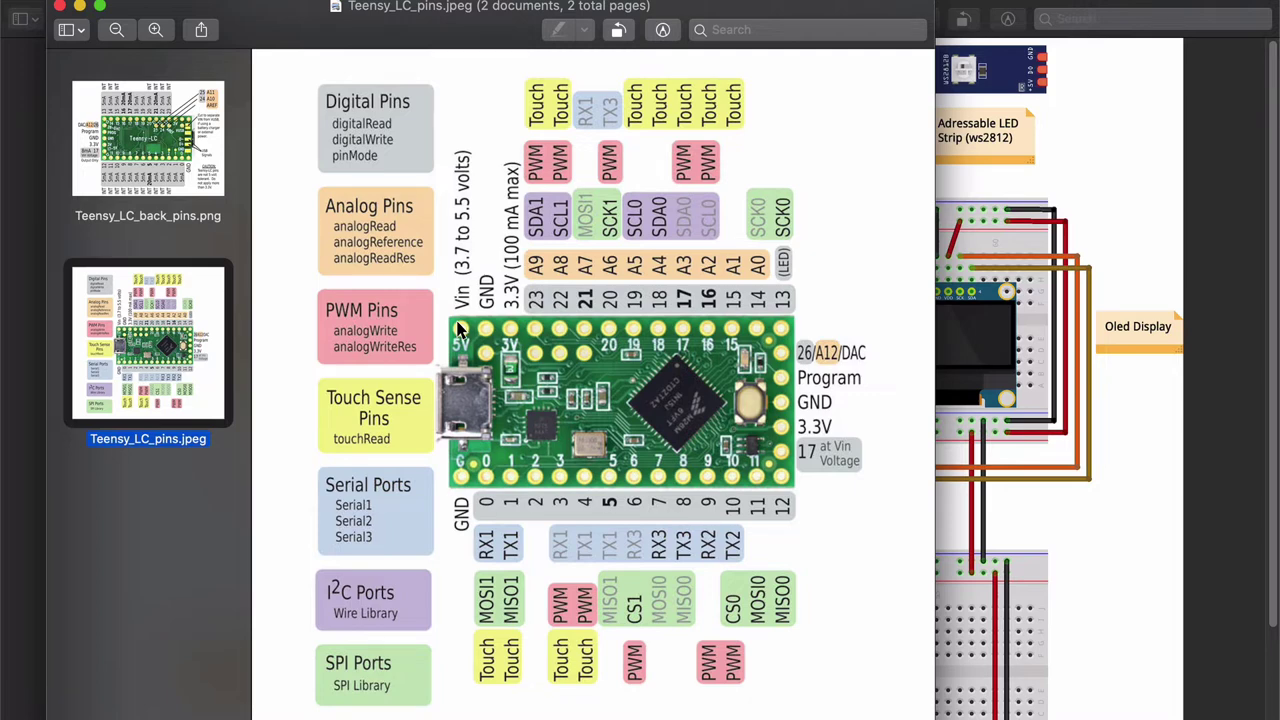
left_click(164, 140)
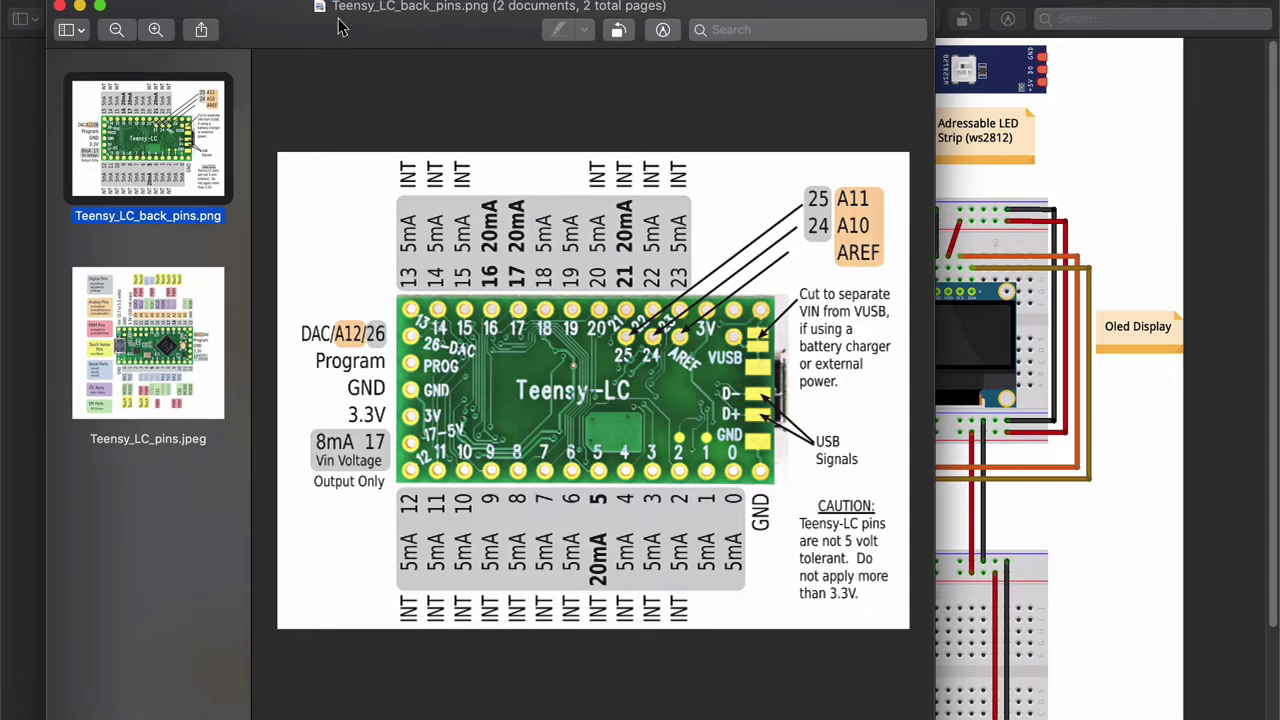
left_click(130, 340)
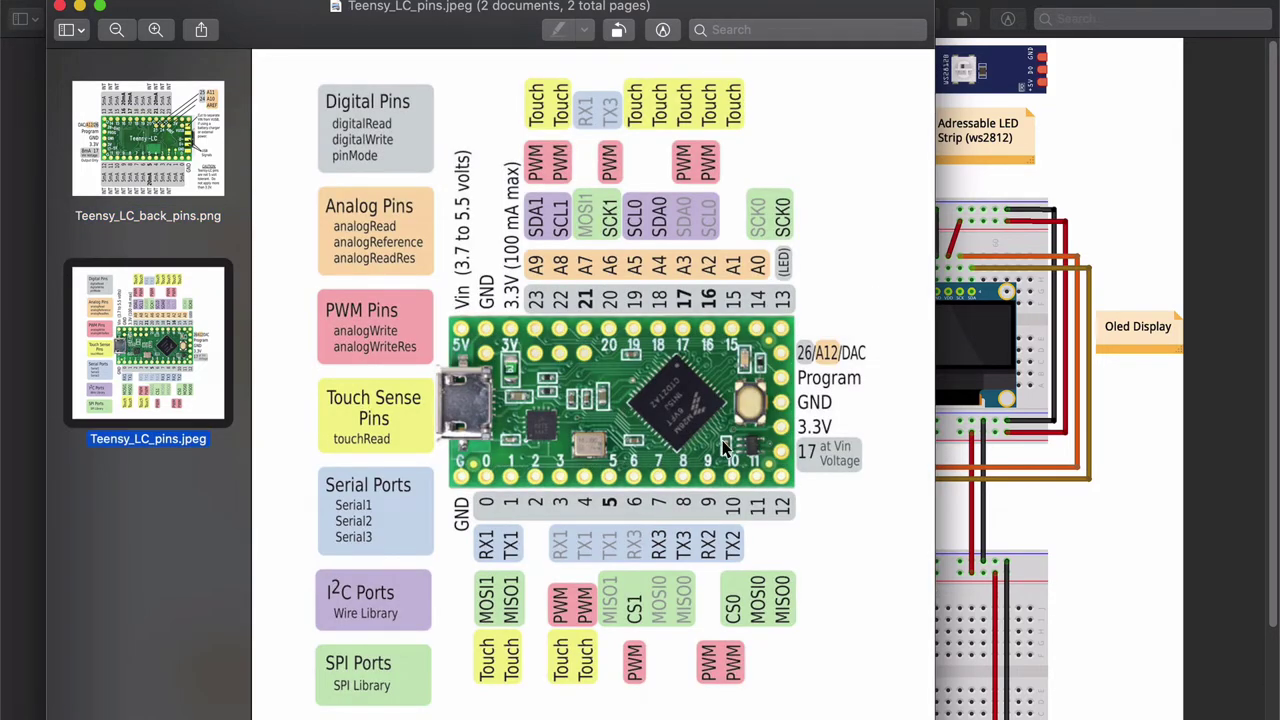
Switch to Fritzing and search the parts library for "teensy lc"
key("super+Tab")
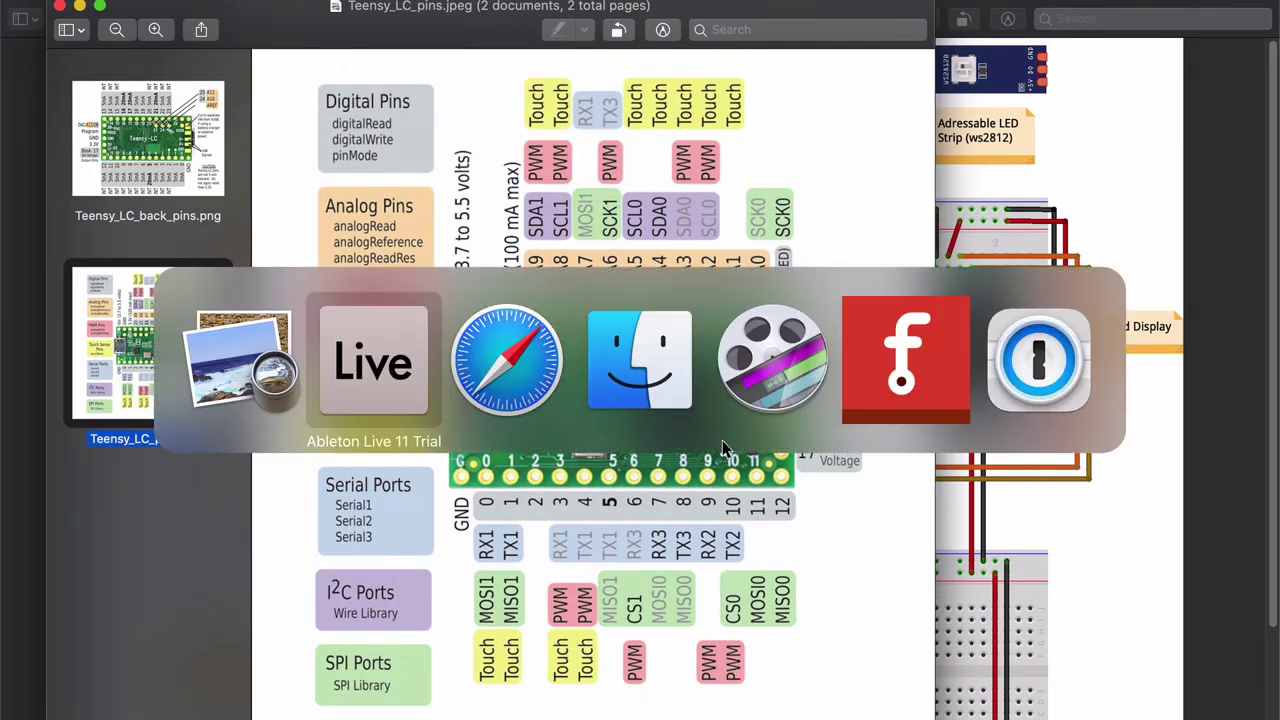
left_click(877, 349)
left_click(1070, 78)
left_click(1031, 38)
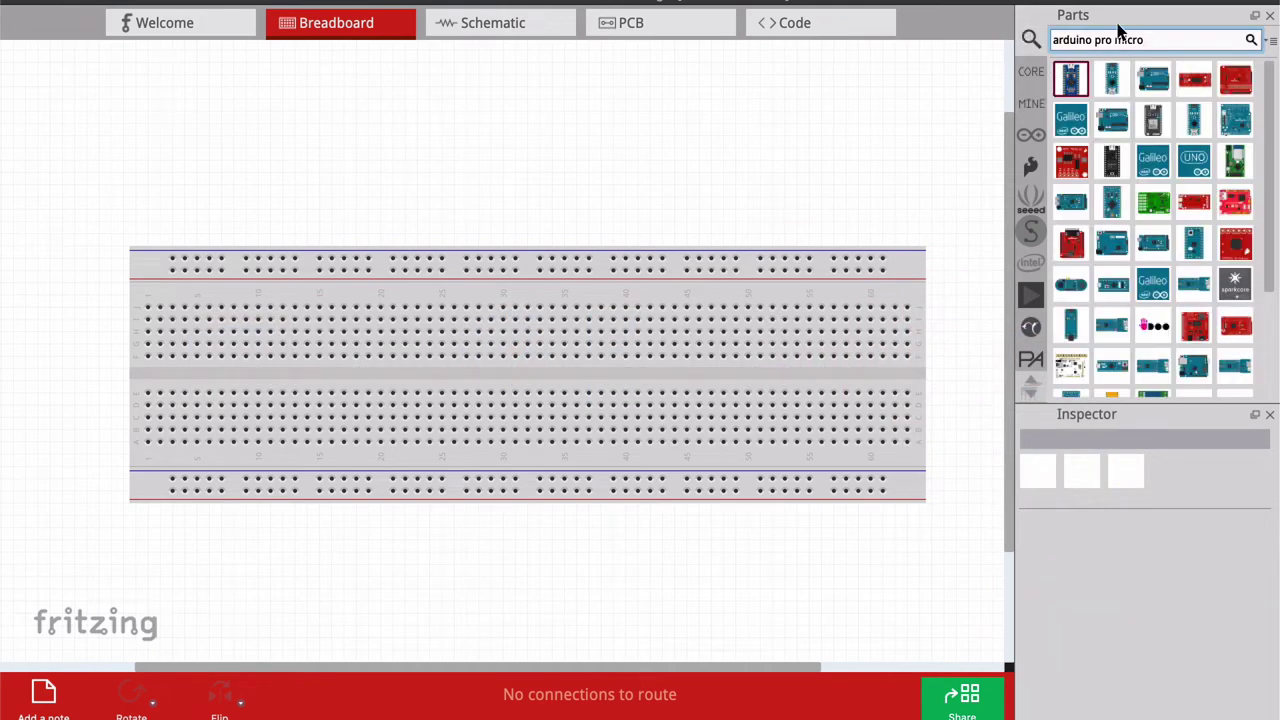
left_click(1118, 32)
type("teensy lc")
key("Return")
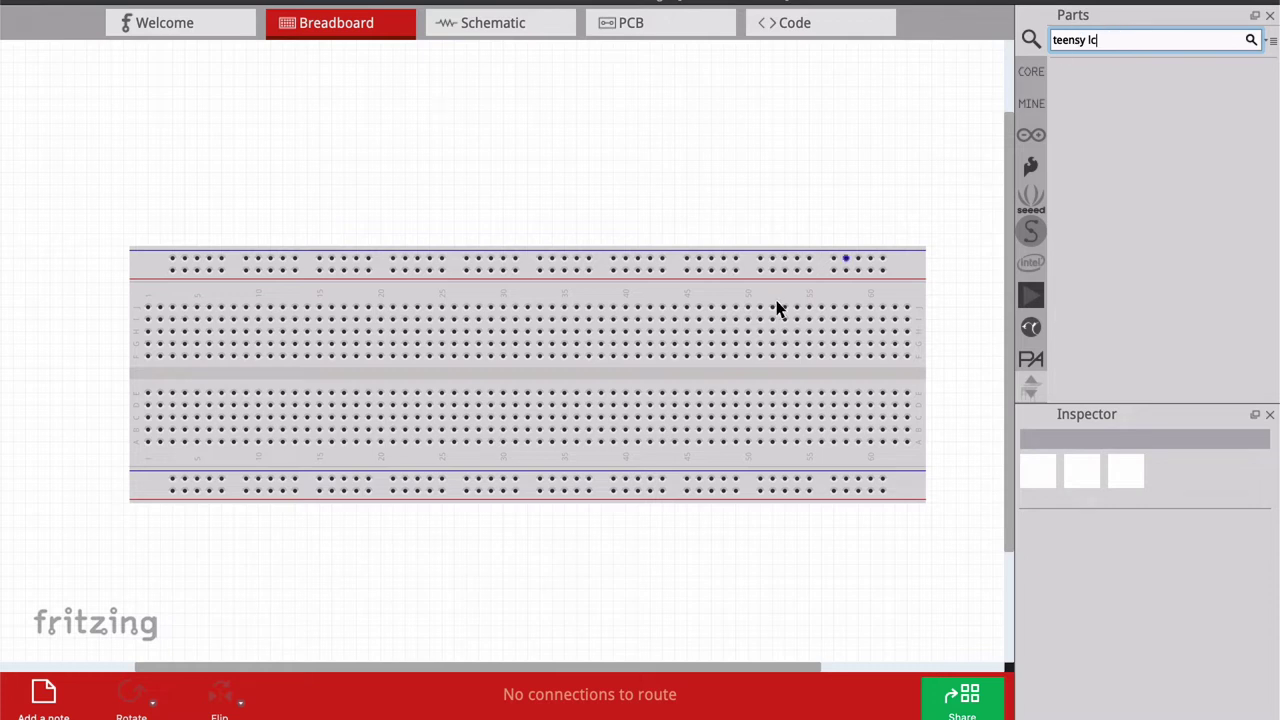
Switch to Safari and search the web in a new tab for "teensy lc fritzing"
key("super+Tab")
key("super+Tab")
key("super+Tab")
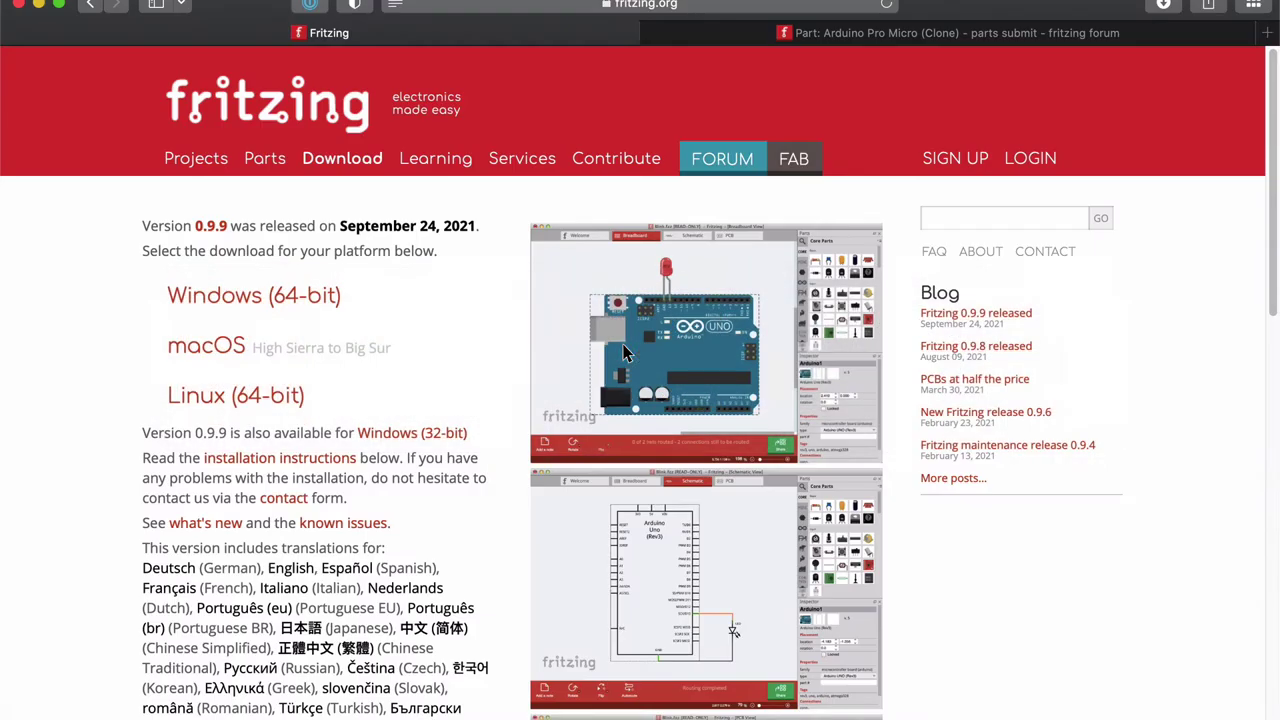
key("super+t")
type("teensy")
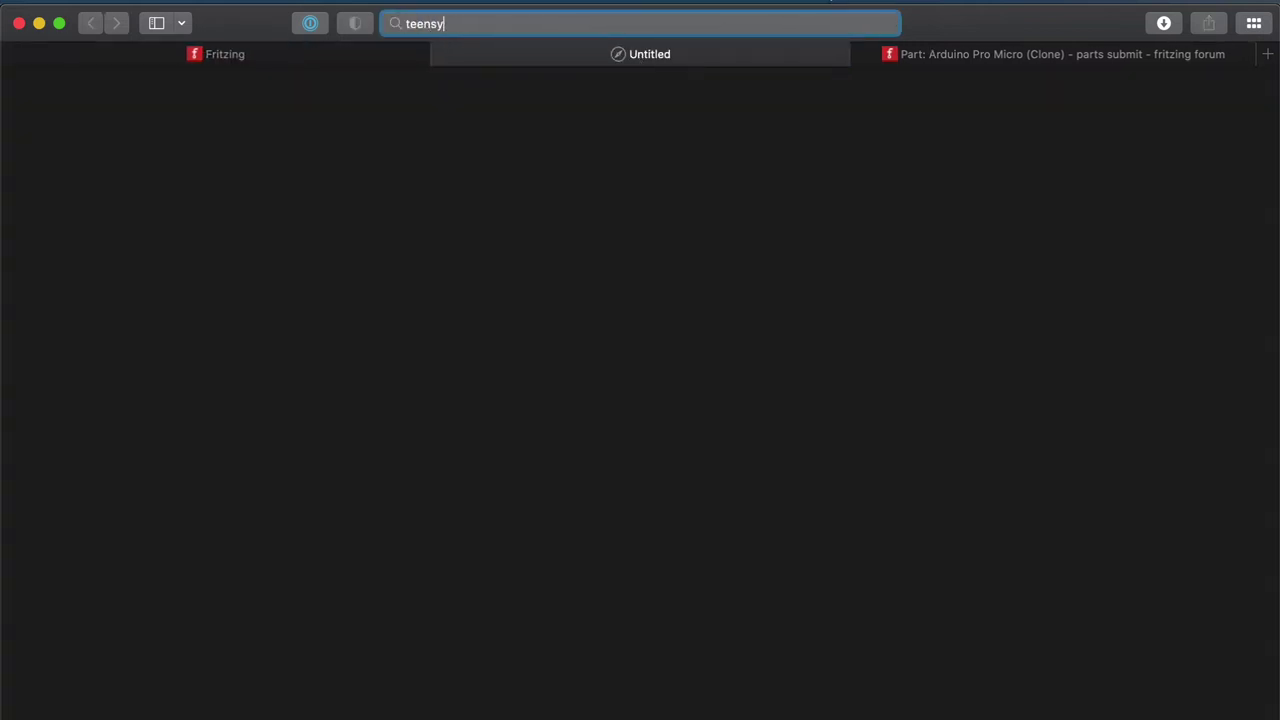
type(" lc frtizing")
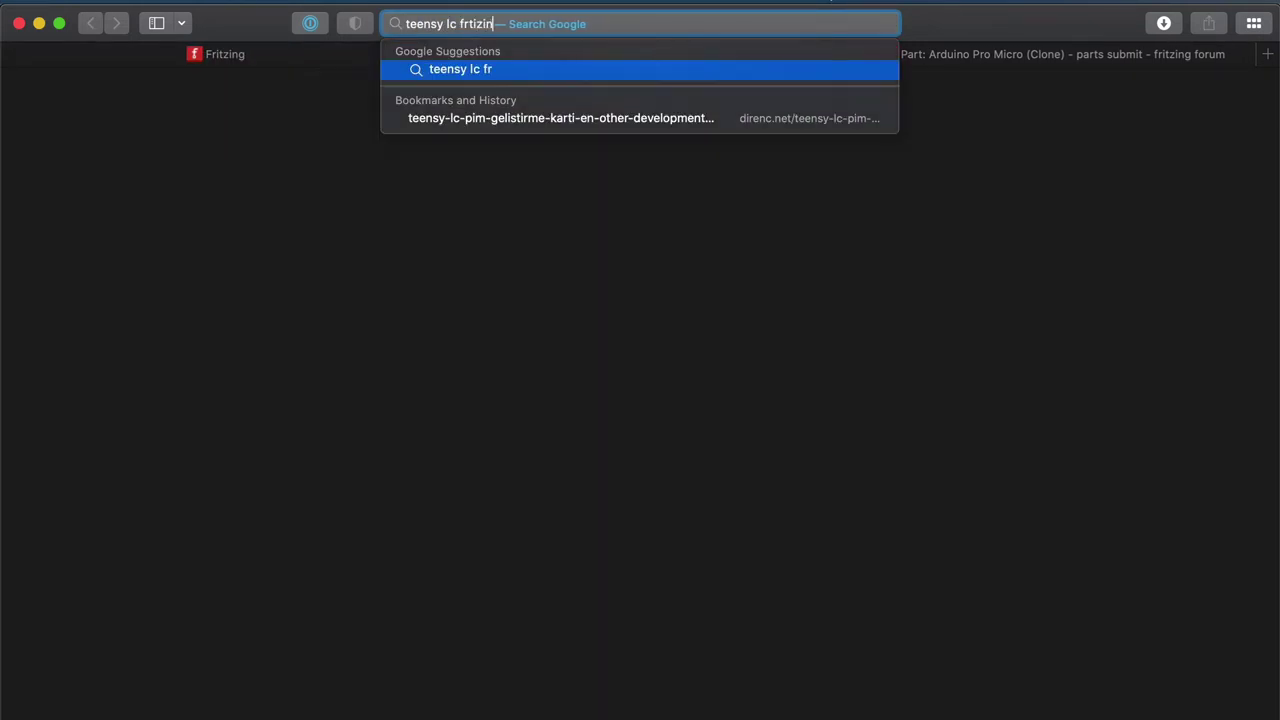
key("Return")
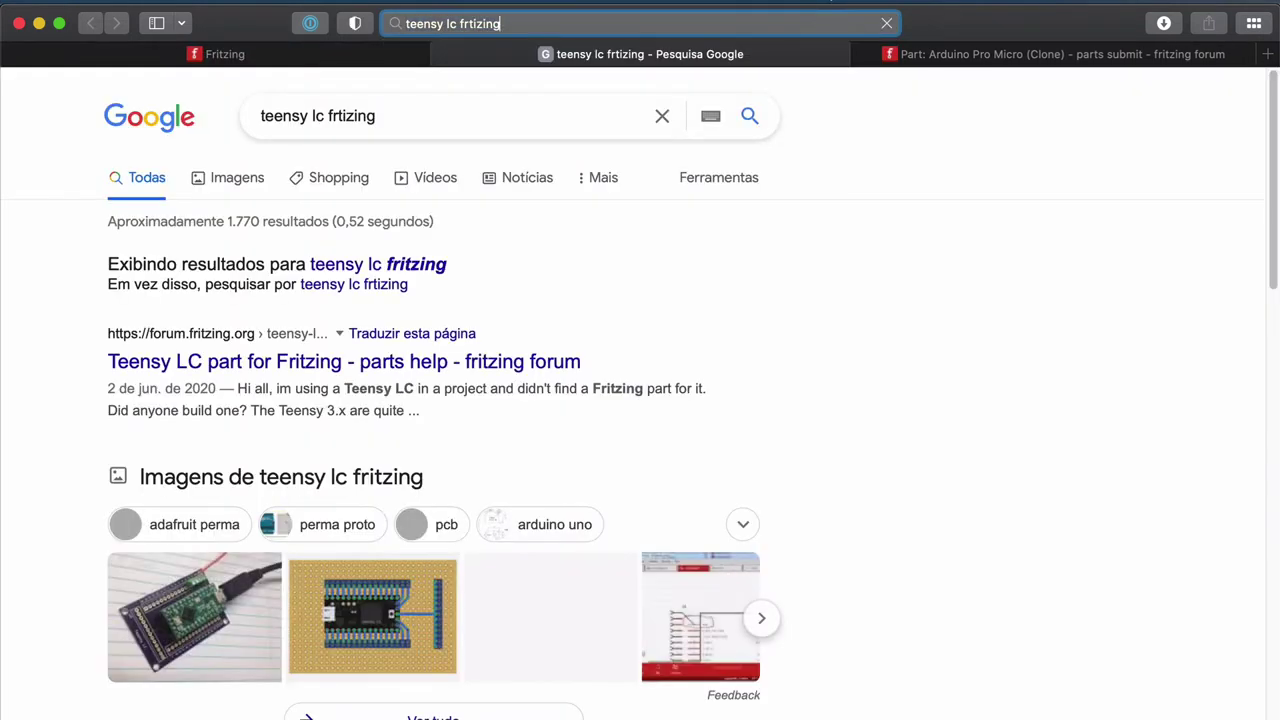
left_click(410, 264)
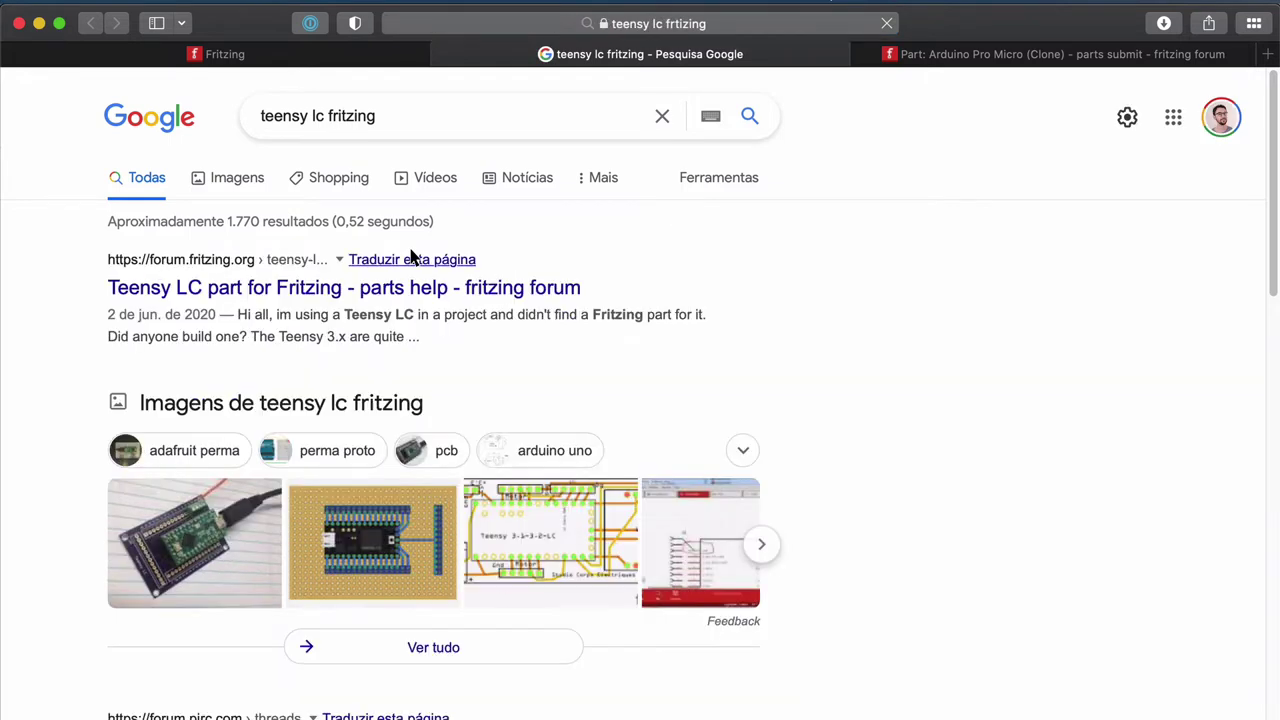
Open the forum thread about the Teensy LC part for Fritzing in a new tab and go to its first reply
left_click(322, 288, "super")
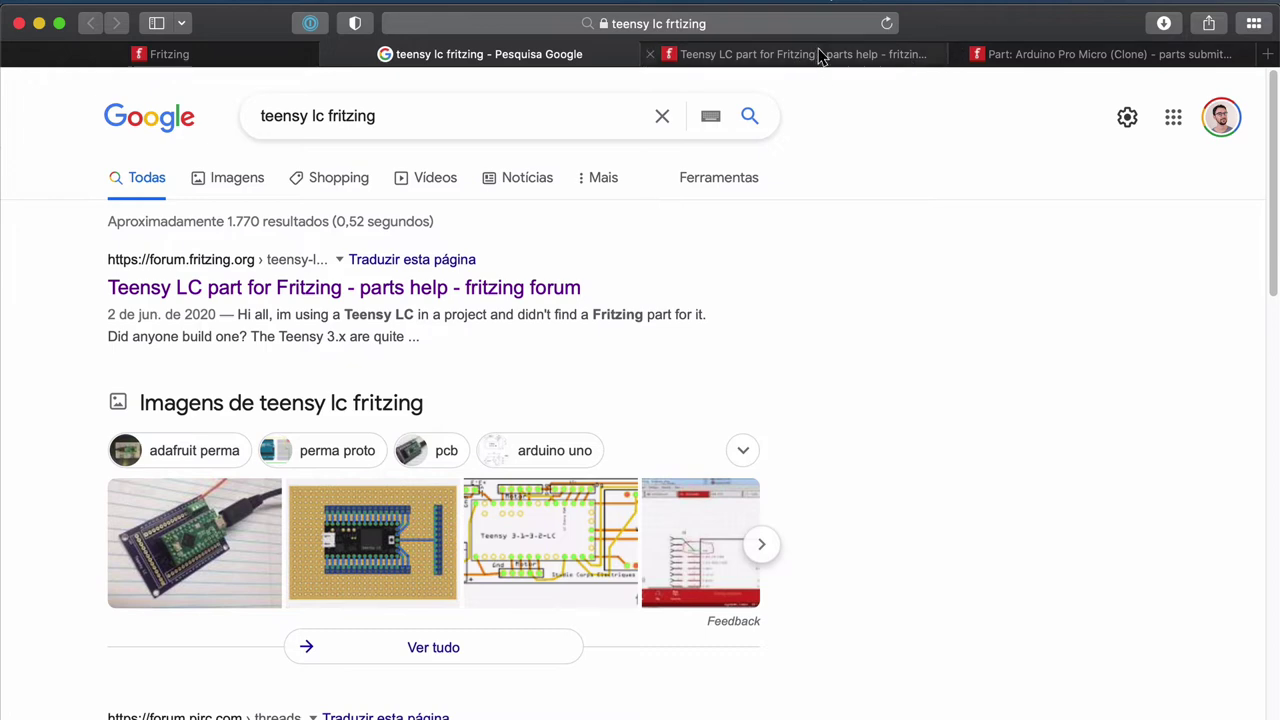
left_click(1015, 54)
left_click(812, 53)
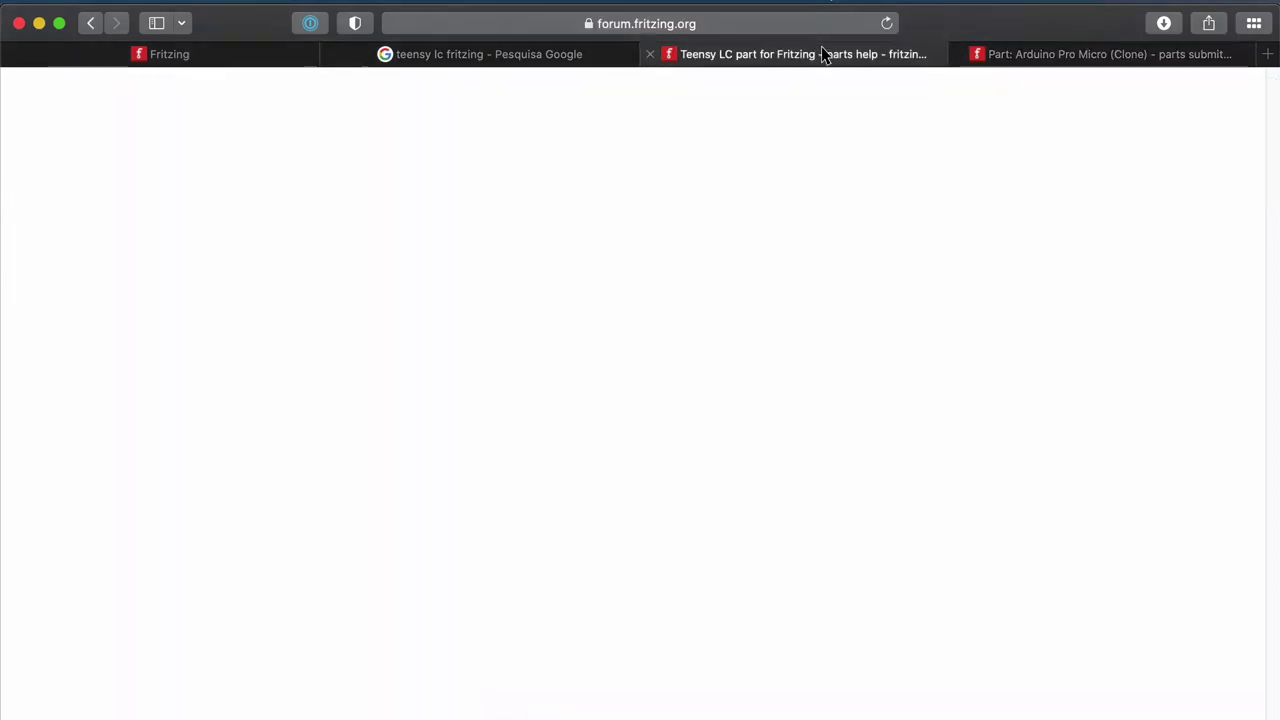
scroll(400, 450, "down", 3)
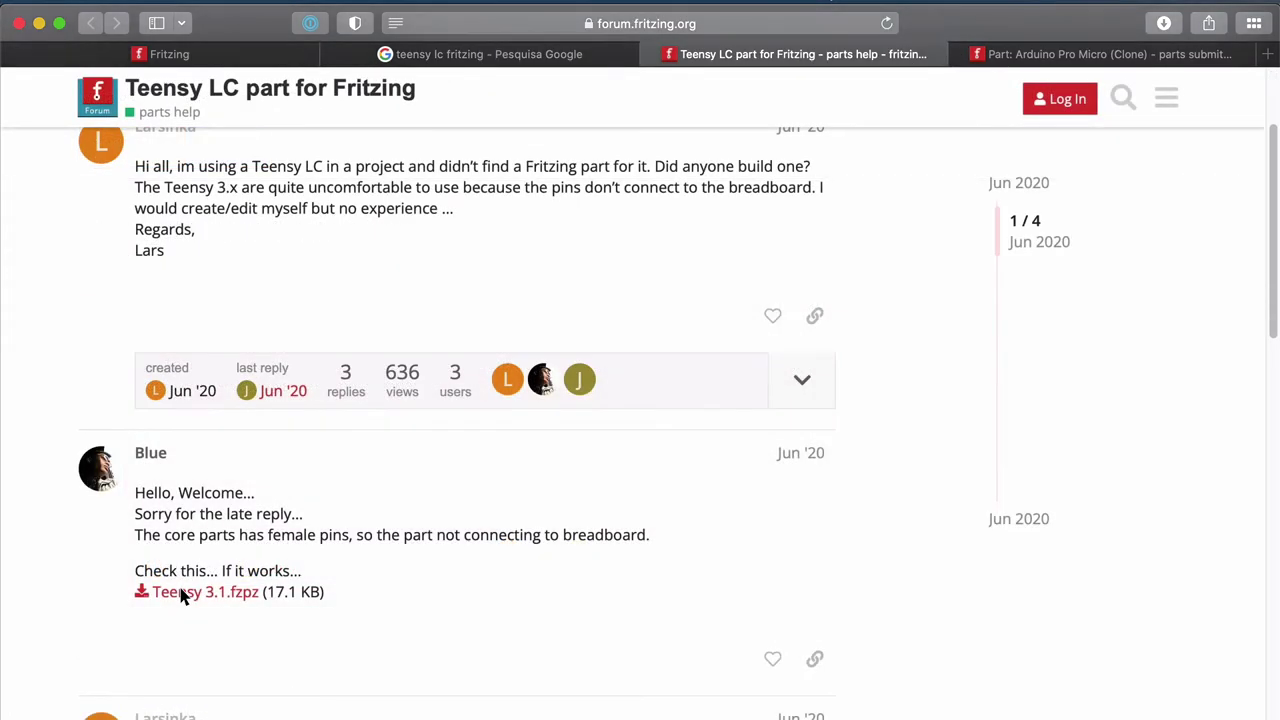
Download Teensy 3.1.fzpz from the forum reply into the Fritizing folder on the external drive
left_click(181, 594)
scroll(248, 340, "down", 3)
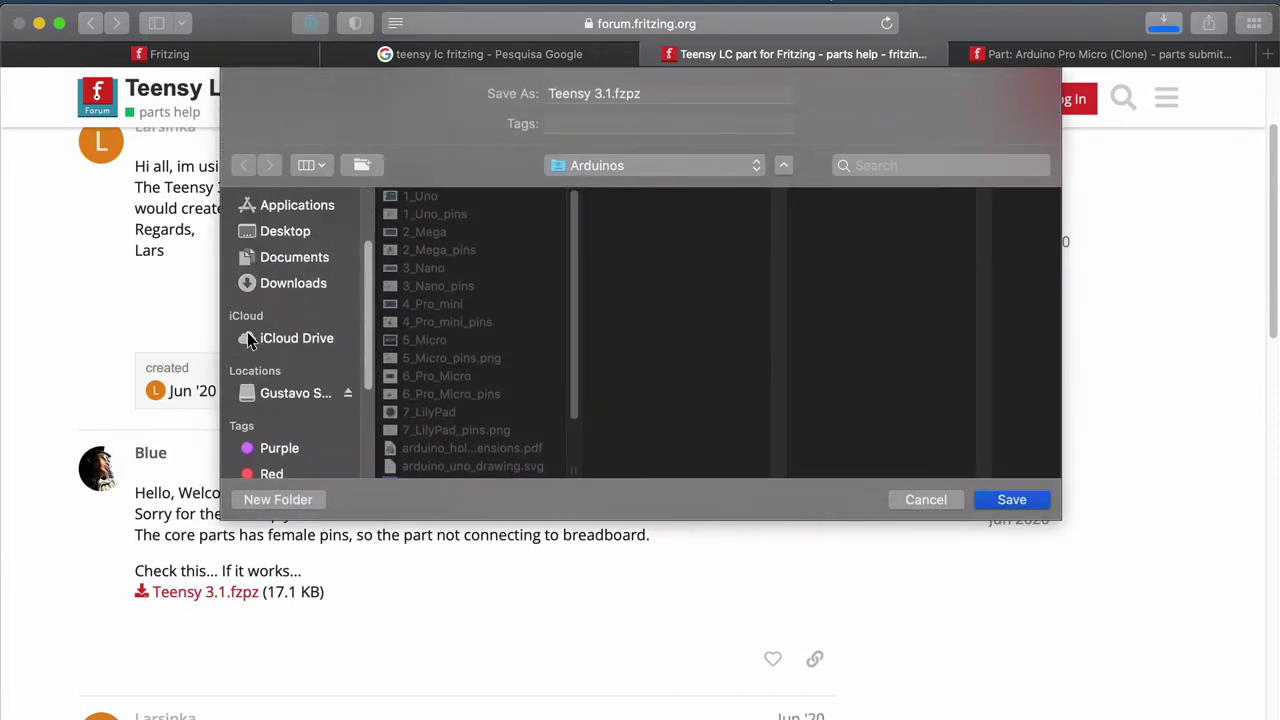
left_click(286, 388)
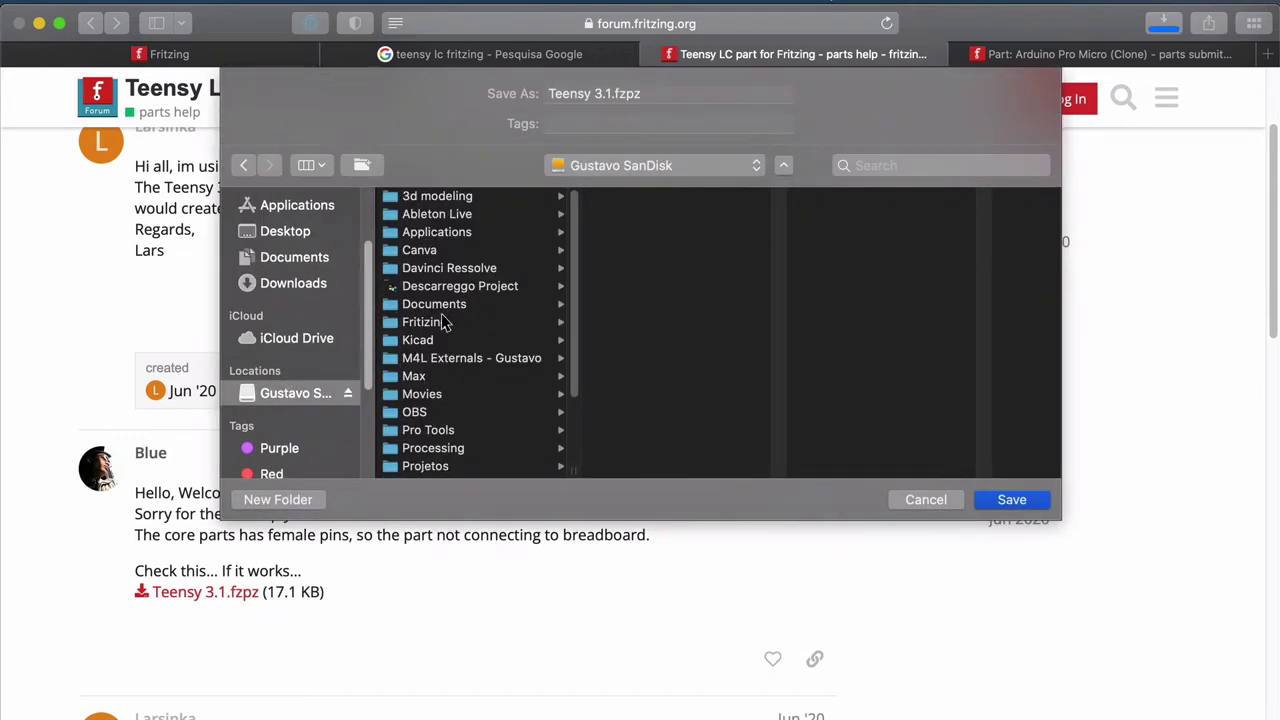
left_click(450, 321)
left_click(996, 492)
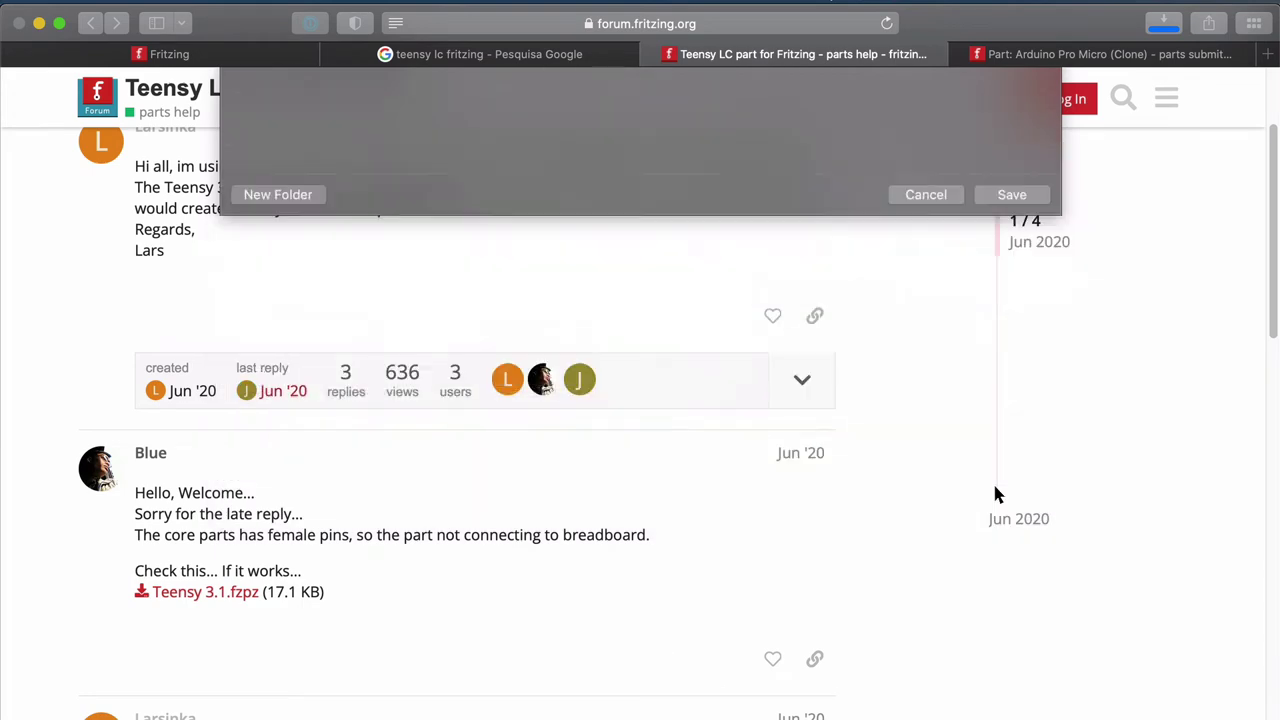
Switch to Finder and open the downloaded Teensy 3.1.fzpz in Fritzing to import the part
key("super+Tab")
key("super+Tab")
key("super+Tab")
key("super+Tab")
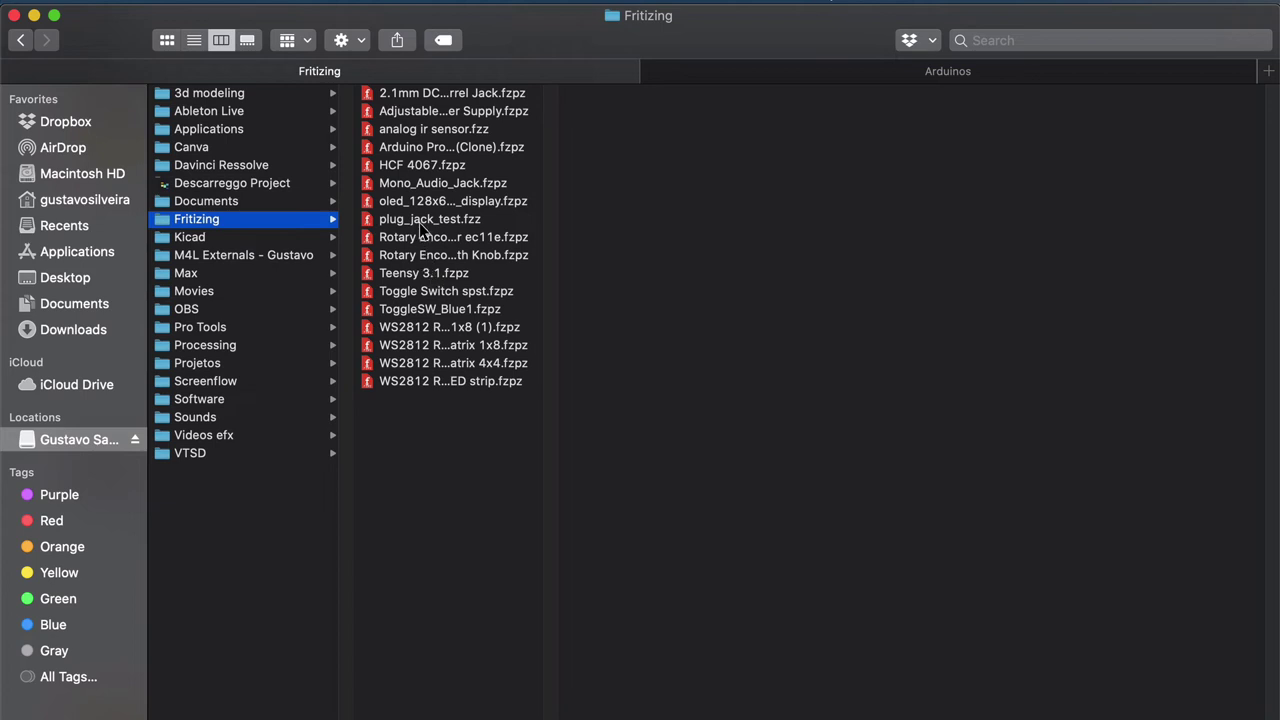
key("Right")
key("t")
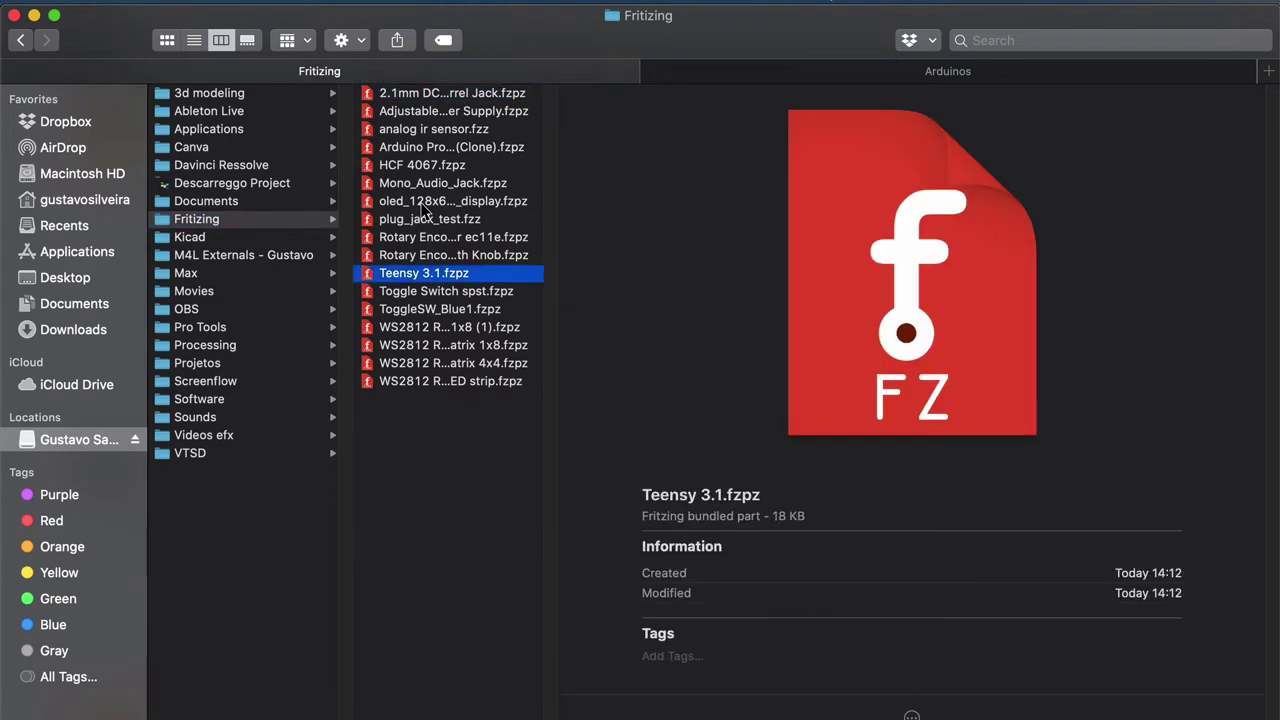
double_click(426, 263)
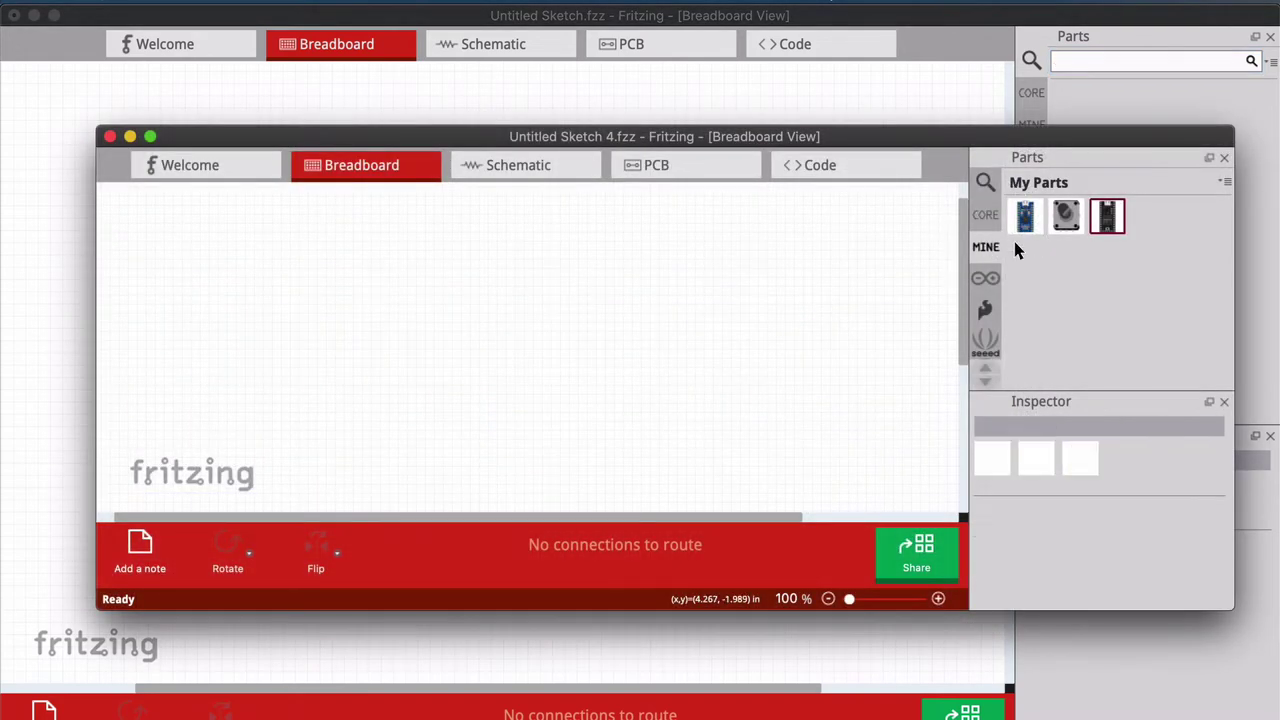
Maximize the new sketch window, place a trial Teensy 3.1 on the empty canvas and delete it
double_click(631, 128)
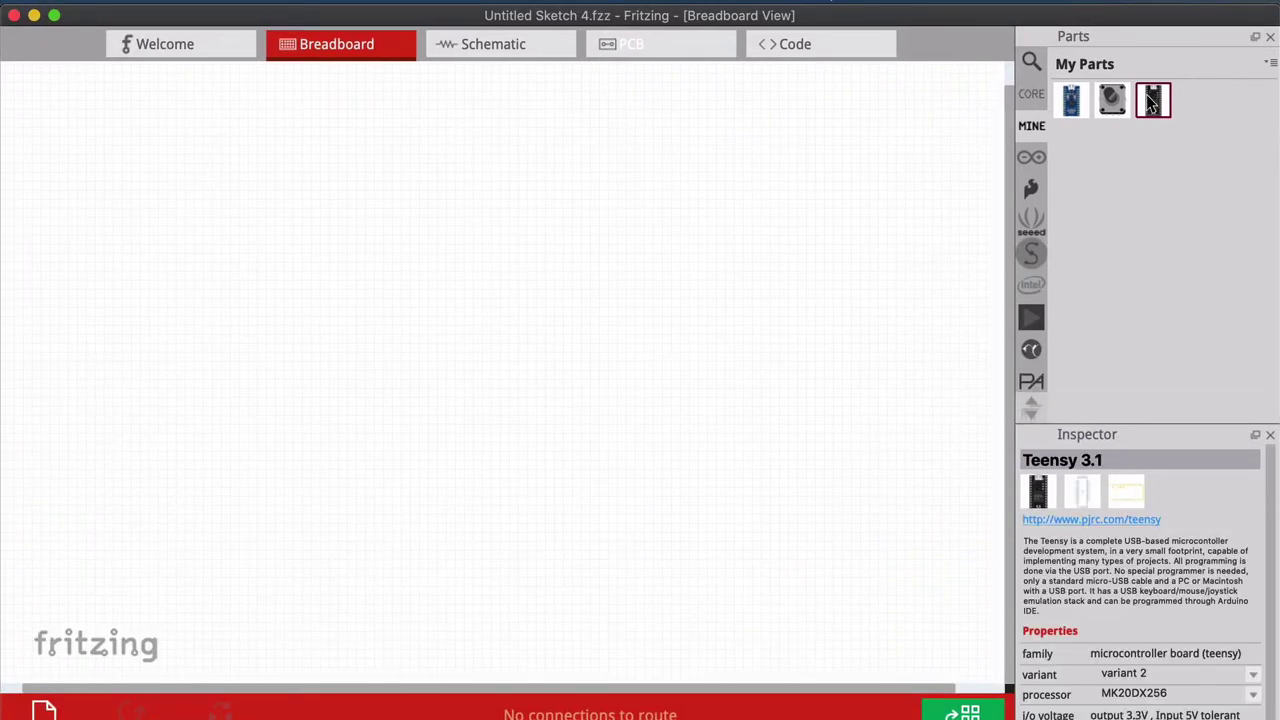
left_click_drag(1153, 100, 450, 472)
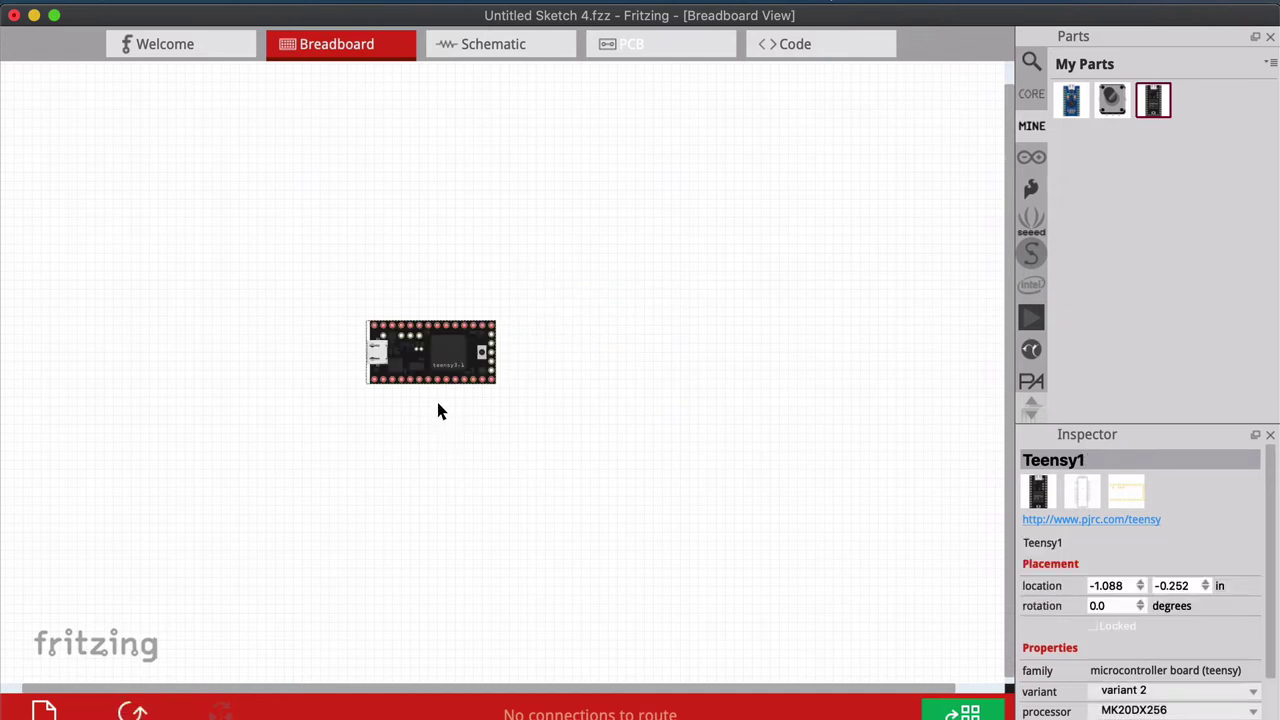
key("Delete")
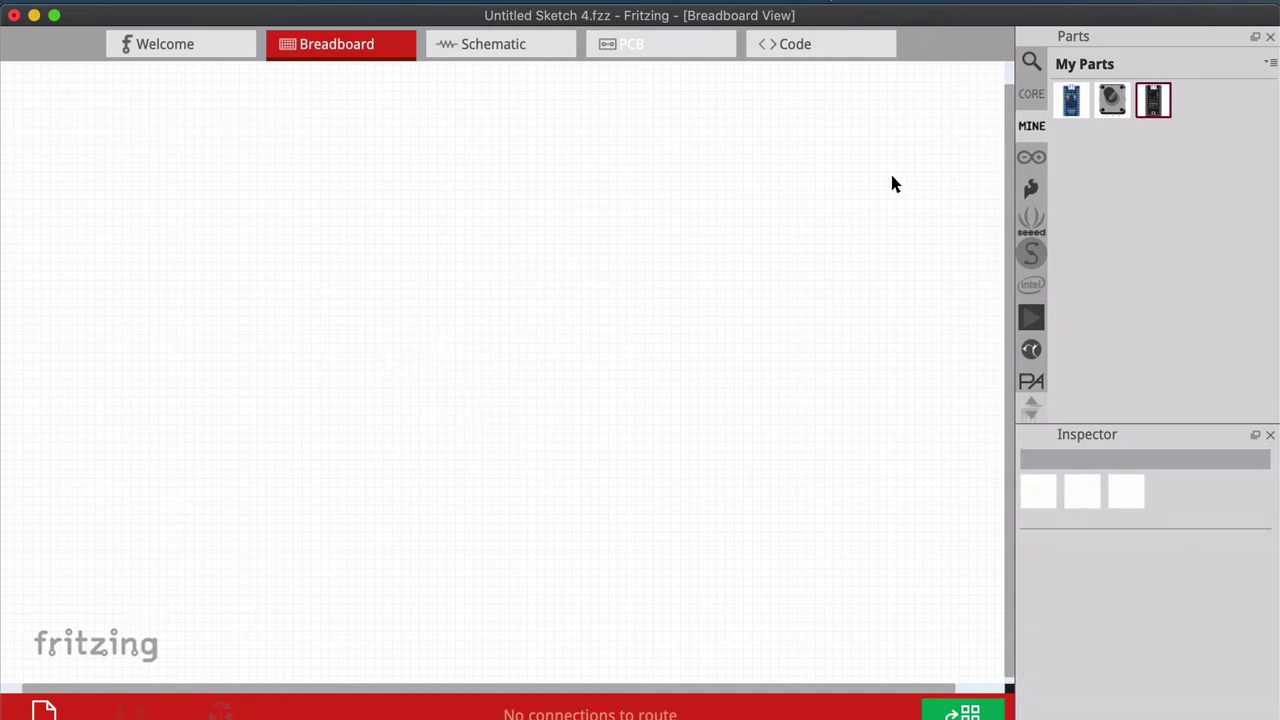
Close the temporary sketch without saving it, keeping the imported parts and saving the My Parts bin
key("super+w")
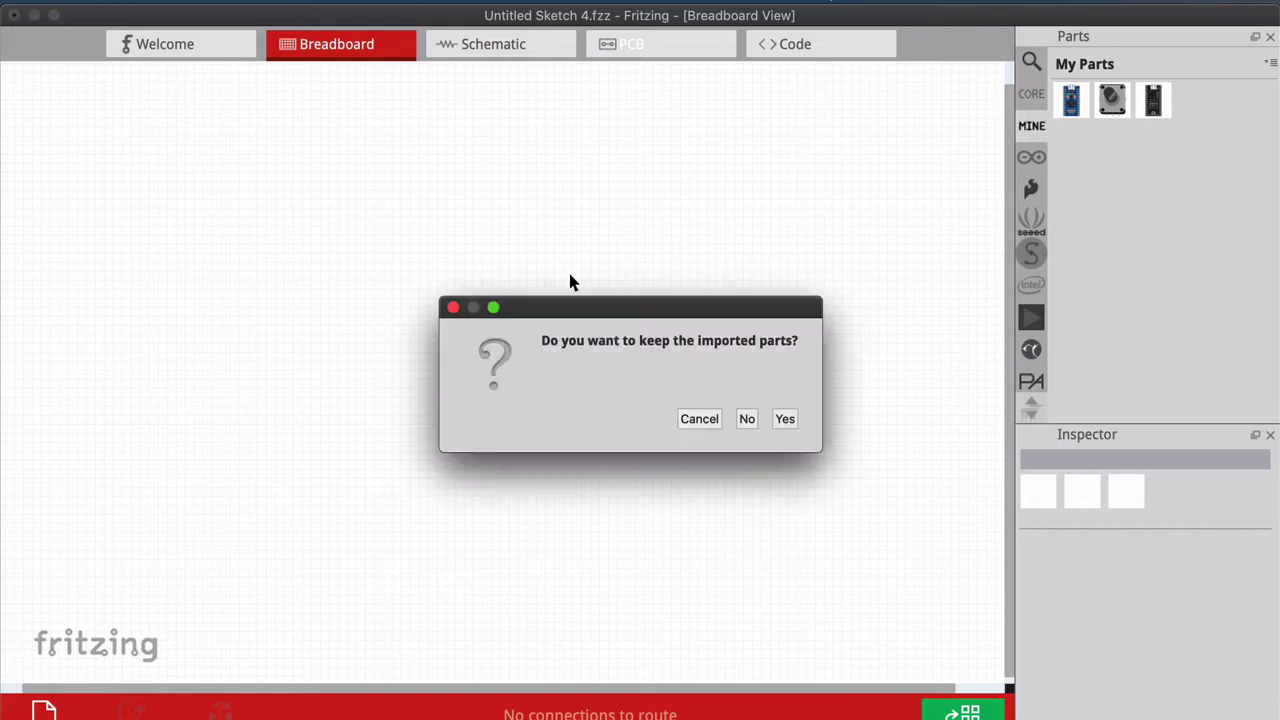
left_click(785, 418)
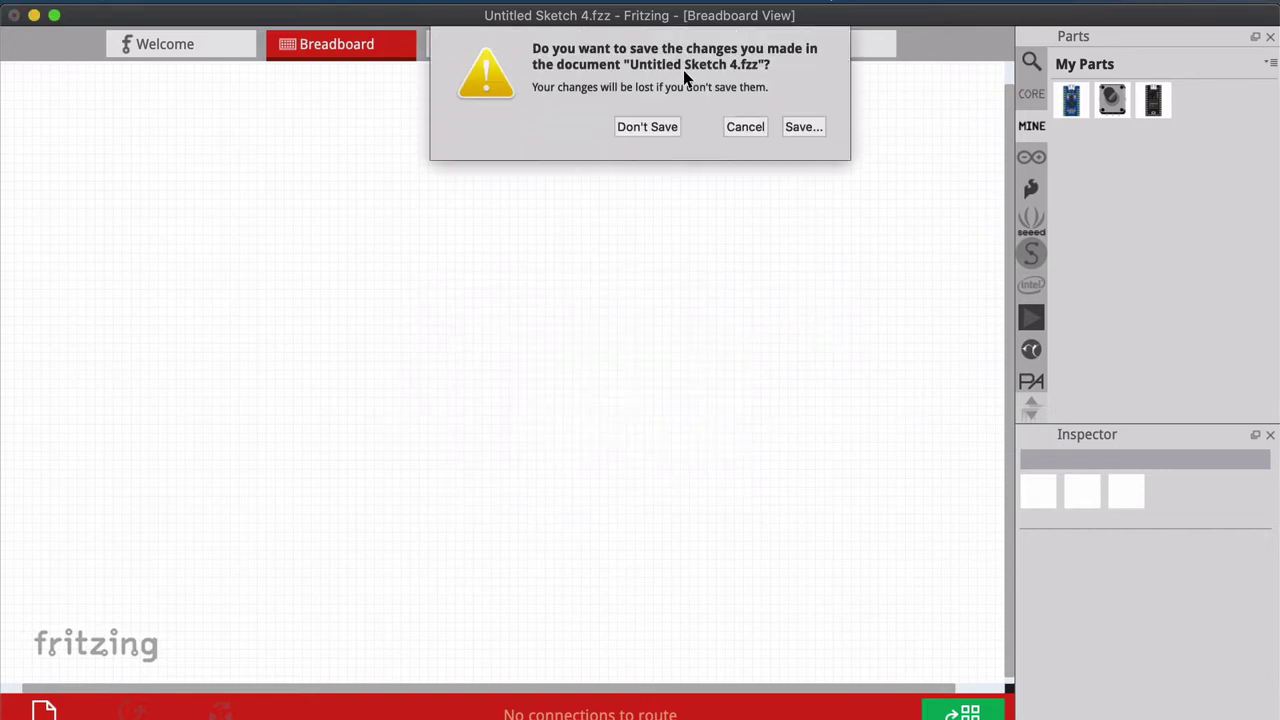
left_click(647, 126)
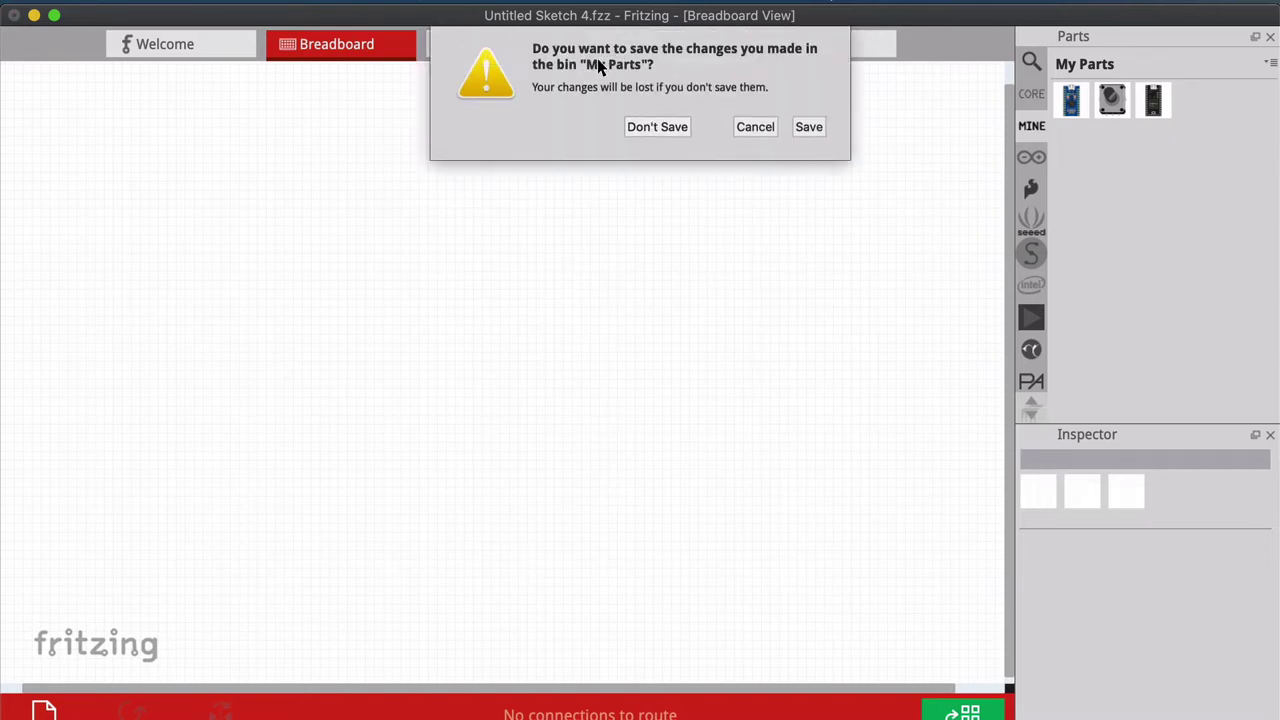
left_click(809, 126)
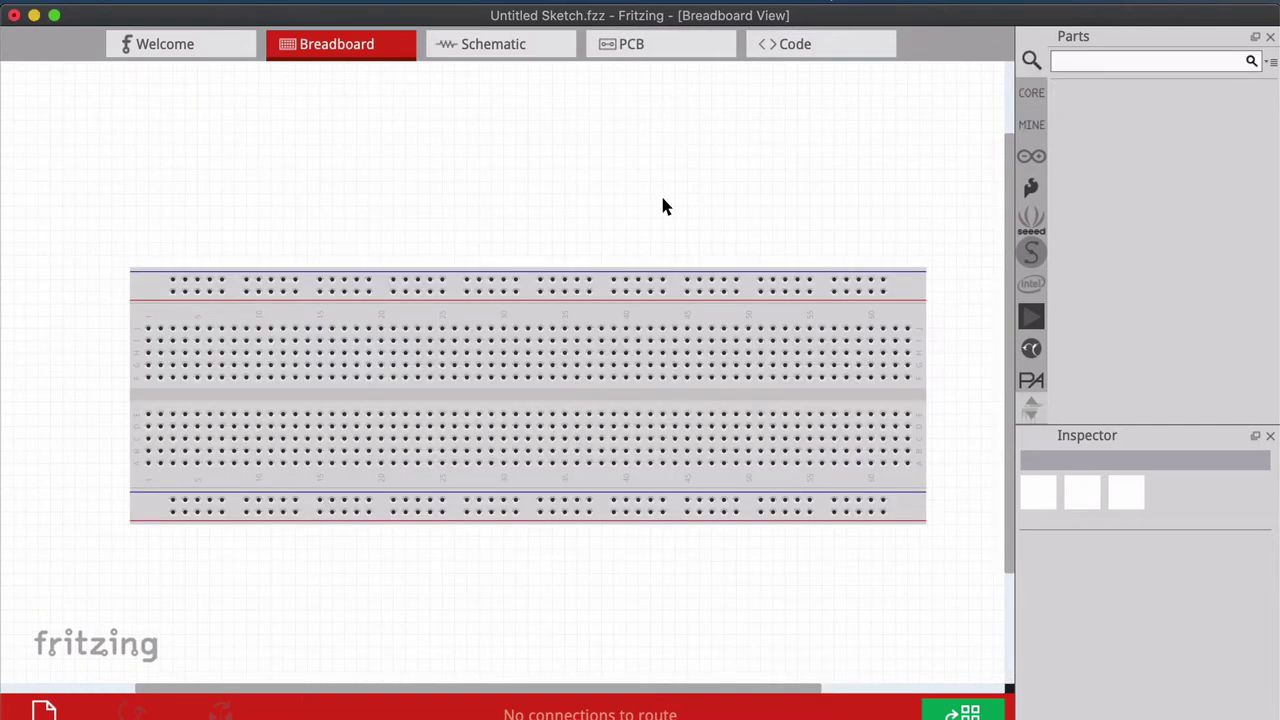
left_click(617, 126)
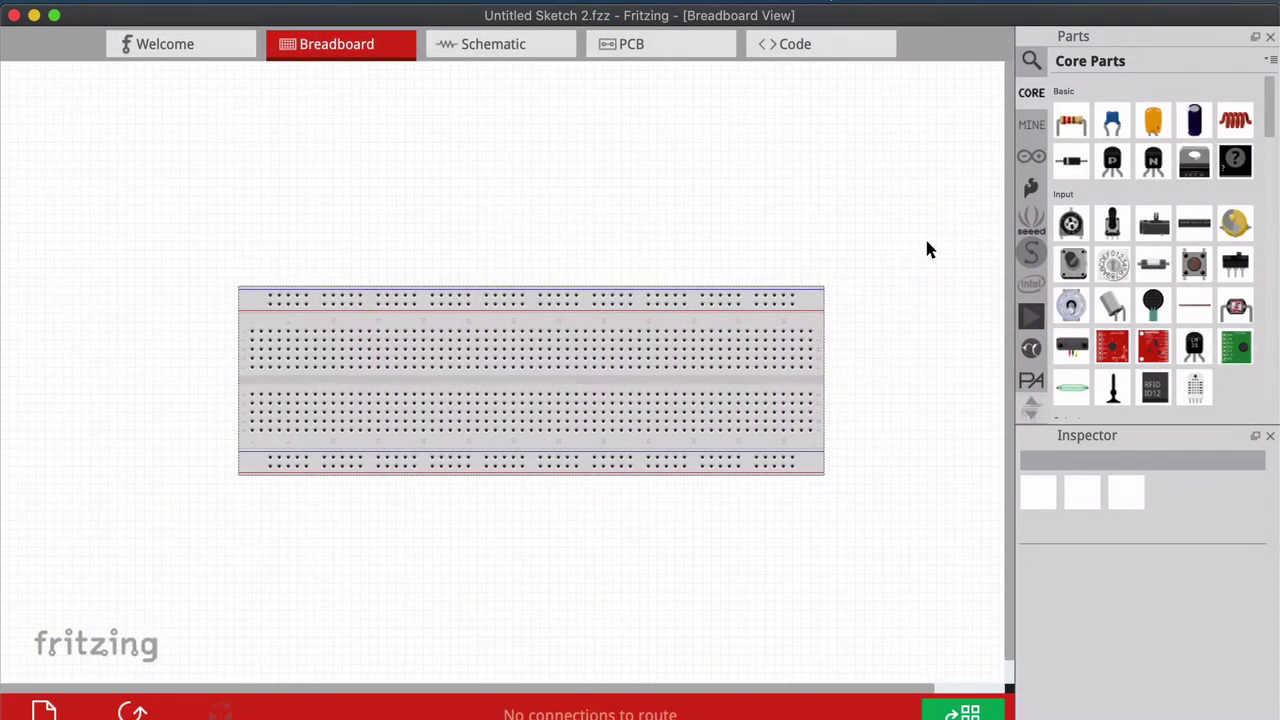
Add the imported Teensy 3.1 from My Parts to the sketch, just above the breadboard
left_click(1031, 61)
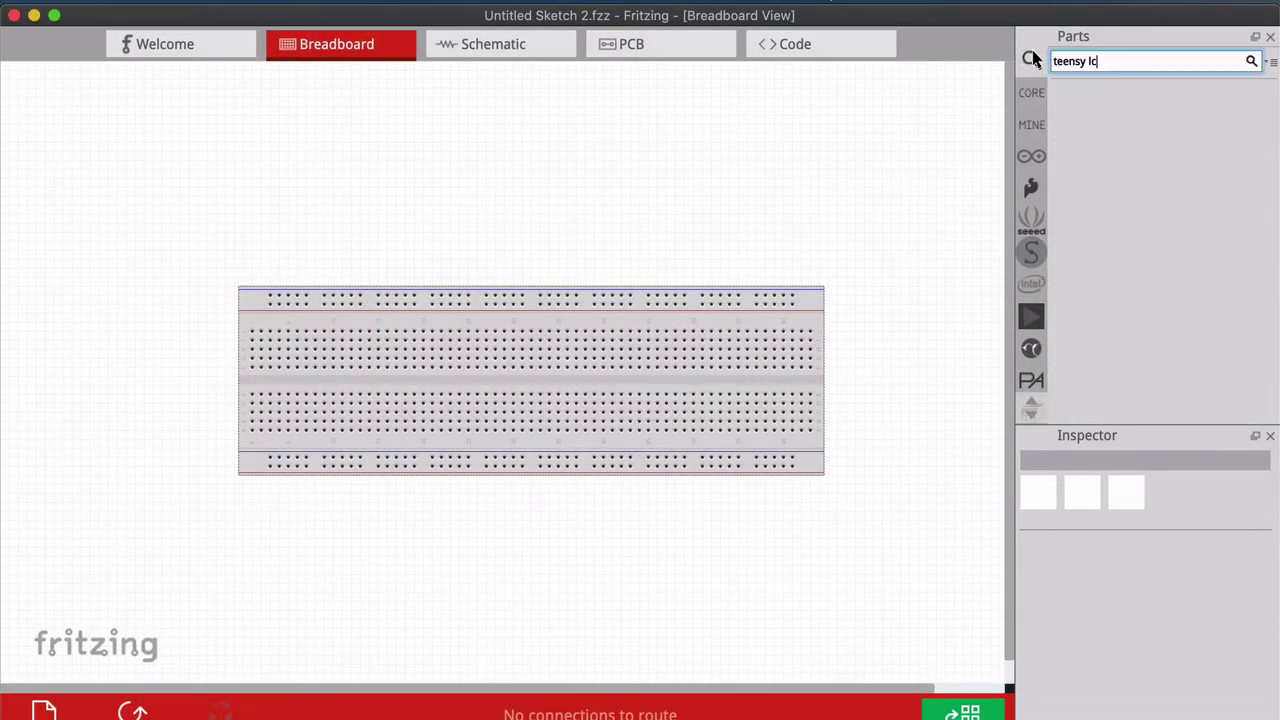
key("Return")
left_click(1029, 120)
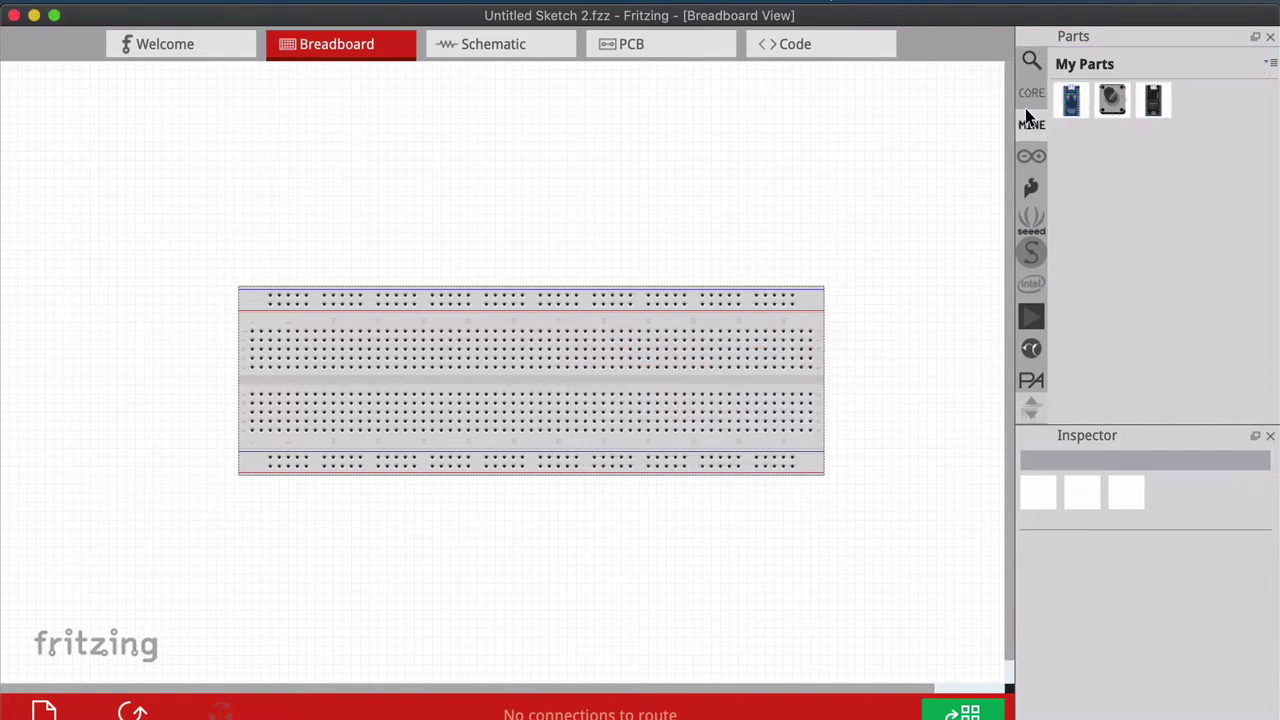
left_click(1152, 103)
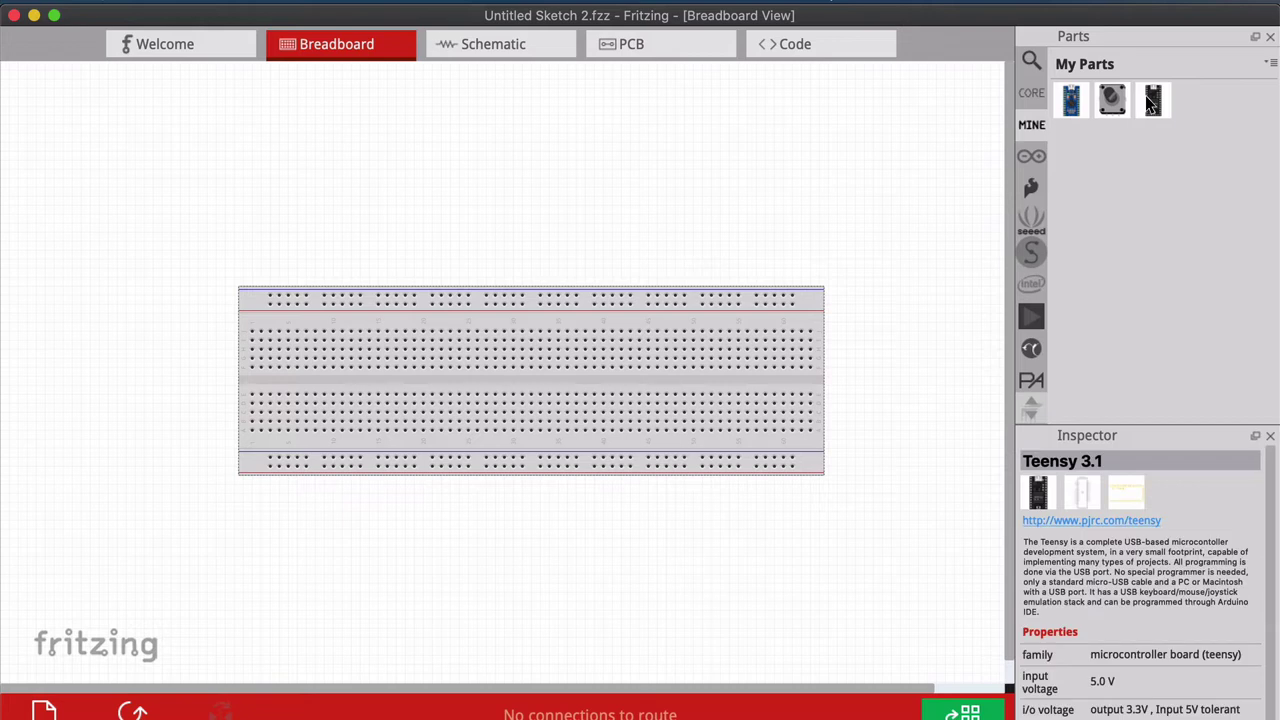
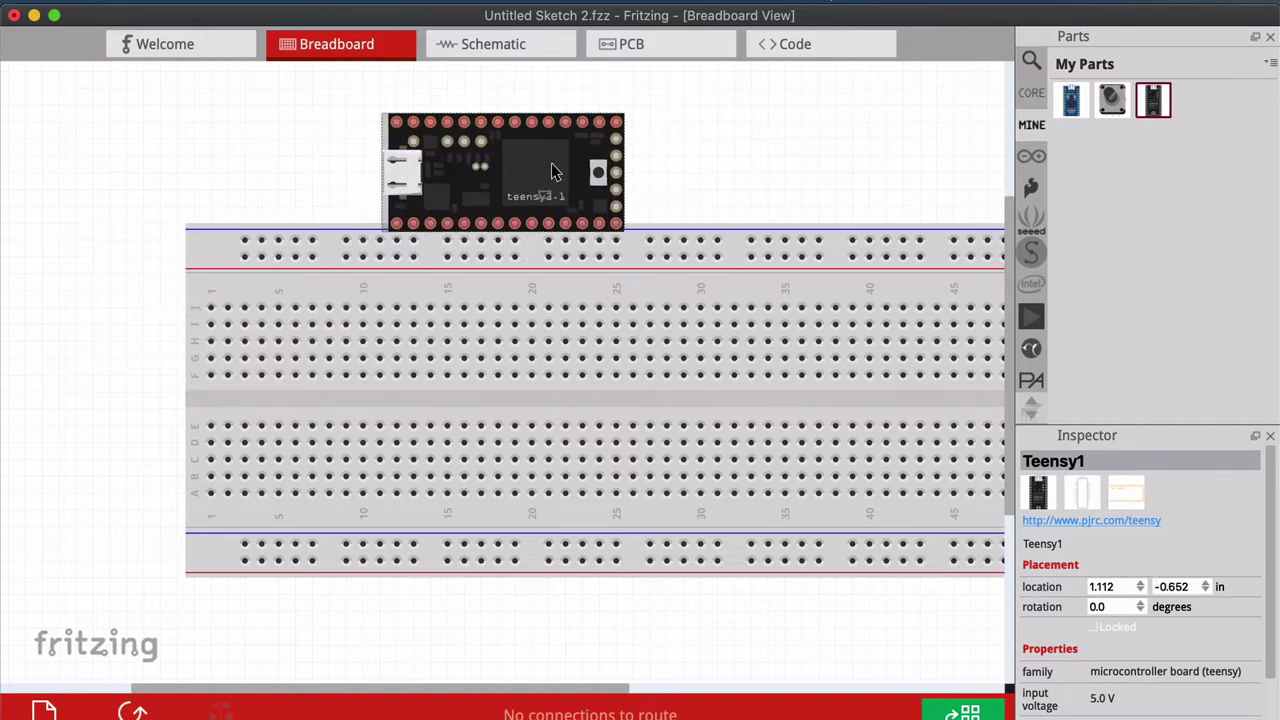
Rotate the Teensy 3.1 by 45° clockwise and turn it back by 45° counter clockwise
right_click(600, 146)
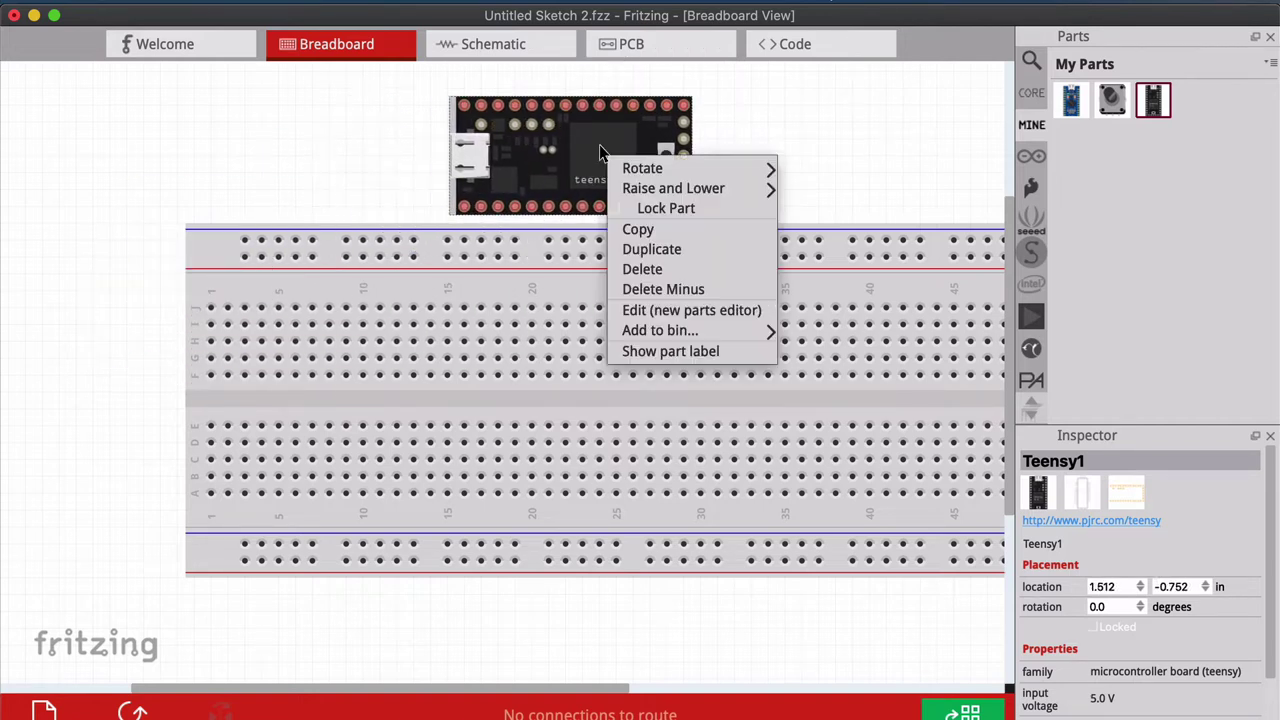
mouse_move(626, 168)
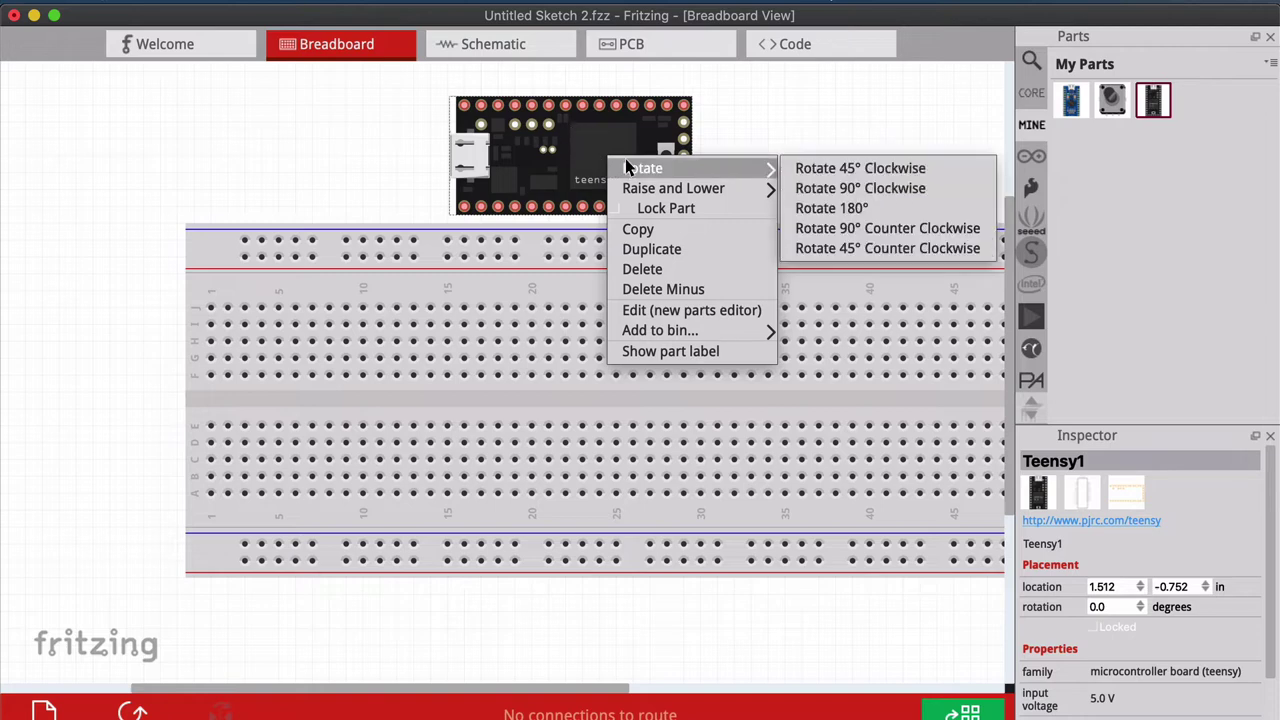
left_click(820, 168)
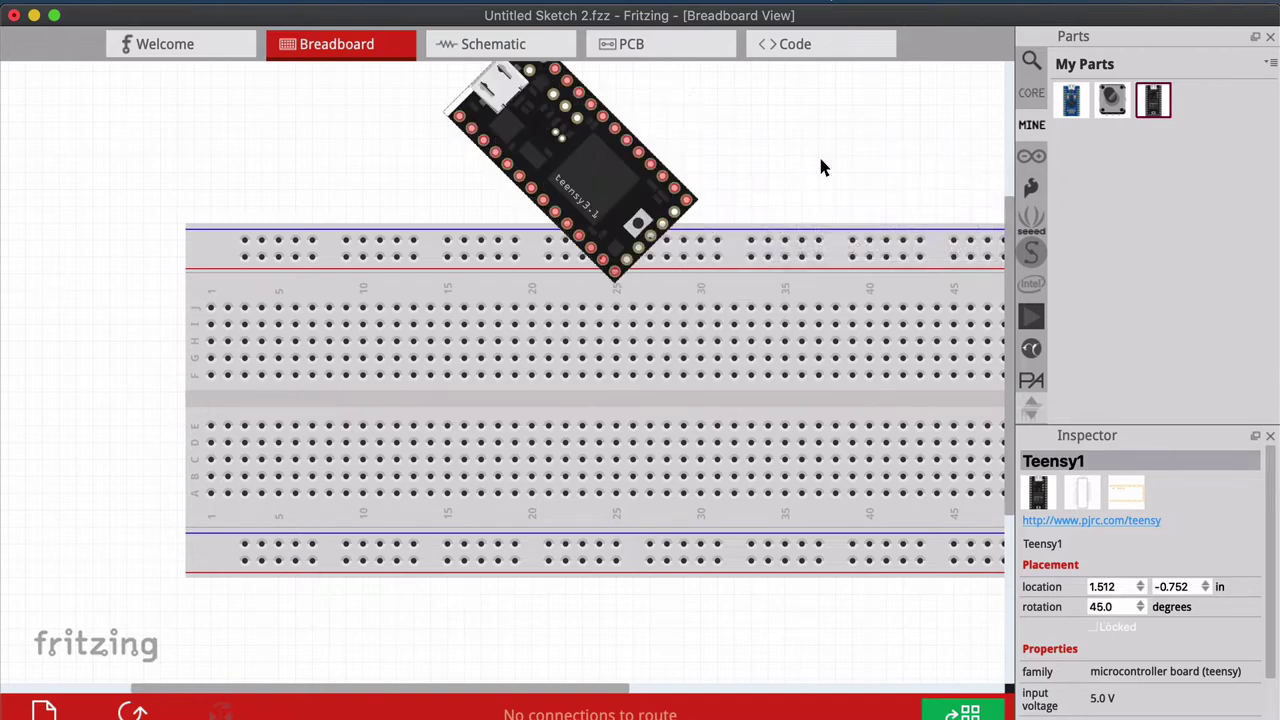
right_click(612, 159)
mouse_move(632, 175)
left_click(855, 260)
Rotate the Teensy 3.1 by 180° and turn it back to its original orientation
right_click(575, 155)
mouse_move(663, 166)
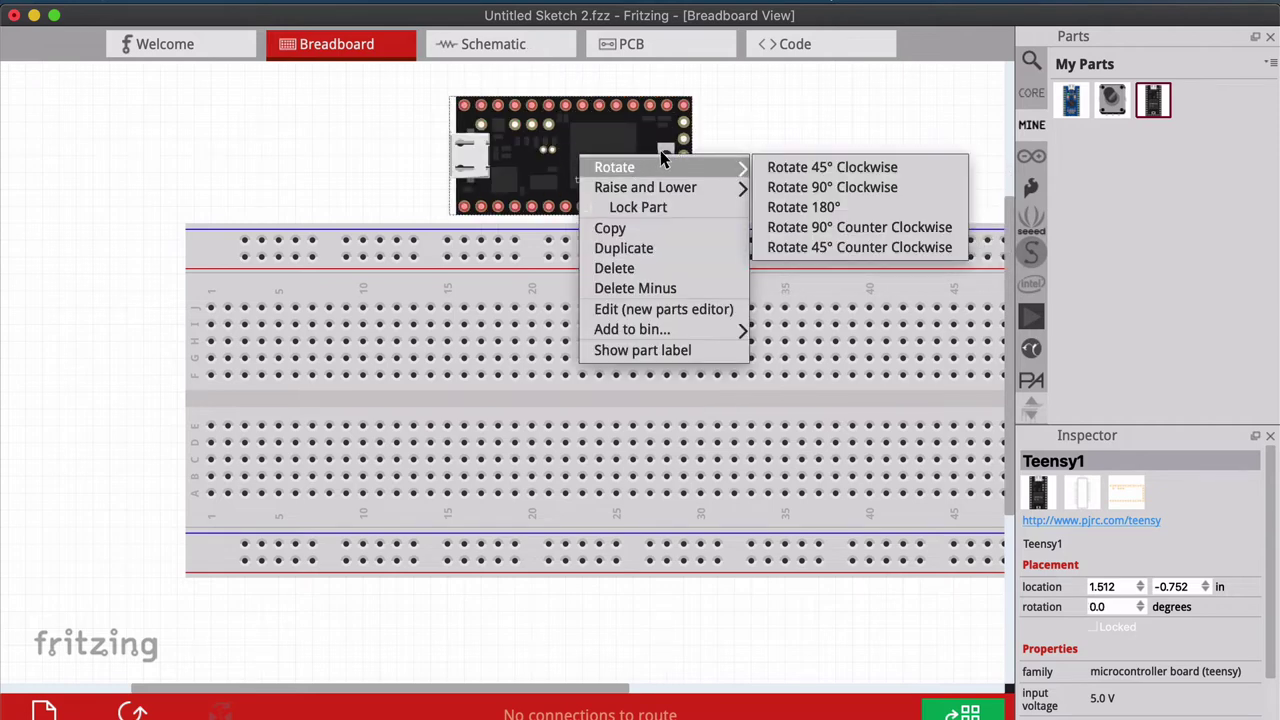
left_click(826, 206)
right_click(528, 145)
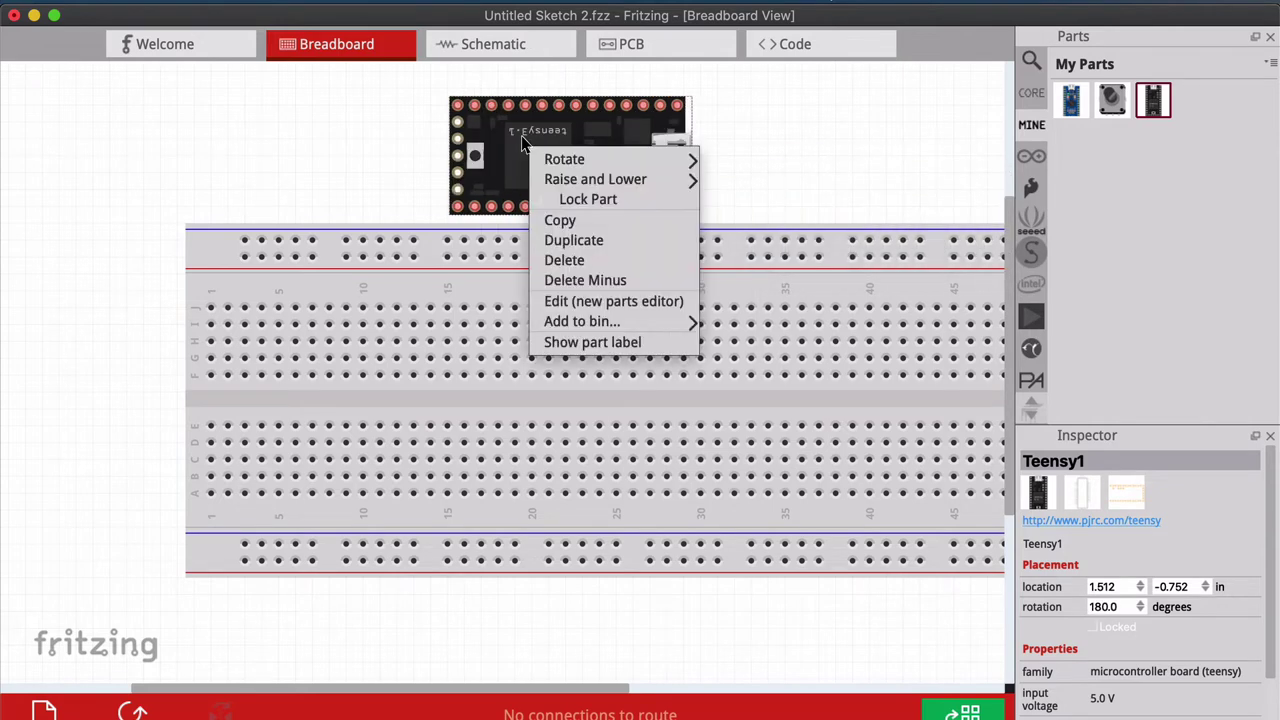
mouse_move(560, 158)
left_click(753, 195)
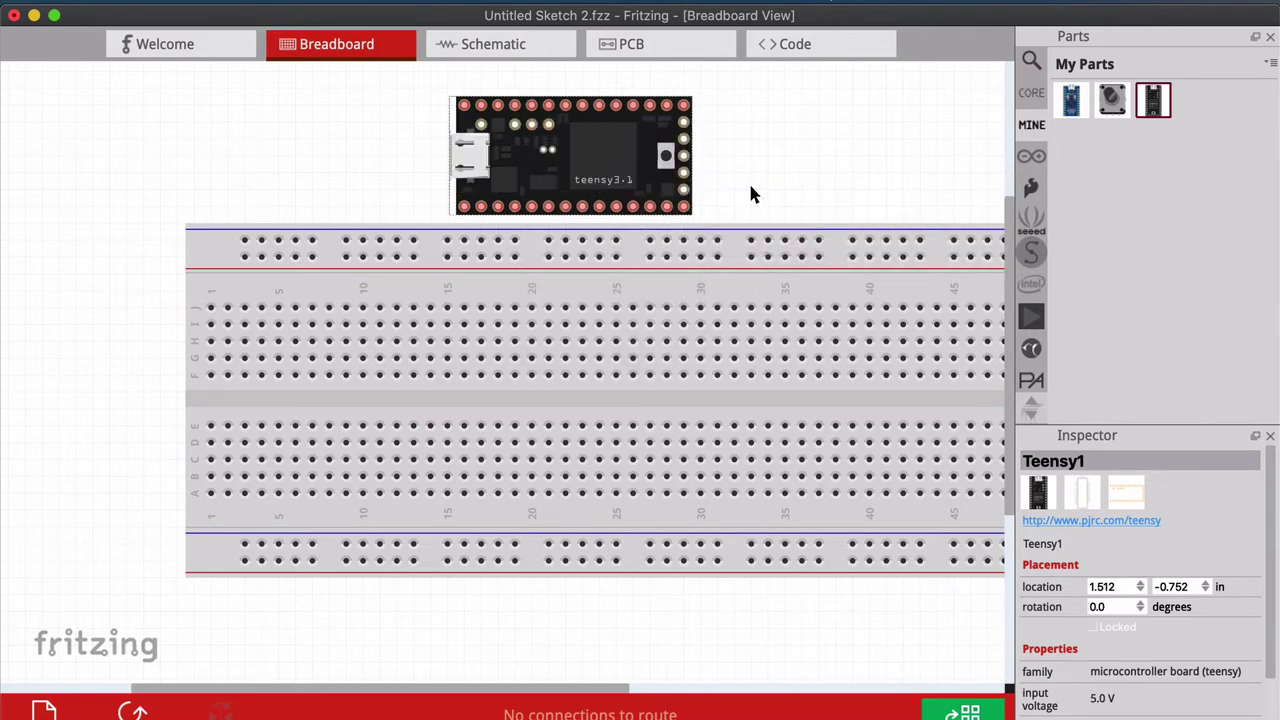
Move the Teensy 3.1 above the breadboard's left end, to about 0.412, -0.852 in
left_click(825, 174)
left_click_drag(588, 146, 388, 124)
scroll(589, 265, "down", 1)
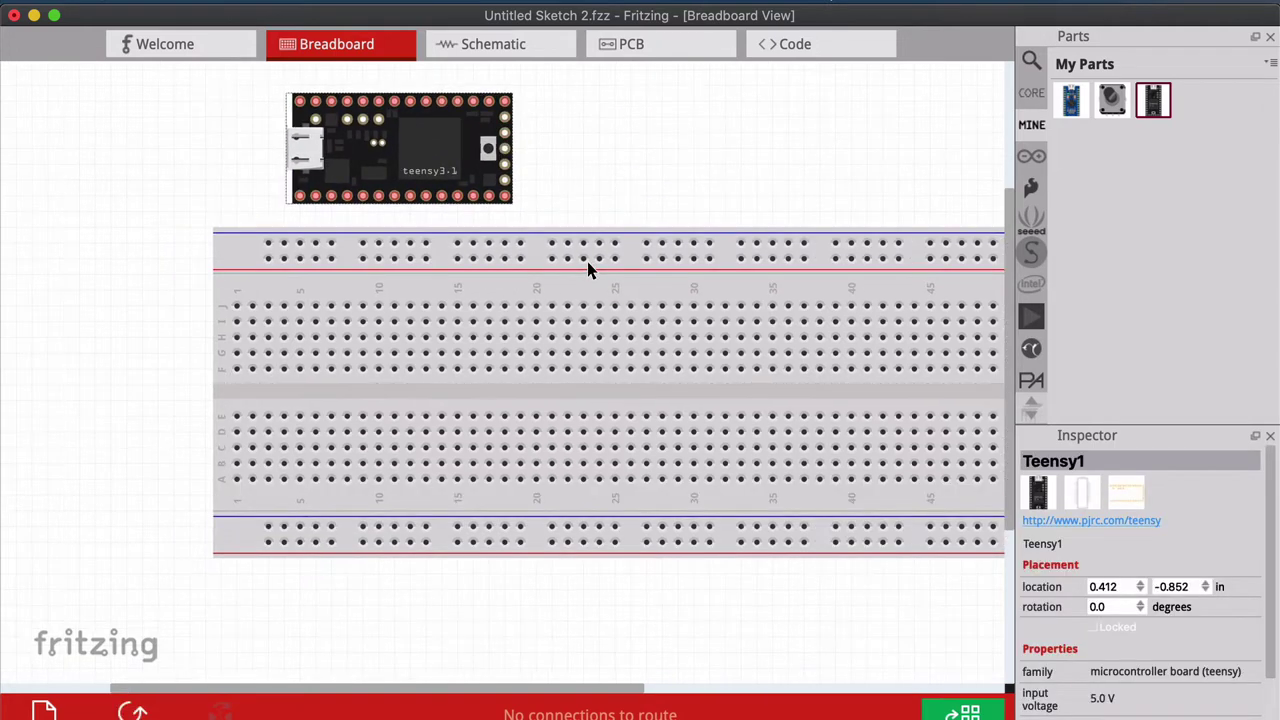
Add the ALPS ec11e rotary encoder from My Parts above the breadboard, to the right of the Teensy
scroll(600, 280, "right", 3)
scroll(600, 280, "up", 2)
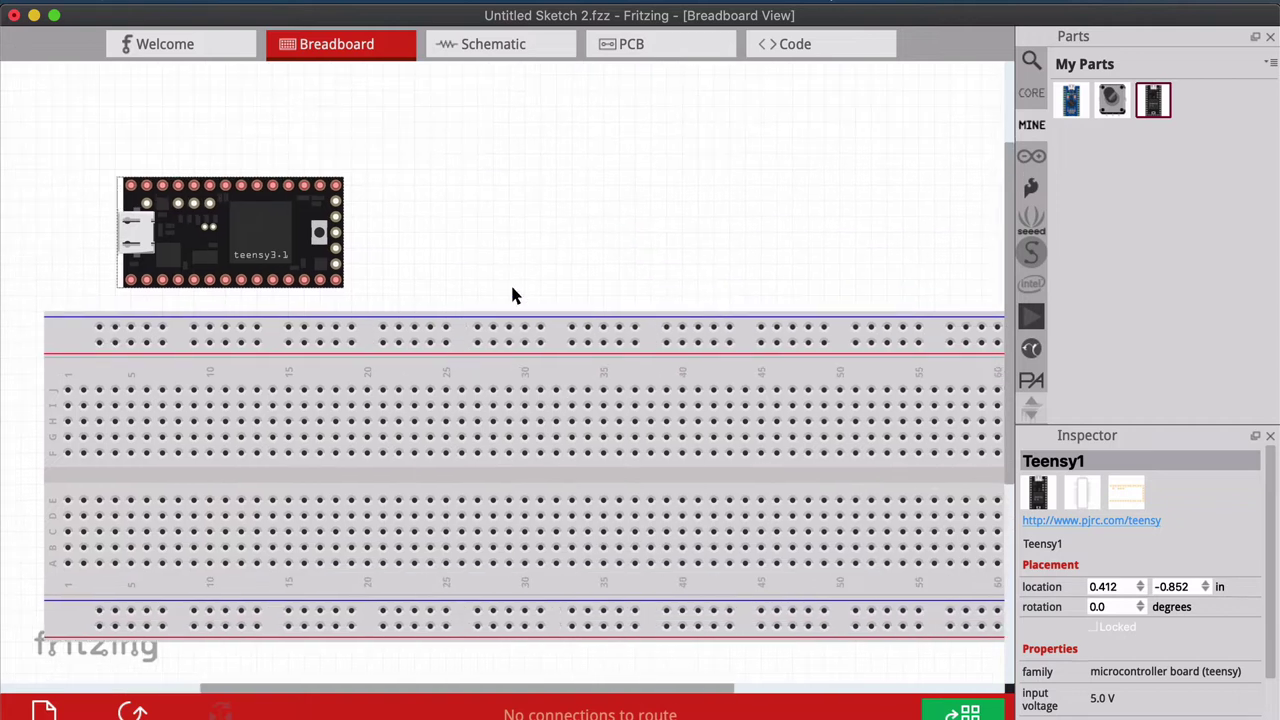
left_click(1112, 97)
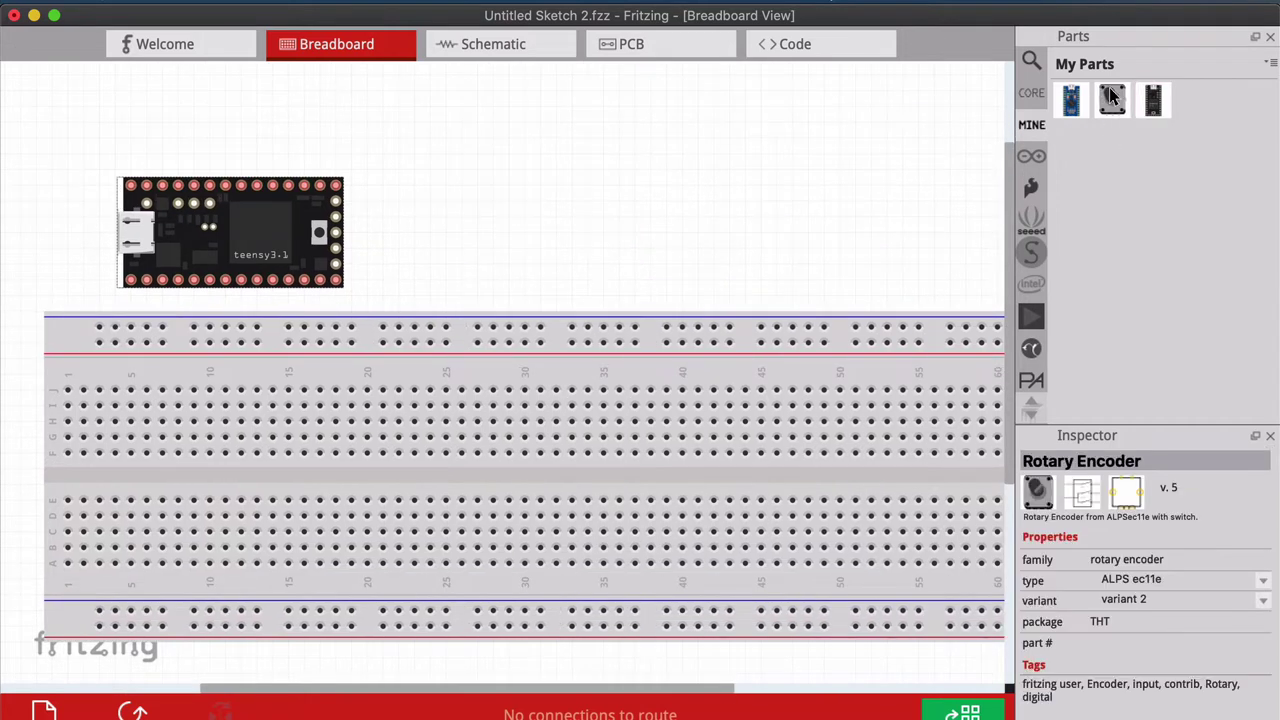
left_click_drag(1112, 97, 475, 172)
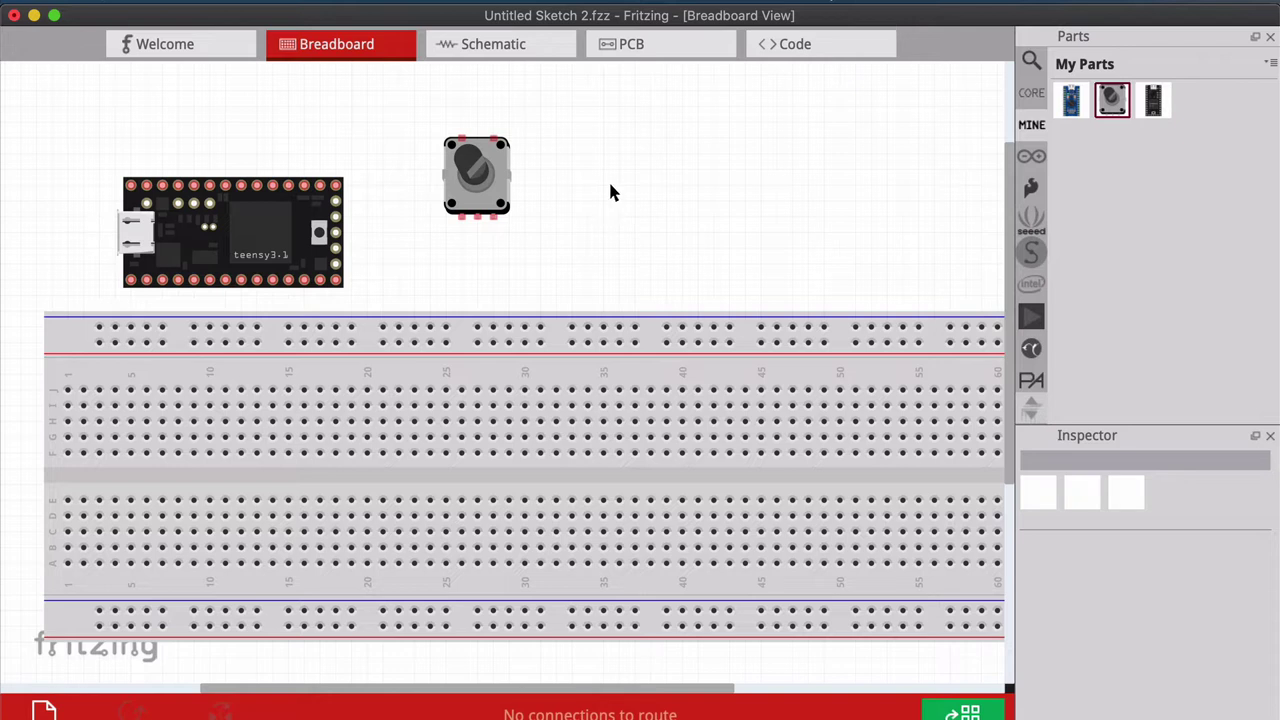
Seat the rotary encoder across the breadboard's central gap with its pins in columns 25 to 27
scroll(606, 210, "down", 3)
scroll(606, 210, "left", 1)
left_click_drag(491, 114, 463, 432)
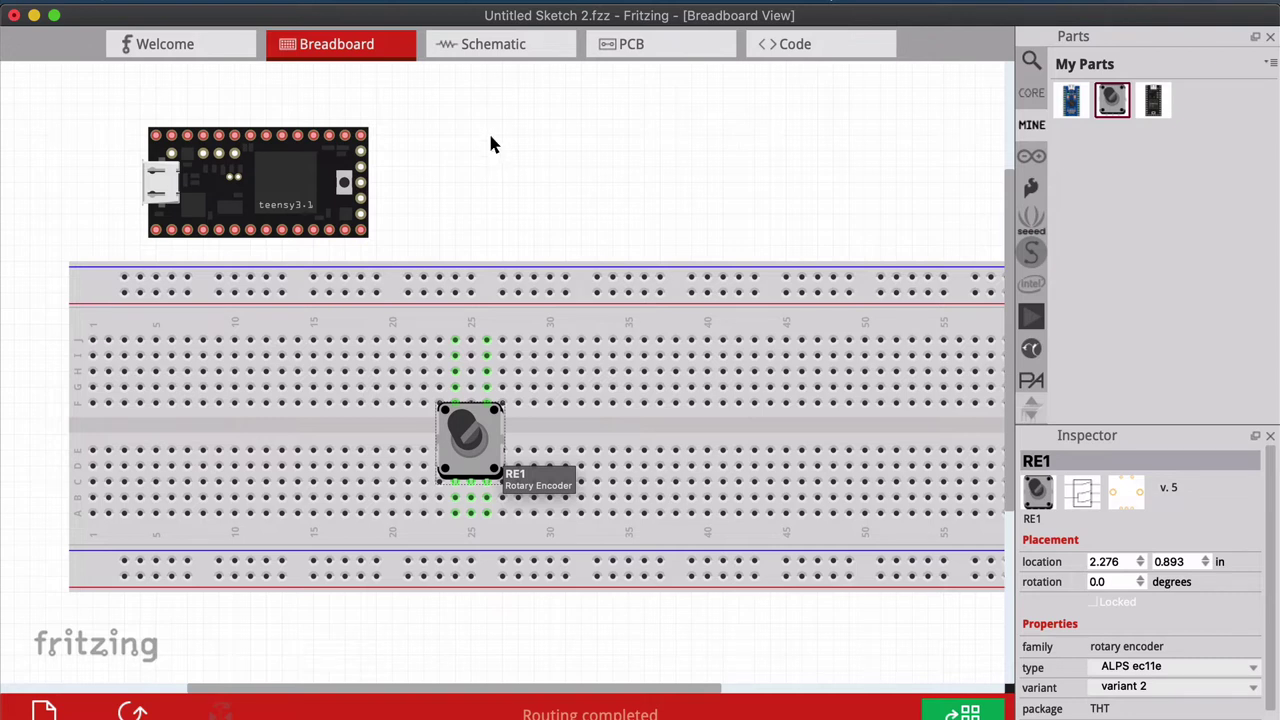
left_click_drag(463, 440, 488, 442)
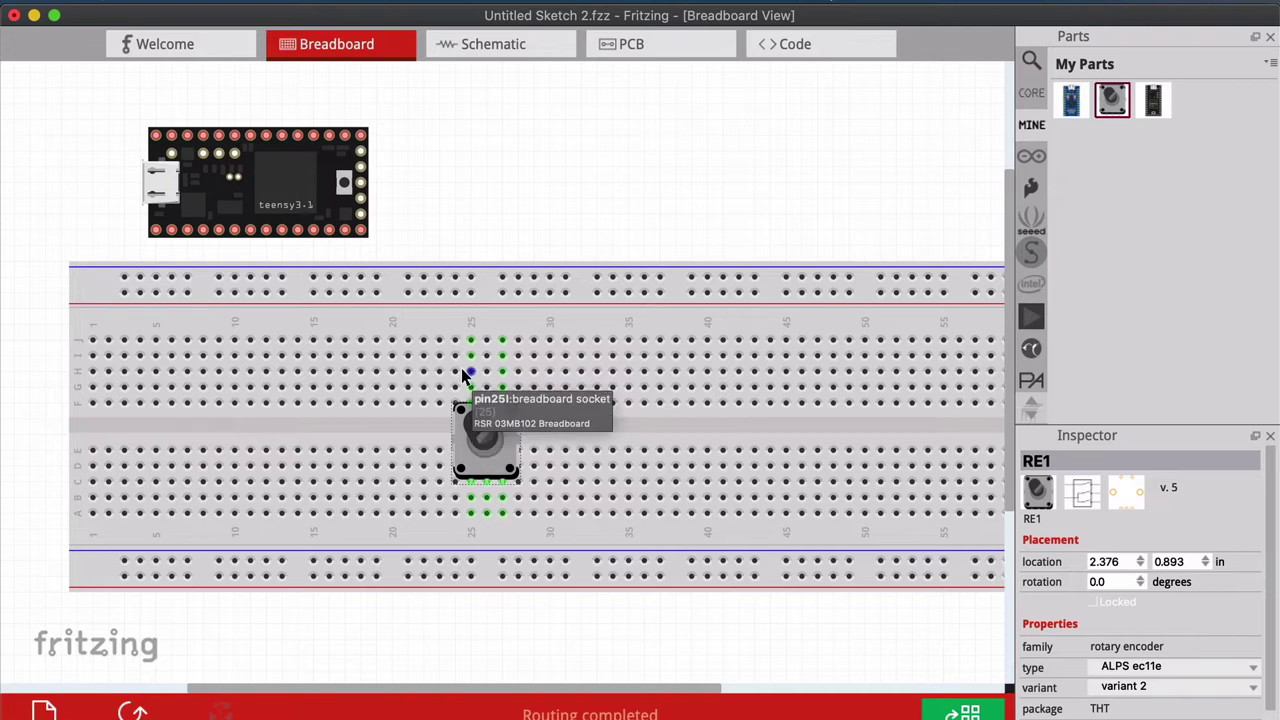
Draw a trial wire leftward from the top hole of breadboard column 25 and delete it
left_click_drag(470, 342, 330, 315)
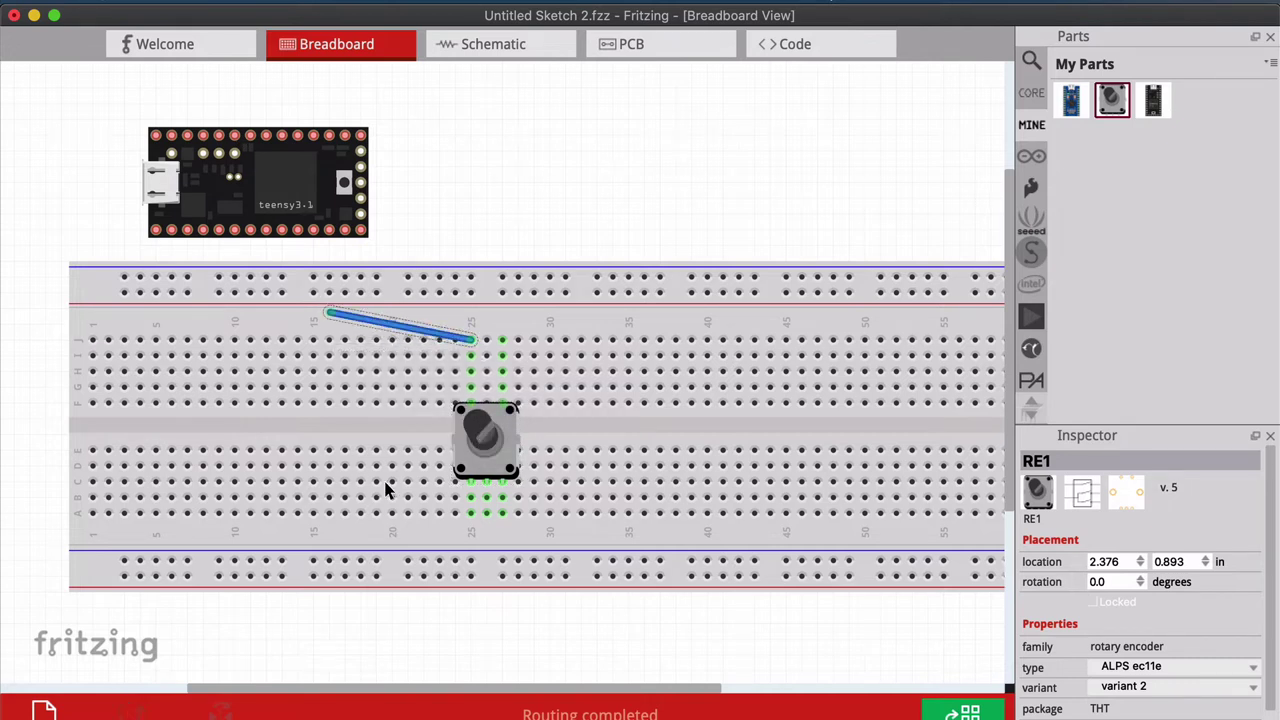
left_click(423, 333)
key("Delete")
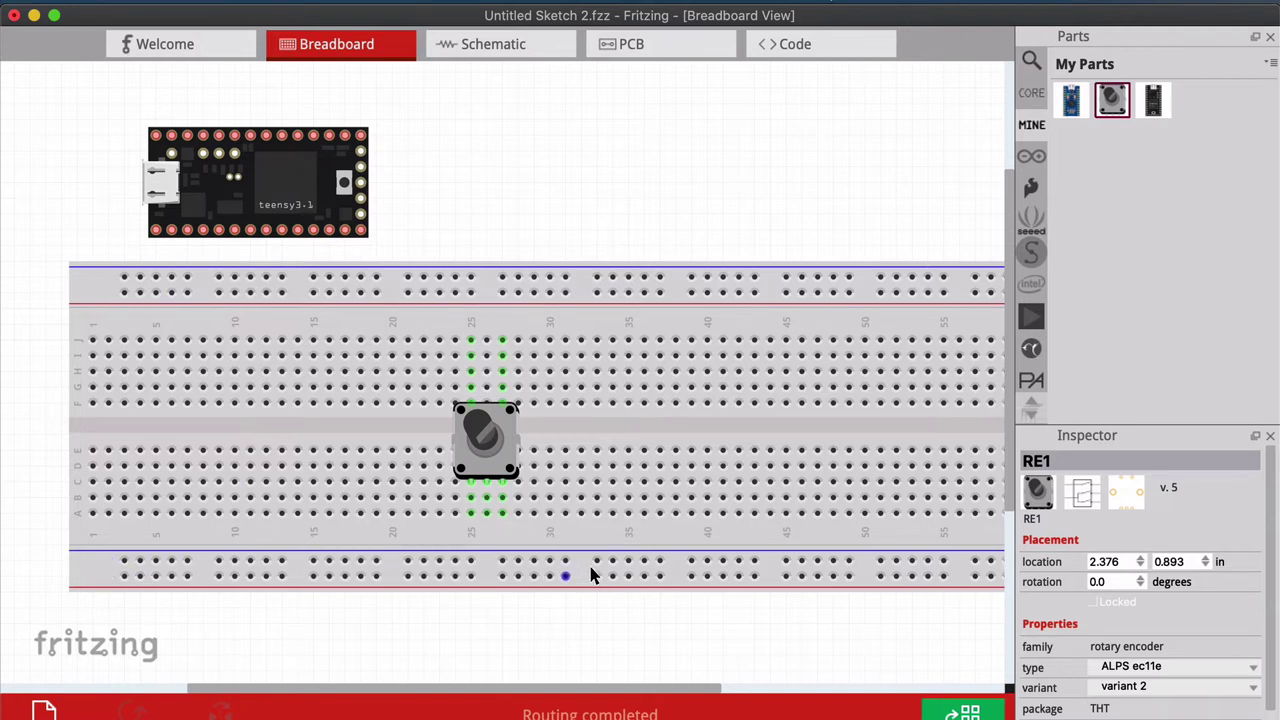
Seat the Teensy 3.1 across the breadboard's central gap in columns 1 to 14, at 0.012, 0.748 in
left_click(512, 174)
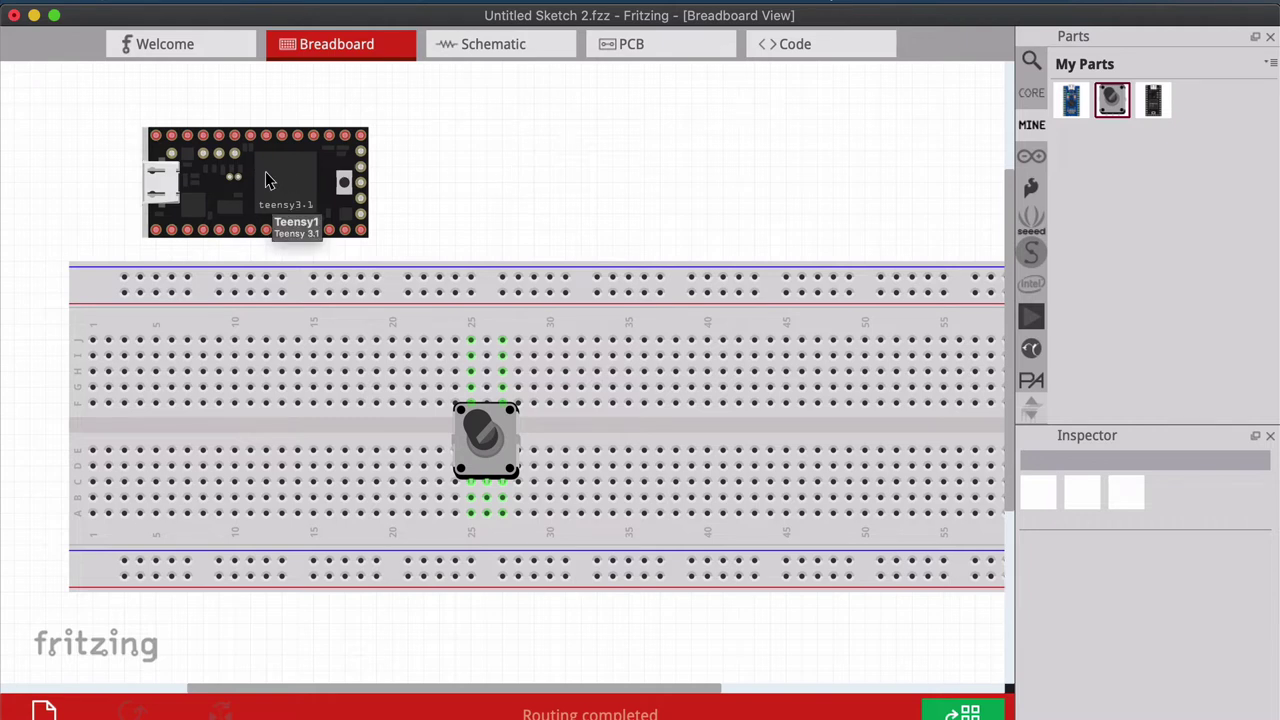
left_click_drag(284, 176, 226, 433)
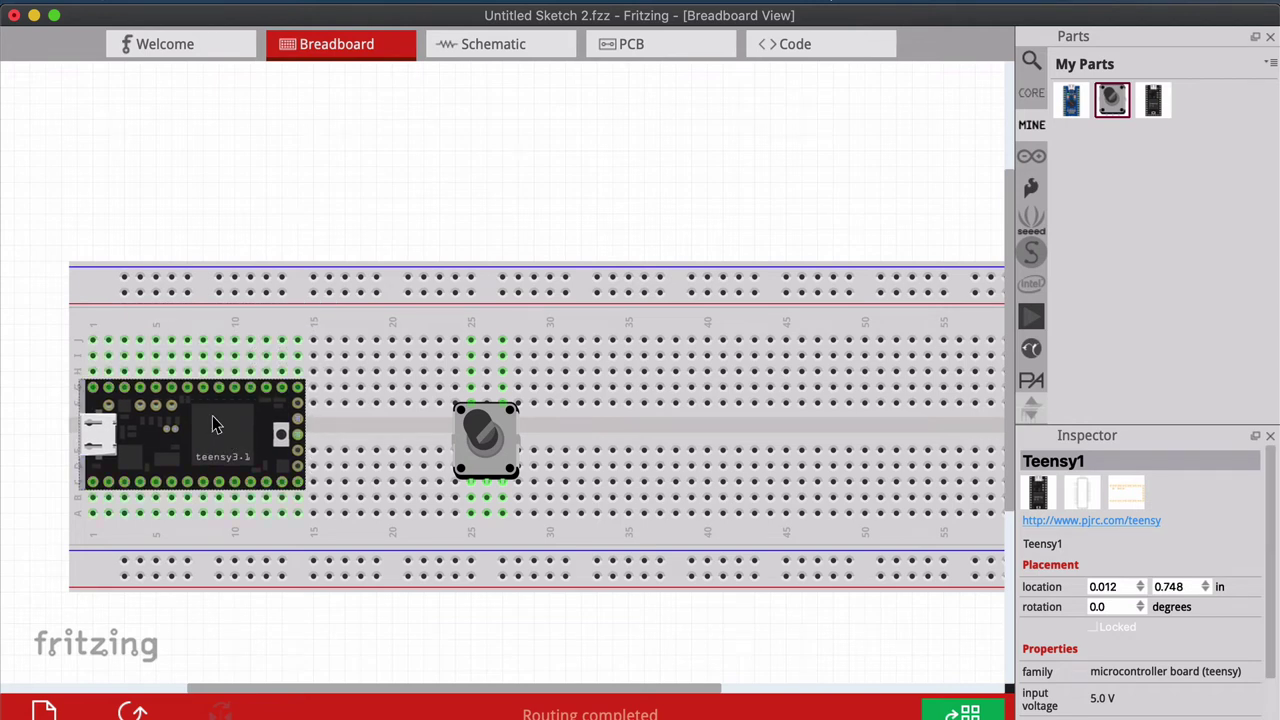
Switch to the open Teensy LC pinout images, examine the front and back pin diagrams, and return to Fritzing
key("super+Tab")
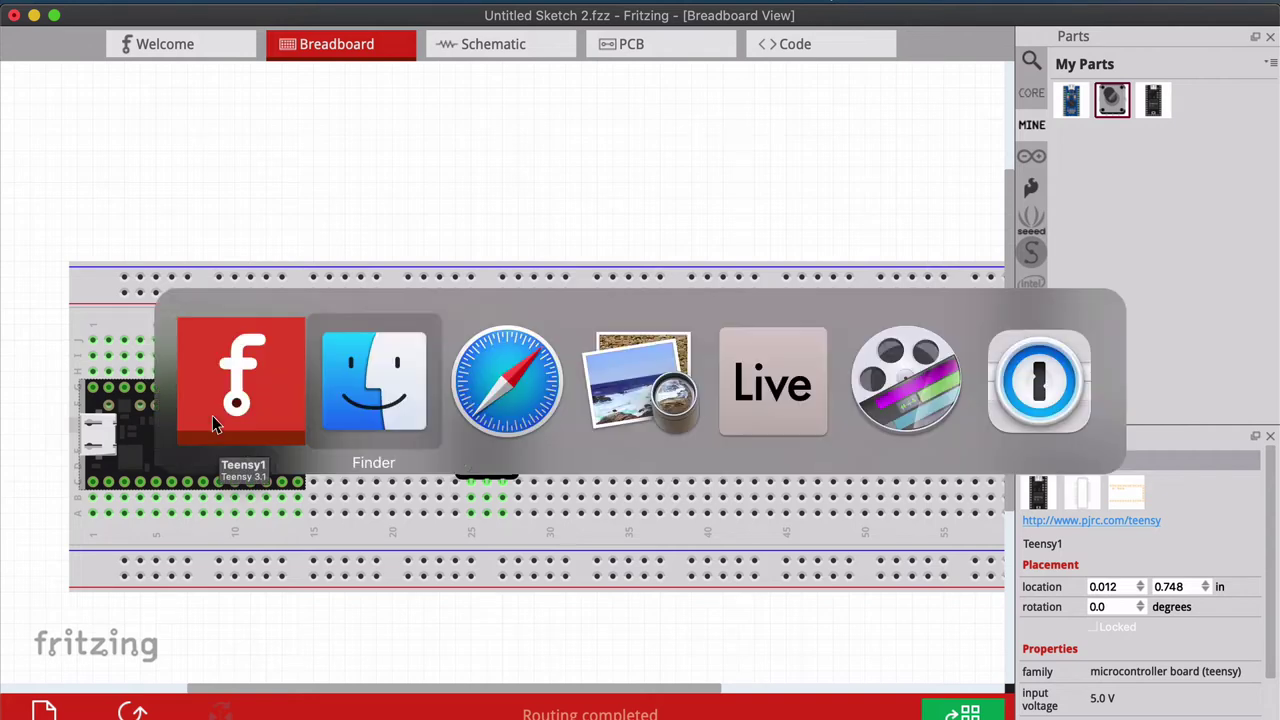
key("super+Tab")
key("super+Tab")
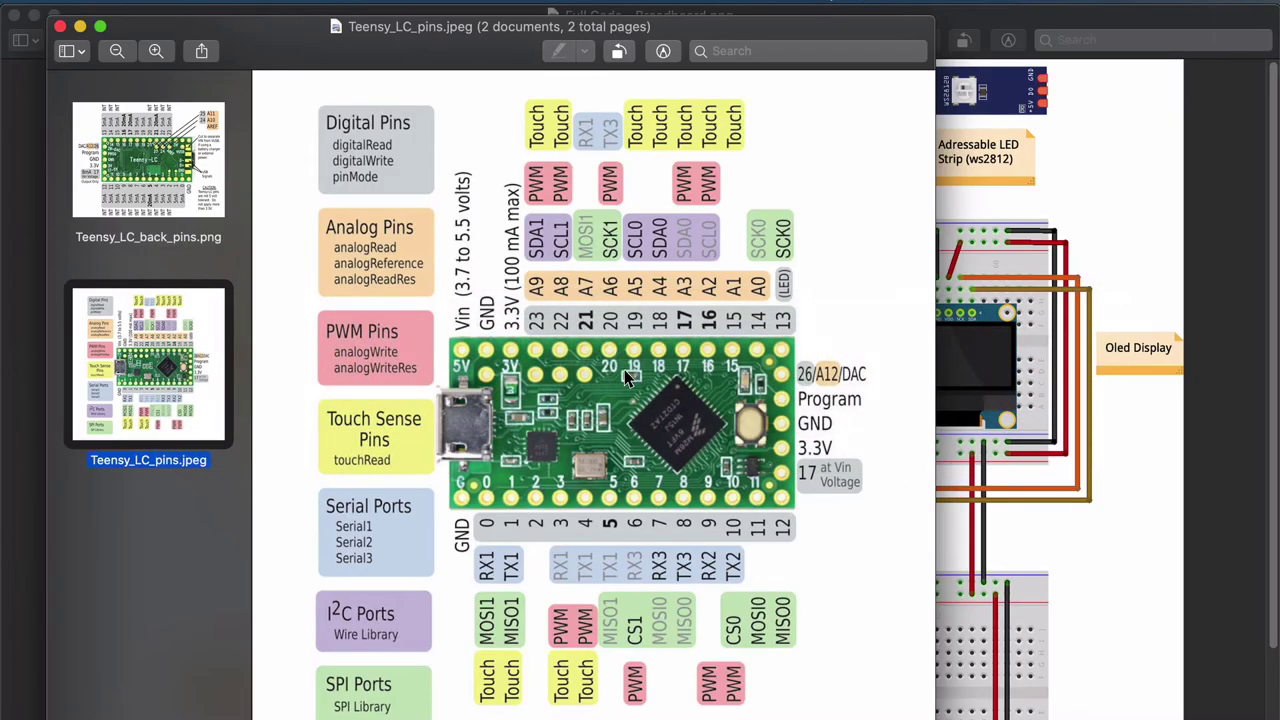
left_click(150, 168)
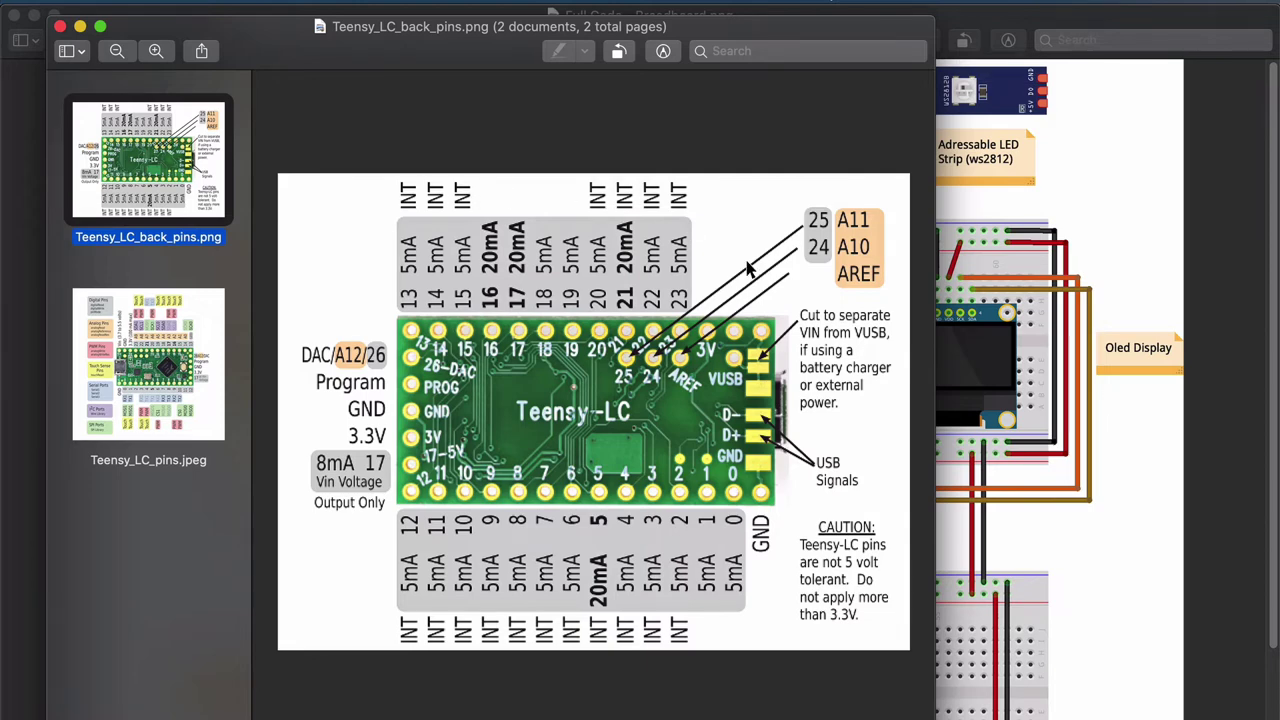
key("super+Tab")
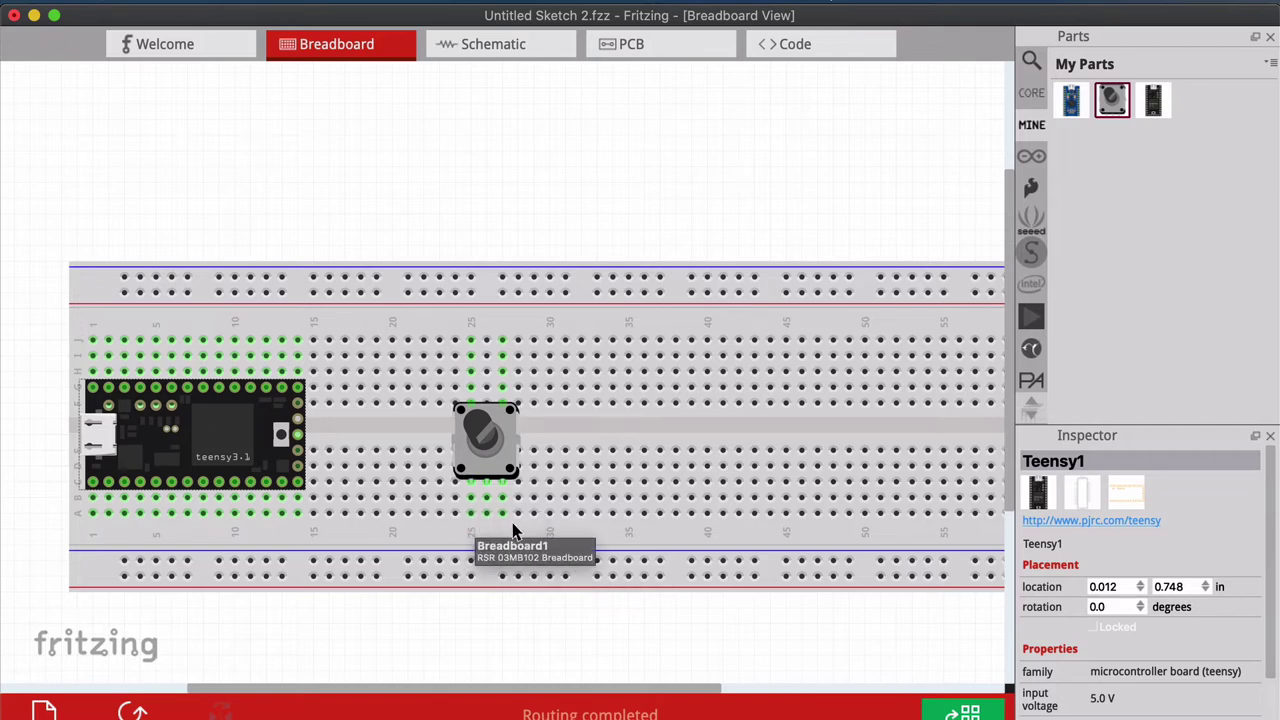
Move the rotary encoder closer to the Teensy, to 1.776, 0.793 in, with its pins in columns 19 to 21
scroll(152, 505, "up", 3)
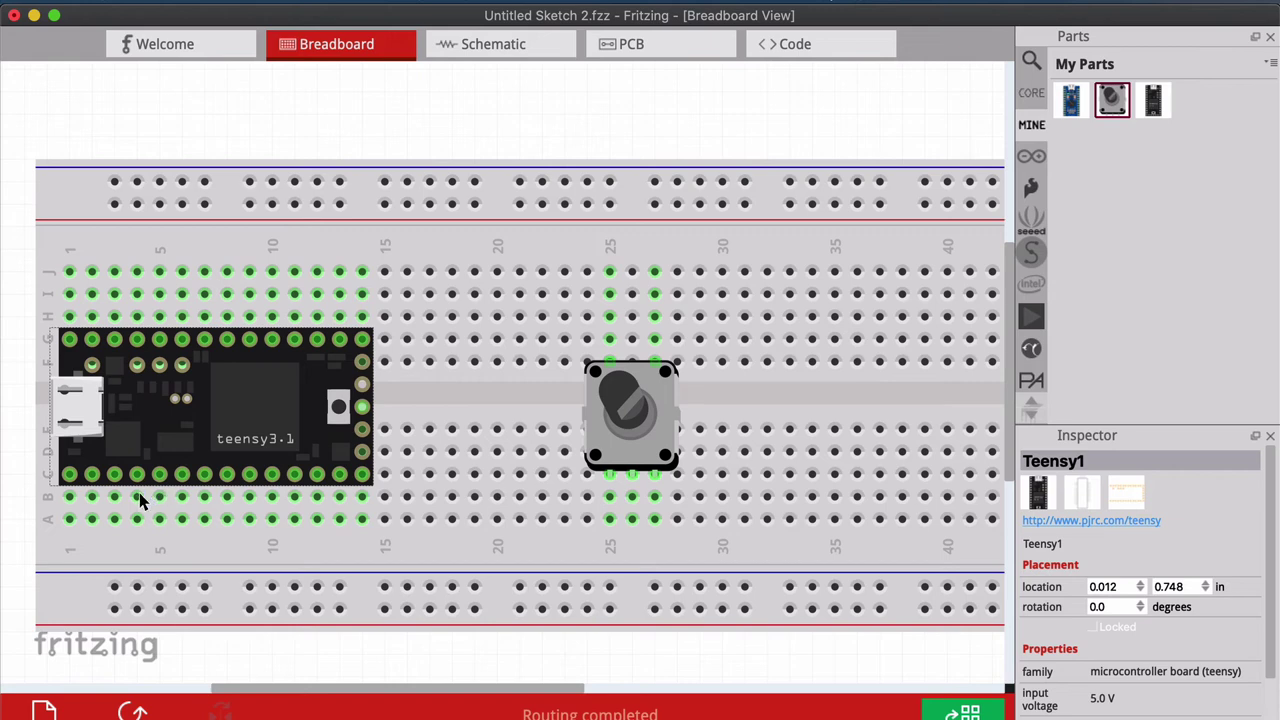
scroll(558, 462, "down", 4)
scroll(494, 223, "right", 3)
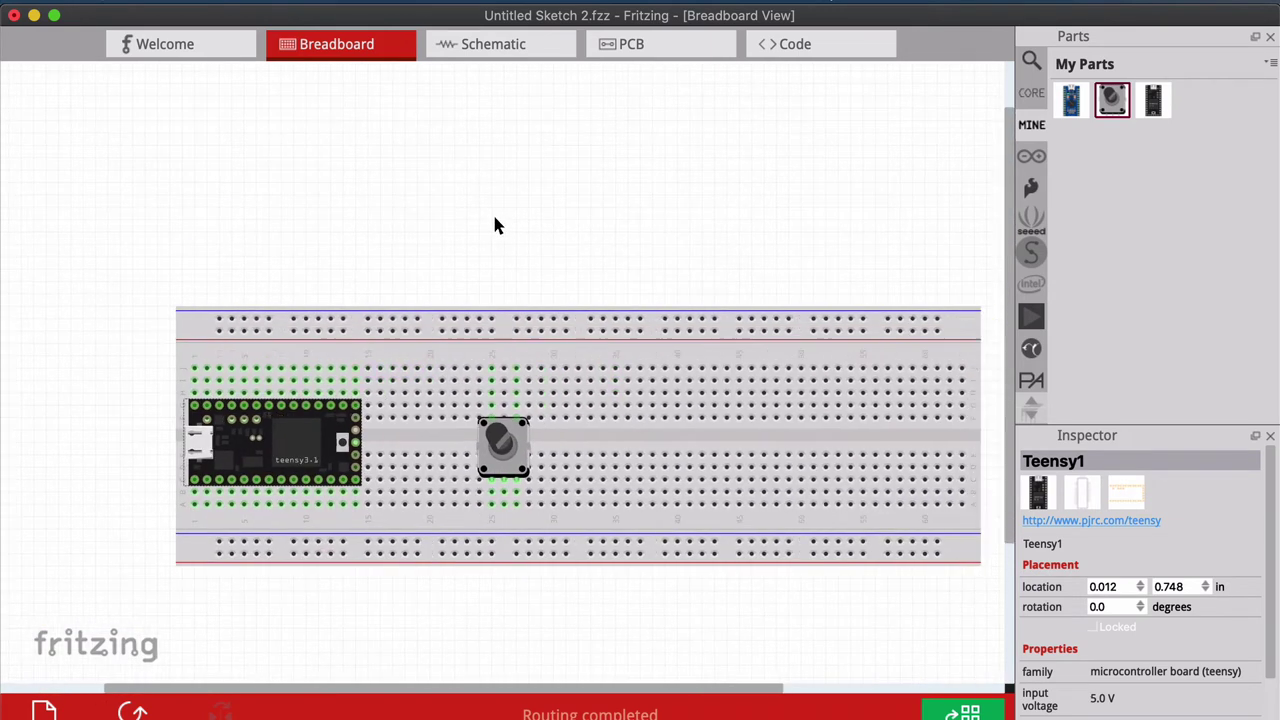
left_click_drag(412, 450, 340, 447)
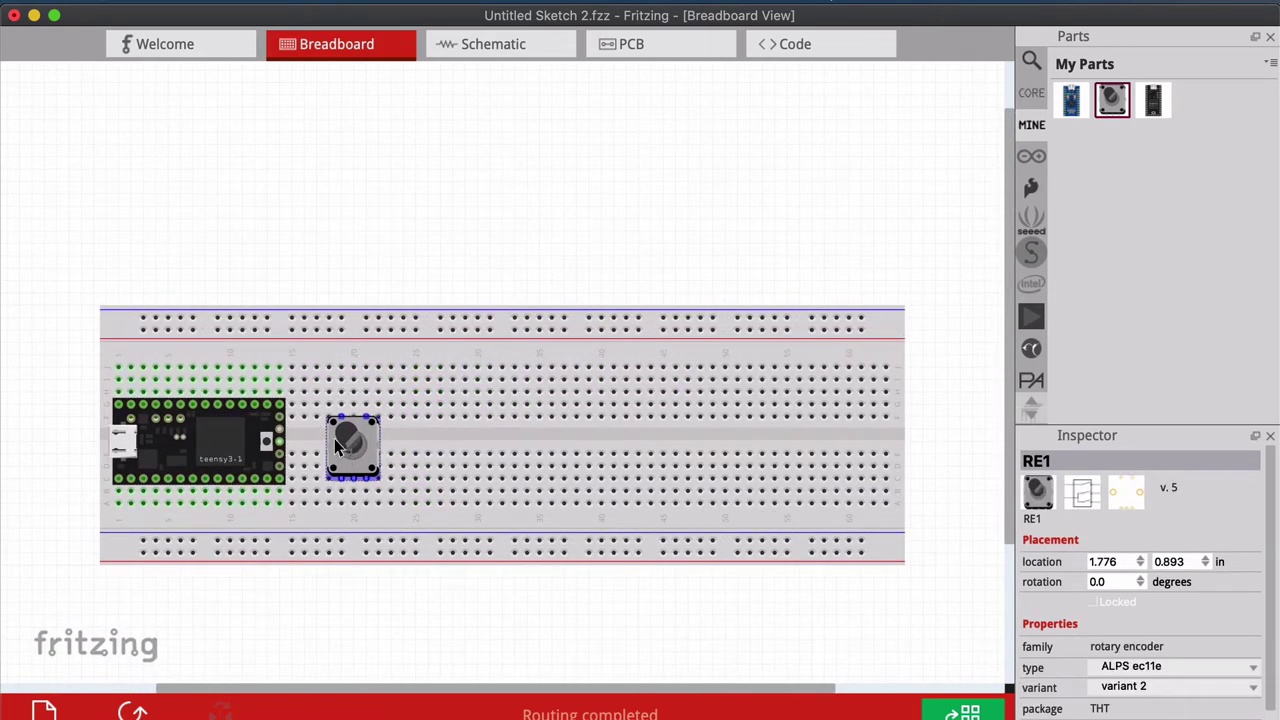
key("Up")
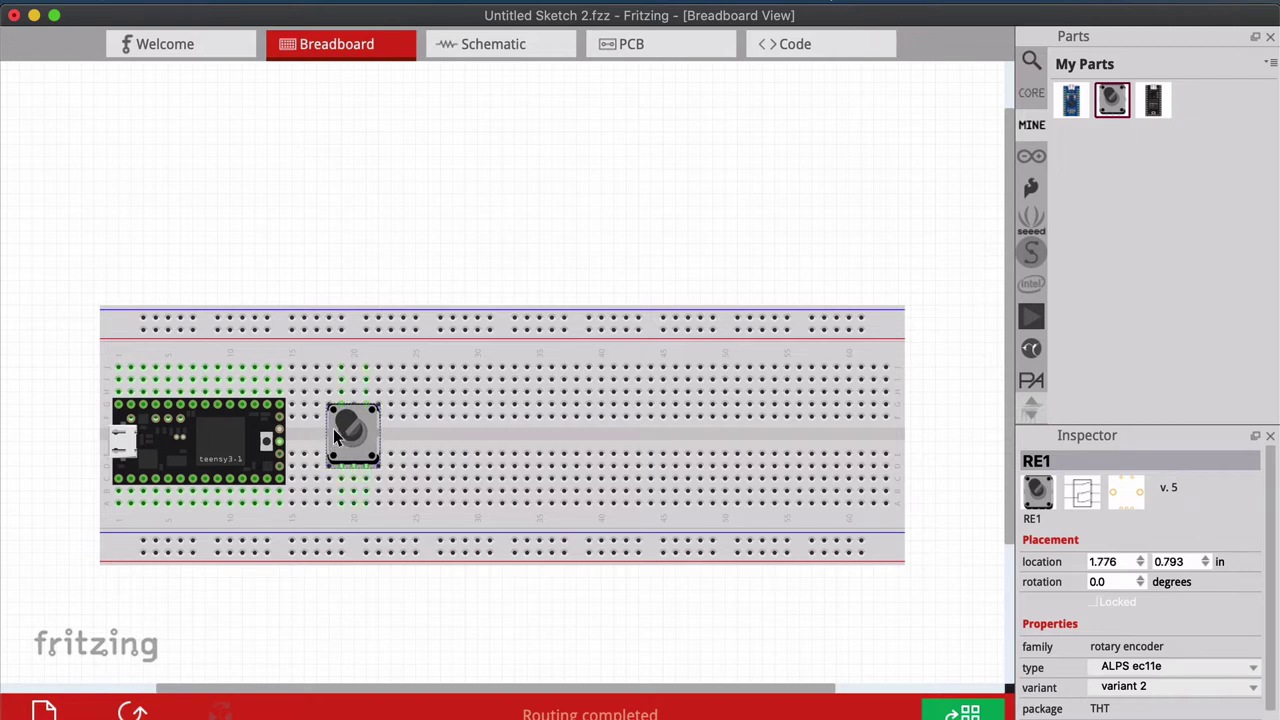
Duplicate the rotary encoder and seat the copy across the central gap at 2.376, 0.793 in
key("super+d")
left_click_drag(471, 391, 411, 430)
left_click(334, 418)
left_click(414, 414)
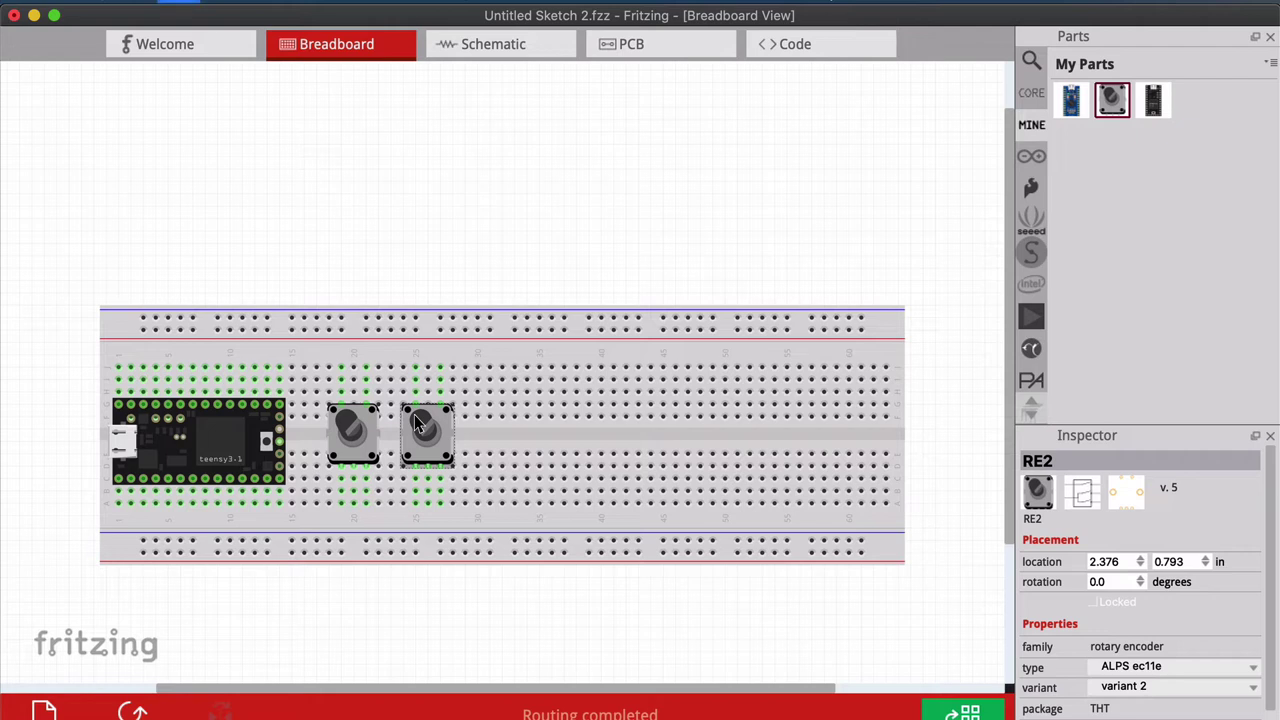
Duplicate the encoder twice more and seat the copies in the same row at 2.976, 0.793 in and 3.576, 0.793 in
key("super+d")
left_click_drag(490, 408, 488, 432)
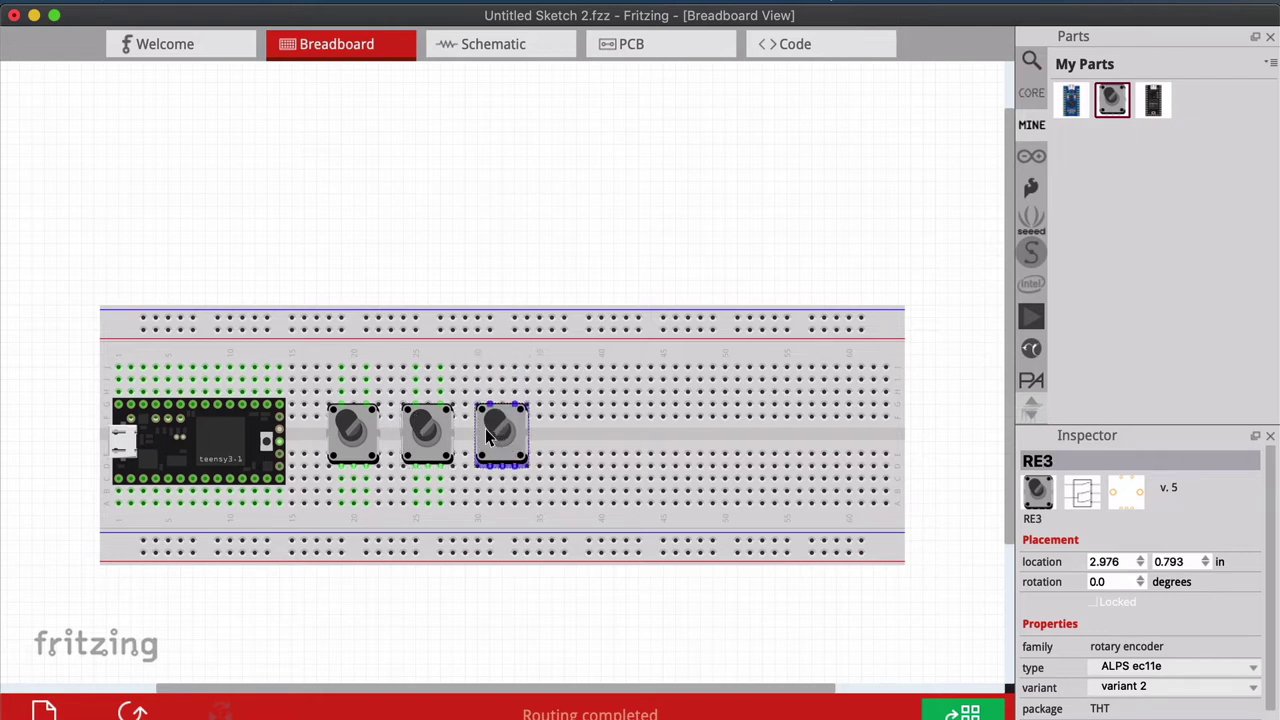
right_click(503, 430)
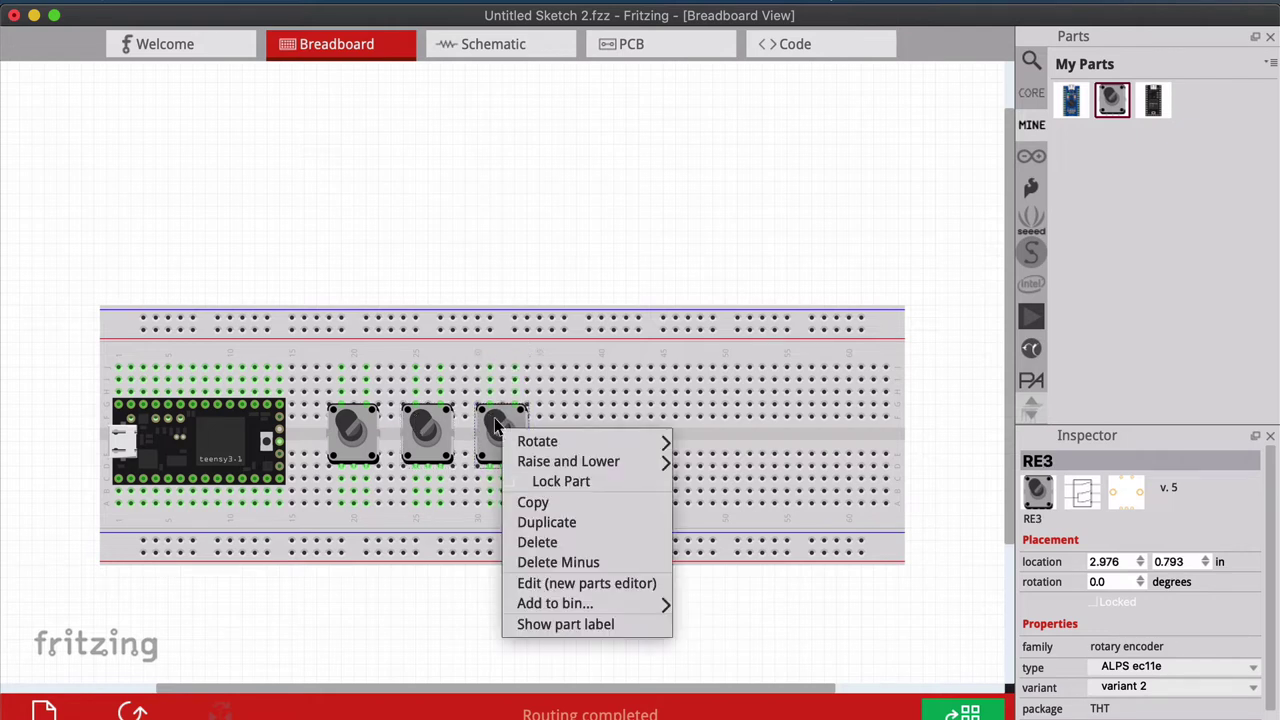
left_click(557, 520)
left_click_drag(503, 368, 565, 433)
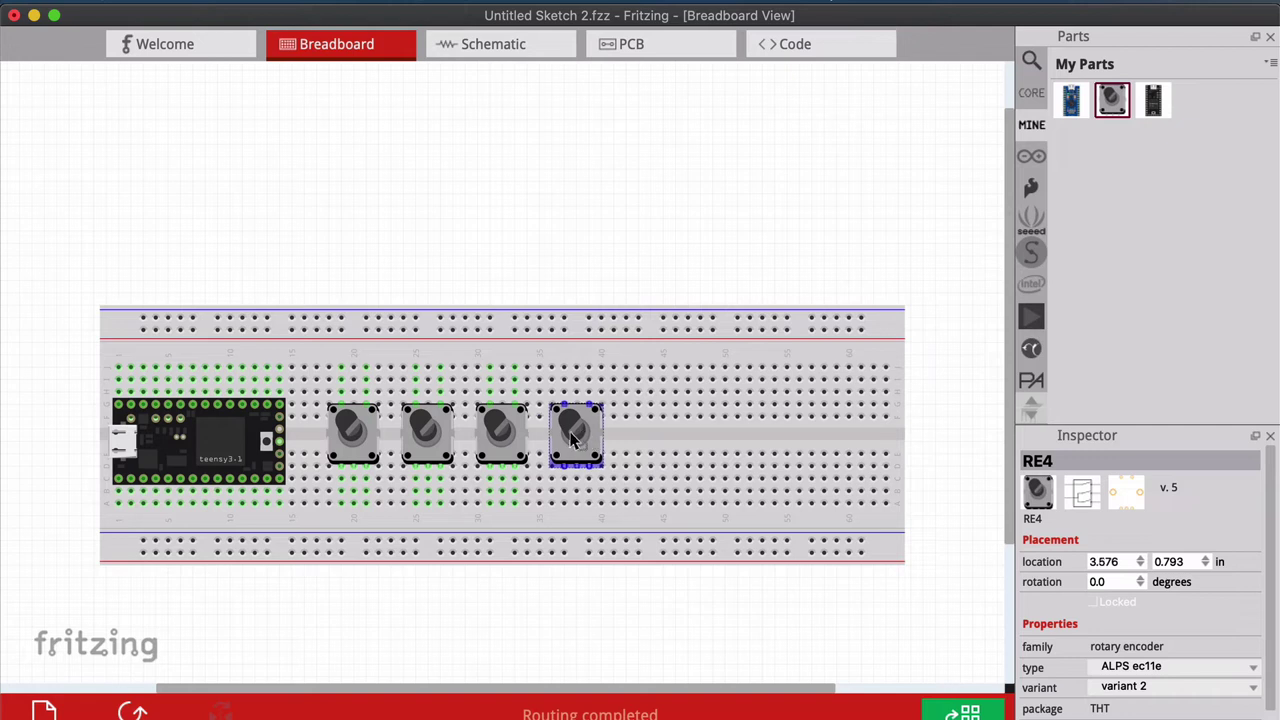
Close up the row of four encoders so that one sits every five breadboard columns, keeping the first in place
key("Right")
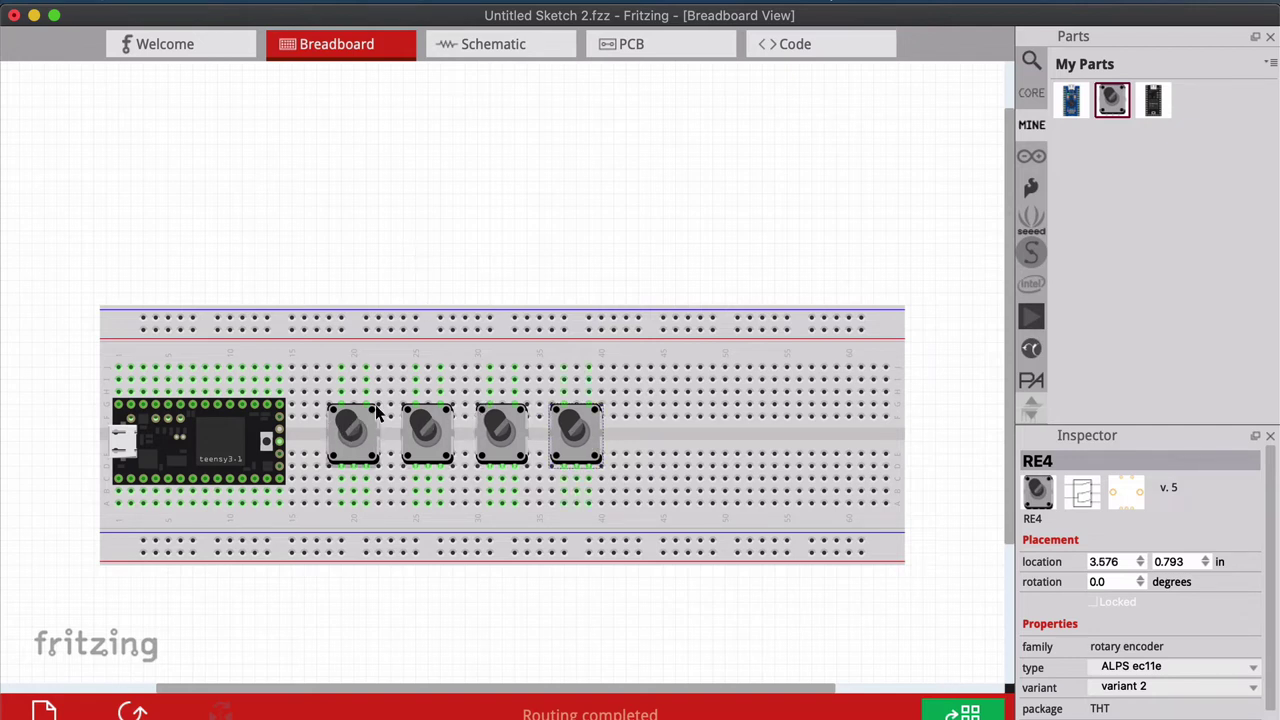
left_click_drag(422, 430, 466, 421)
left_click_drag(557, 430, 518, 428)
Switch to Ableton Live to examine the macro knob layout of the Audio Effect Racks, and return to Fritzing
key("super+Tab")
key("super+Tab")
key("super+Tab")
key("super+Tab")
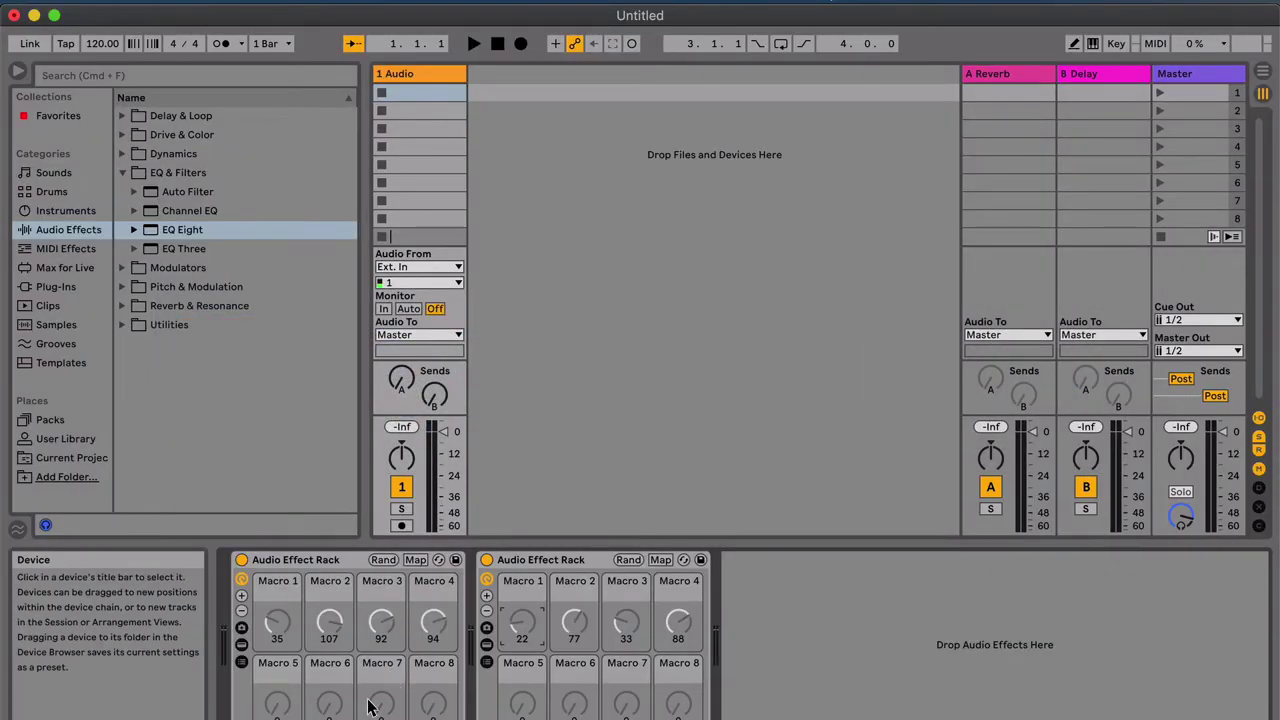
key("super+Tab")
left_click_drag(519, 495, 591, 488)
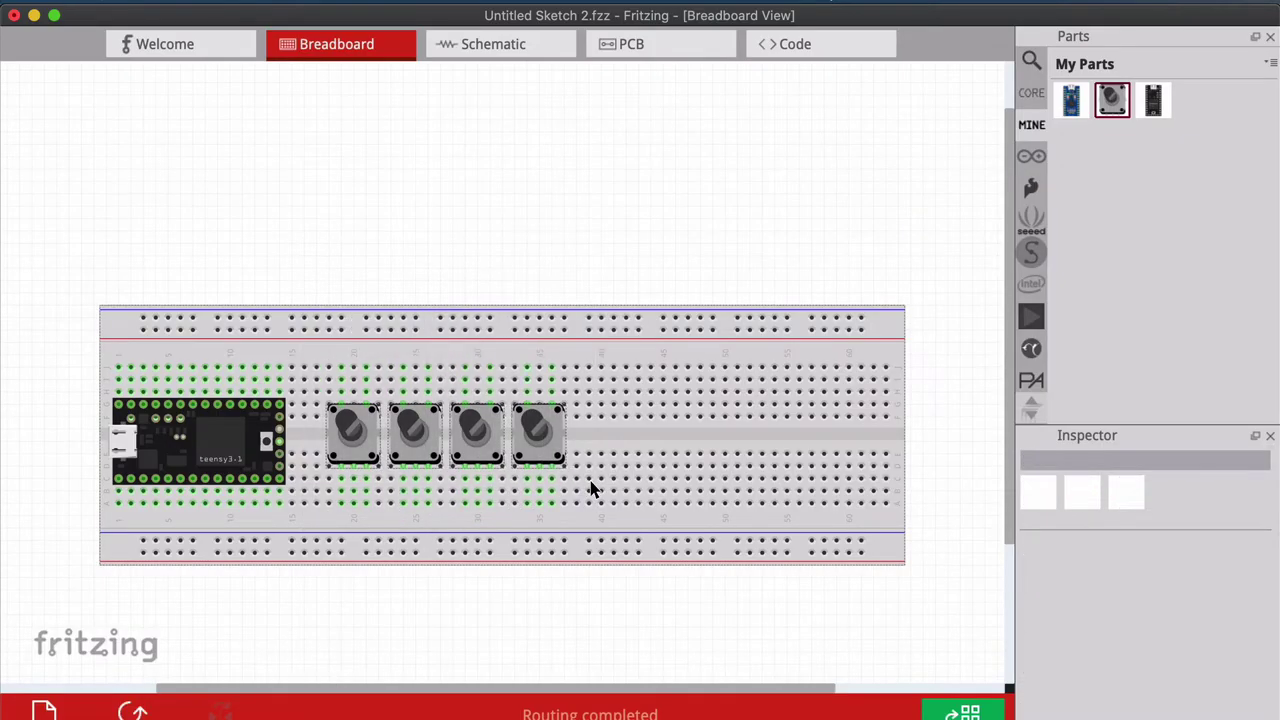
Duplicate the four encoders together and seat the copies in line after the originals, in columns 39 to 56
right_click(370, 436)
left_click(300, 237)
left_click_drag(304, 241, 586, 505)
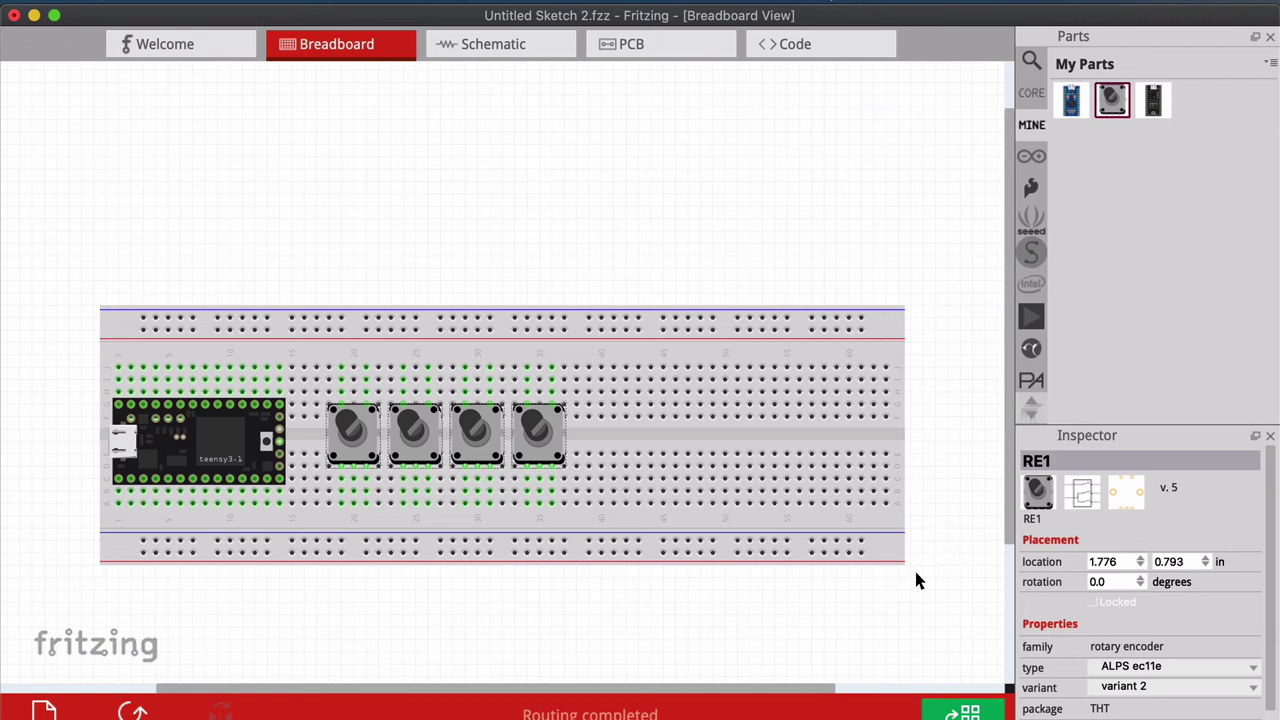
key("super+d")
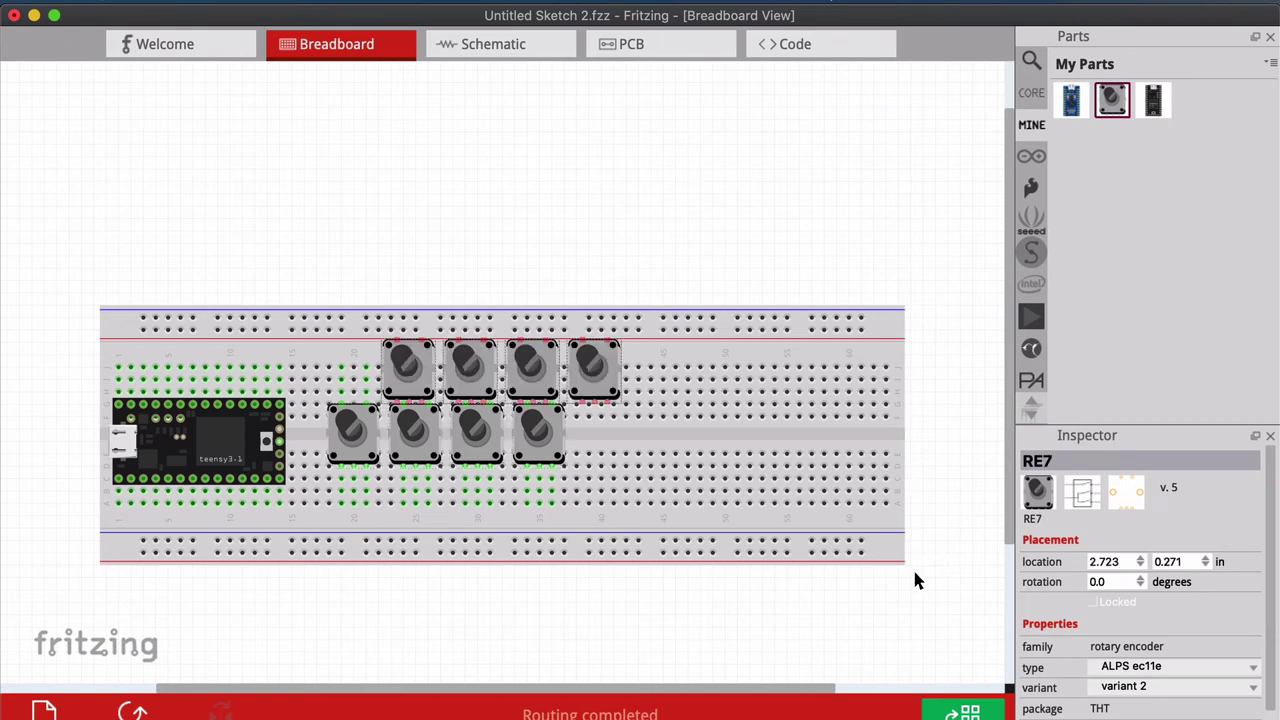
left_click_drag(398, 362, 591, 432)
Shift all eight encoders together toward the Teensy so that the first sits at 1.476, 0.793 in, leaving the breadboard in place
left_click_drag(326, 258, 828, 494)
left_click(352, 430)
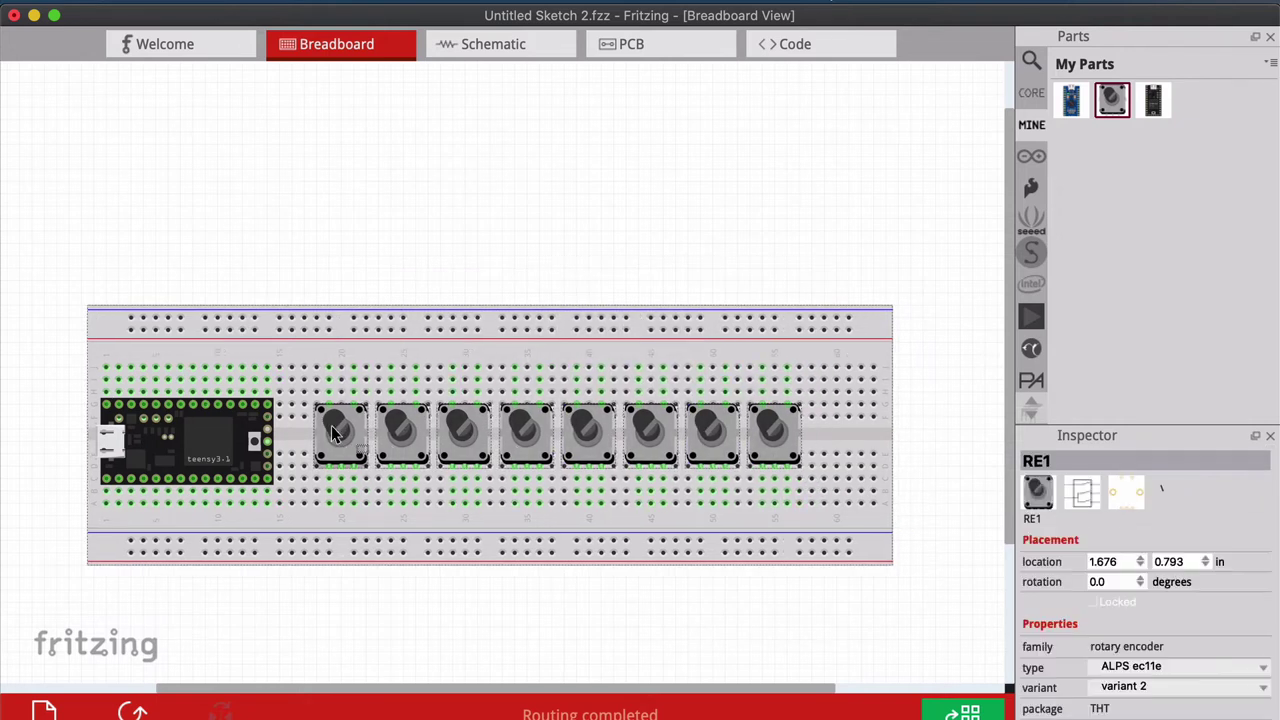
key("super+z")
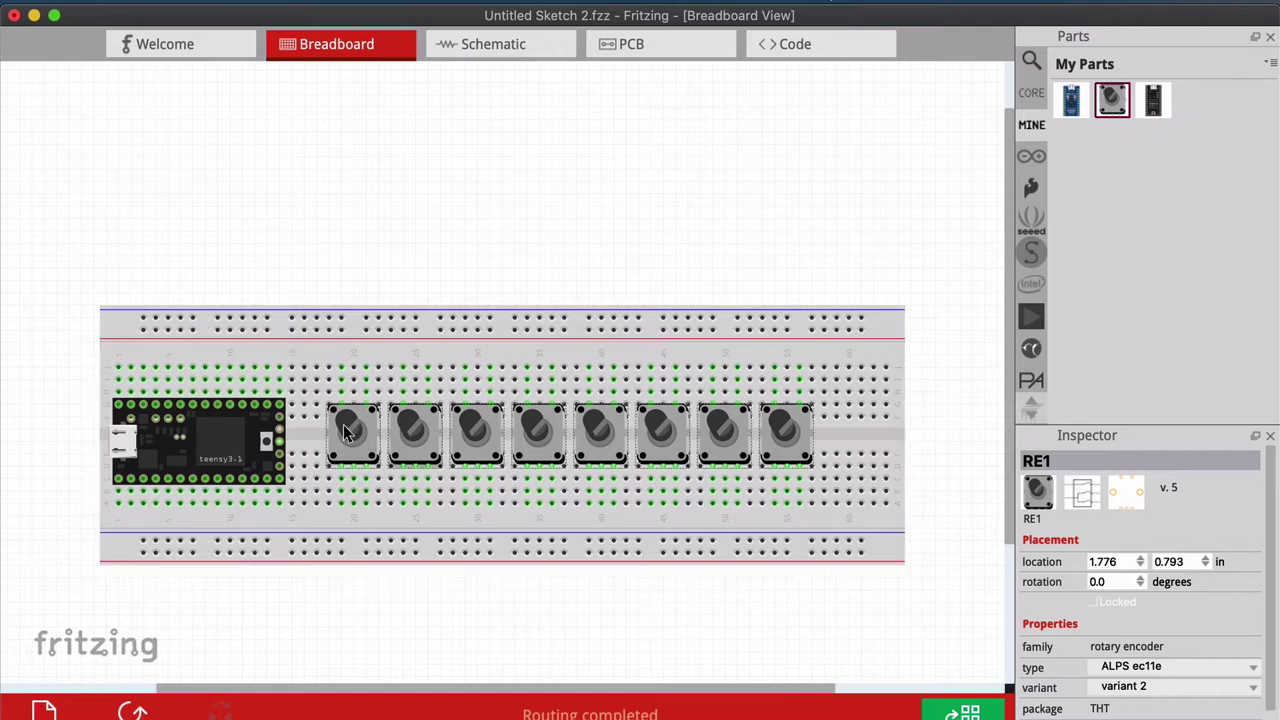
key("super+z")
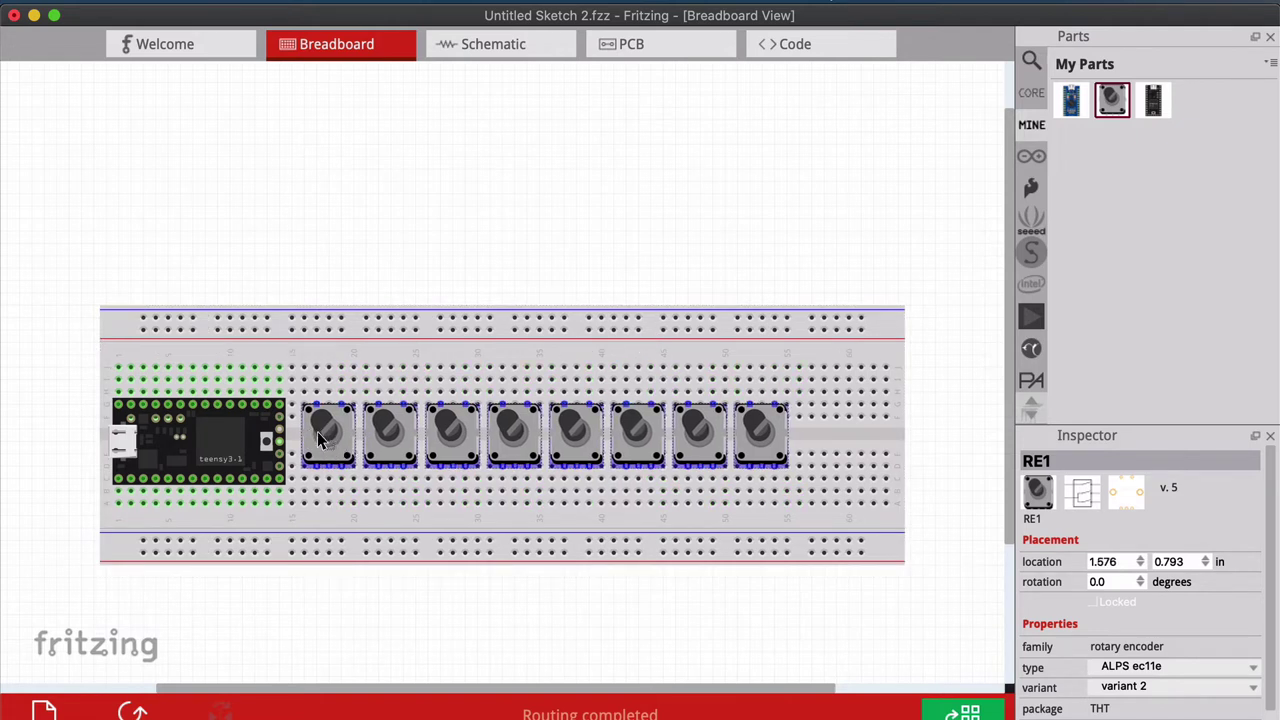
key("super+z")
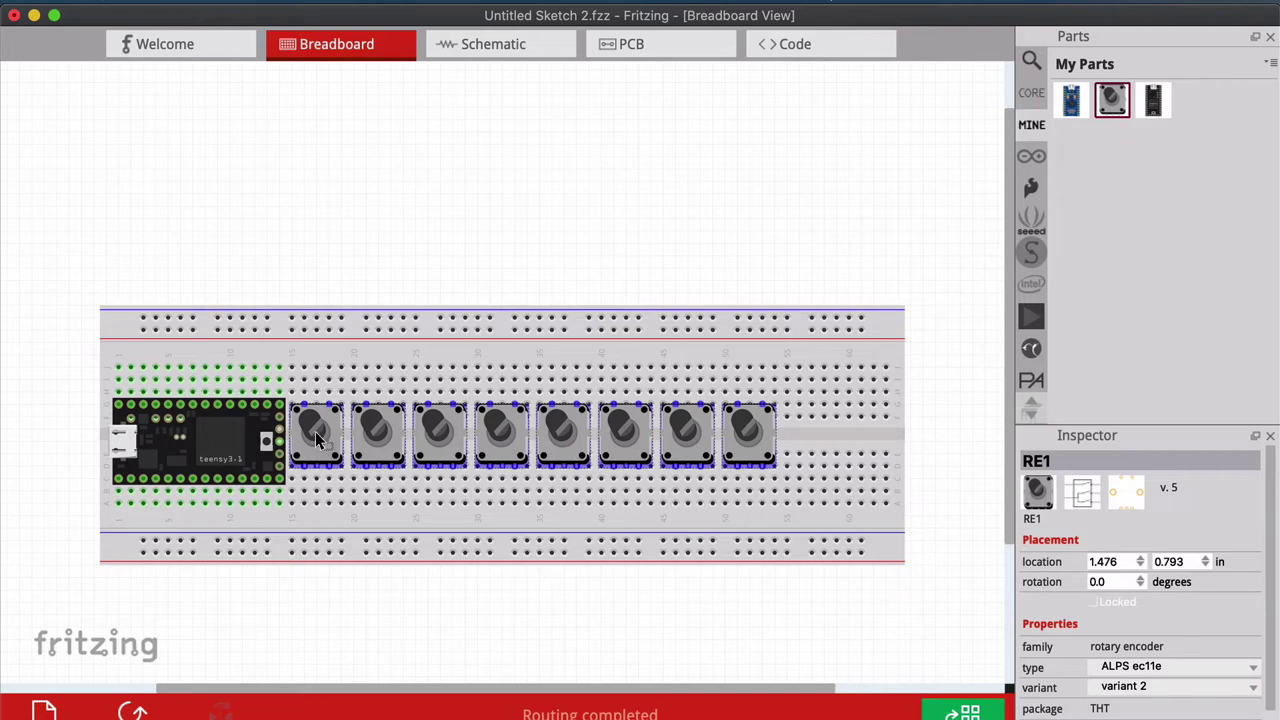
key("super+z")
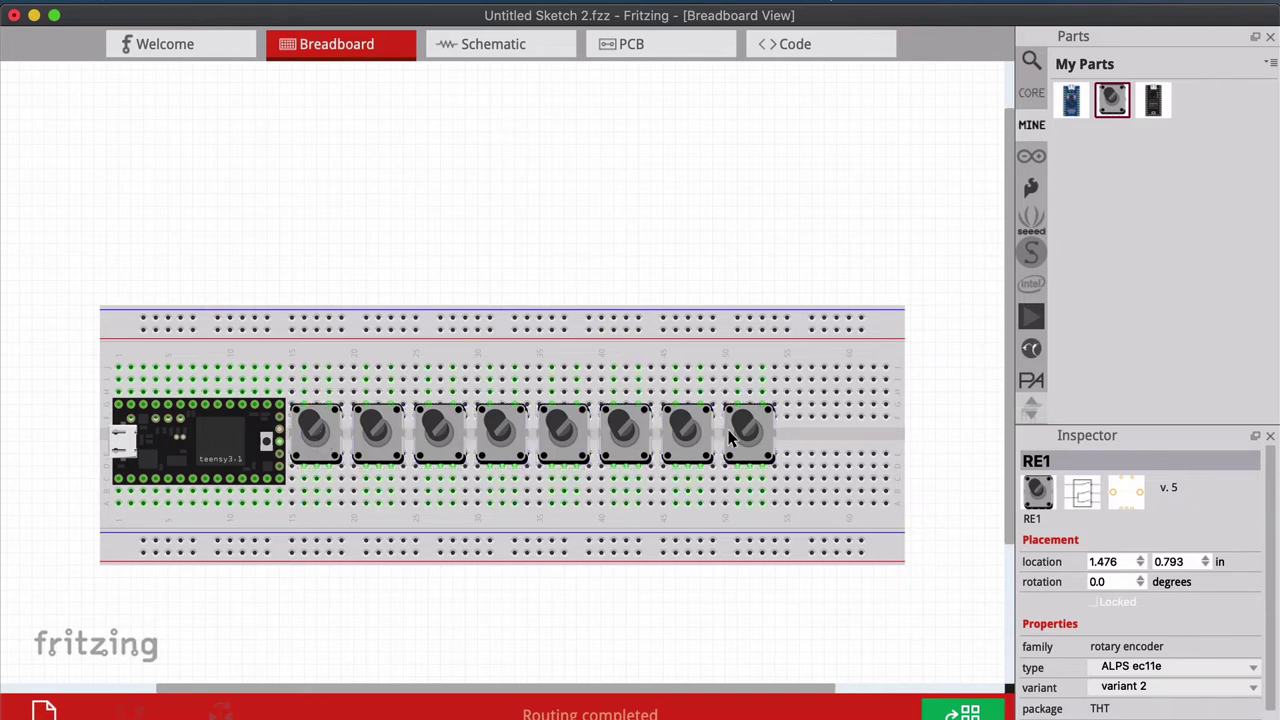
Search the parts for "button" and seat a generic pushbutton across the gap after the last encoder, at 5.479, 0.891 in
left_click(1030, 60)
type("tactile")
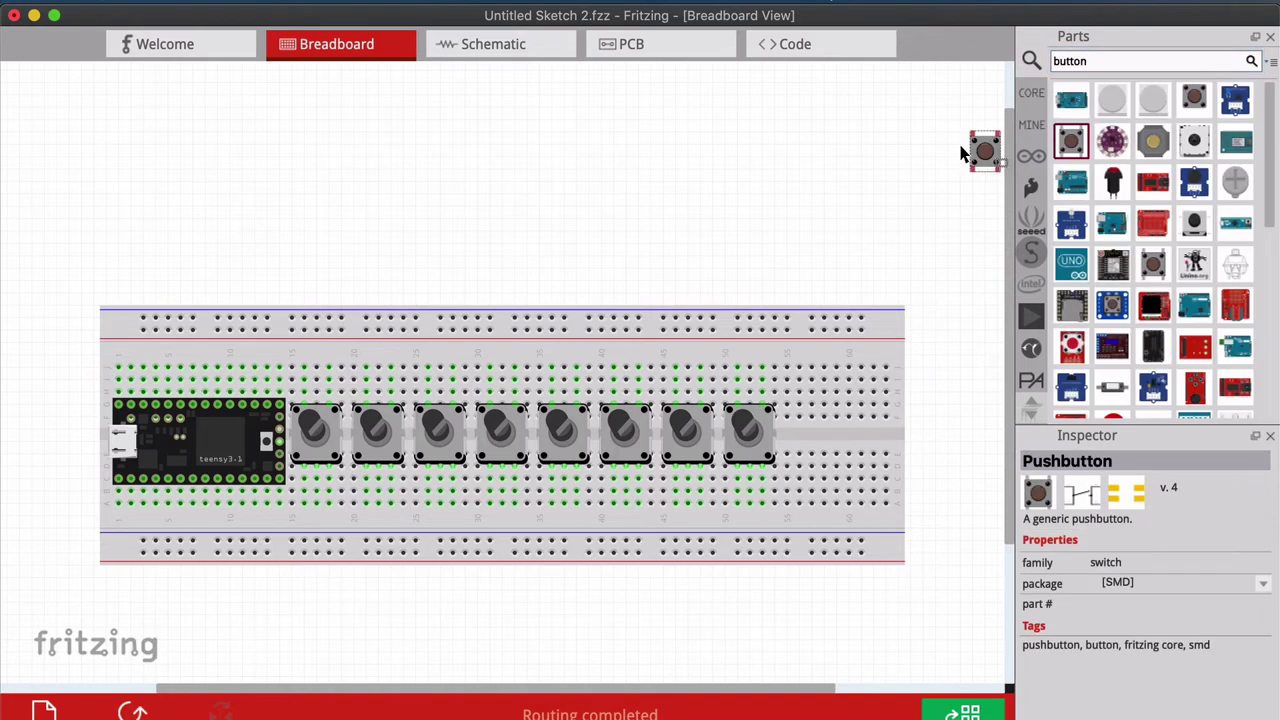
left_click_drag(966, 148, 886, 152)
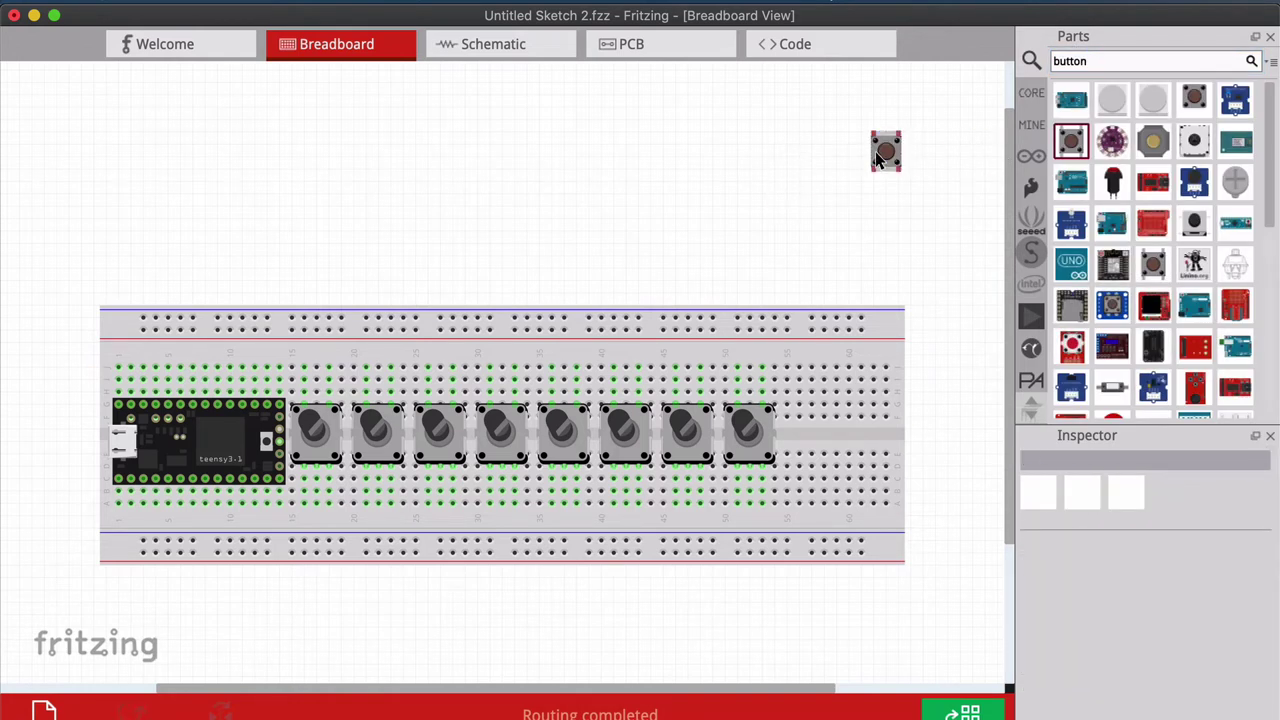
left_click_drag(784, 430, 796, 419)
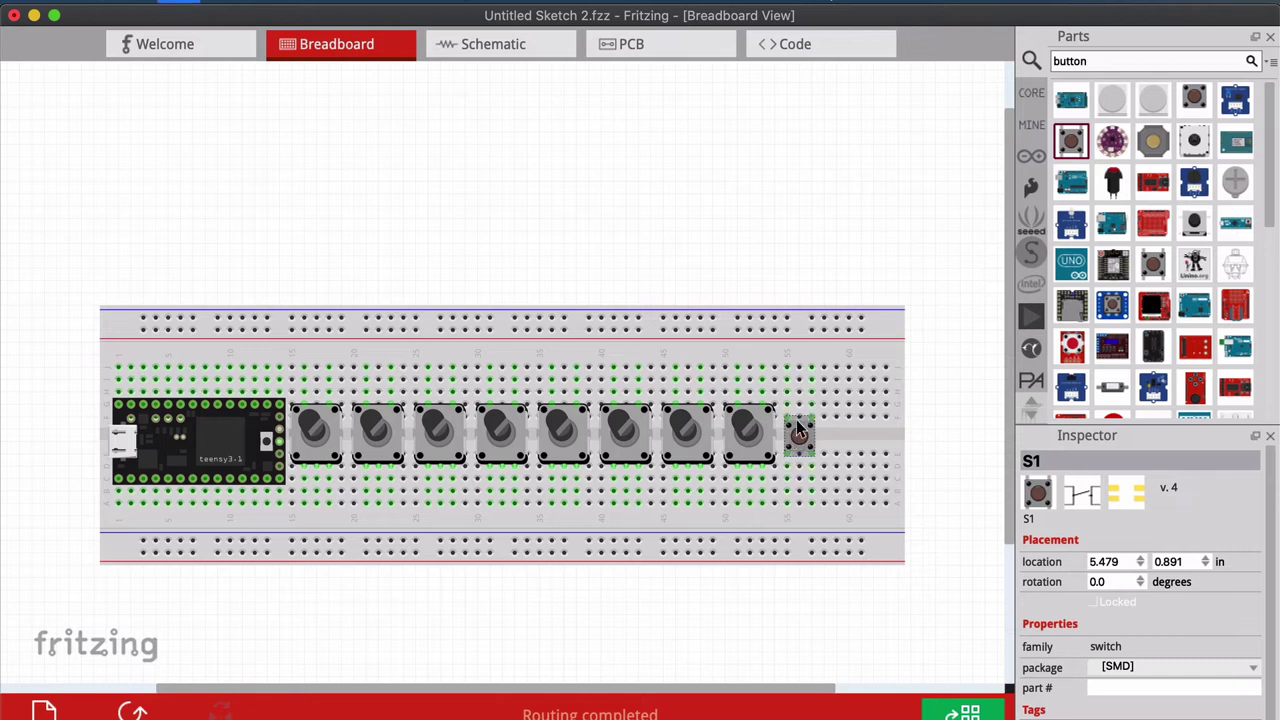
Duplicate the pushbutton twice and seat the copies beside it at 5.779, 0.891 in and 6.079, 0.891 in
key("ctrl+d")
left_click_drag(503, 367, 836, 427)
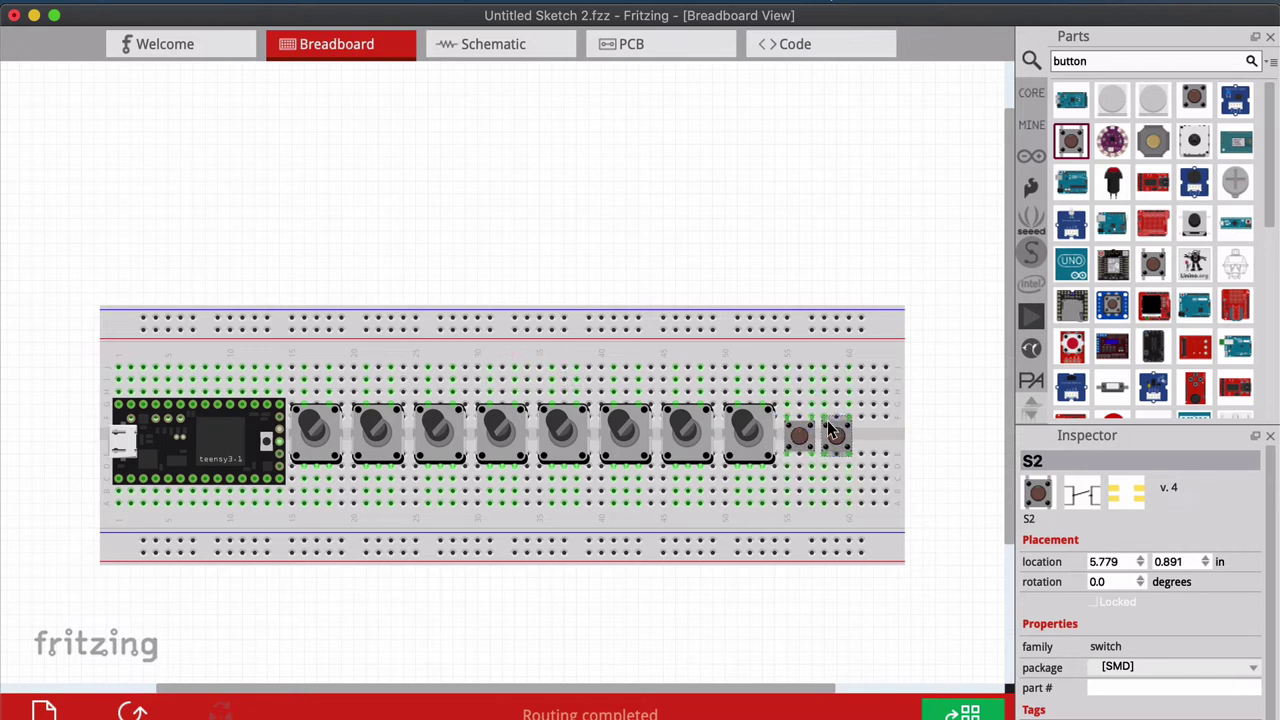
key("ctrl+d")
left_click_drag(503, 367, 868, 428)
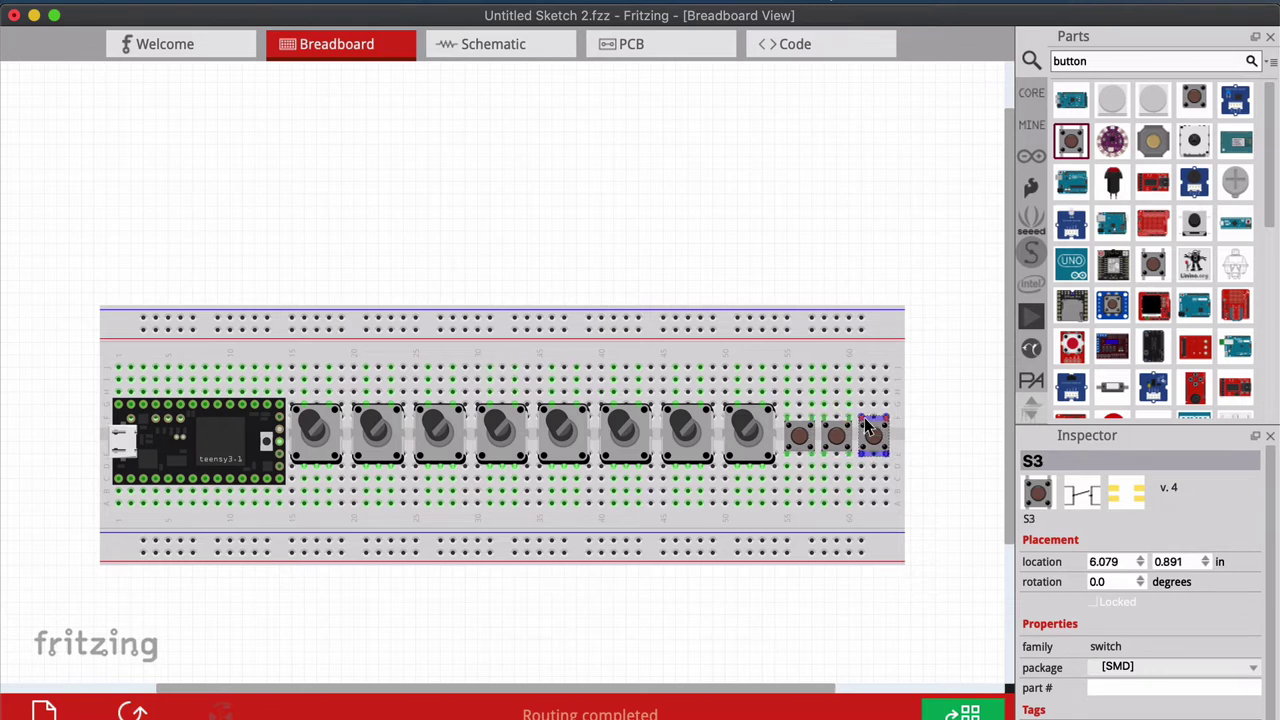
left_click(922, 385)
Try the half+ size and the BB-301 size for the breadboard
scroll(816, 300, "up", 1, "ctrl")
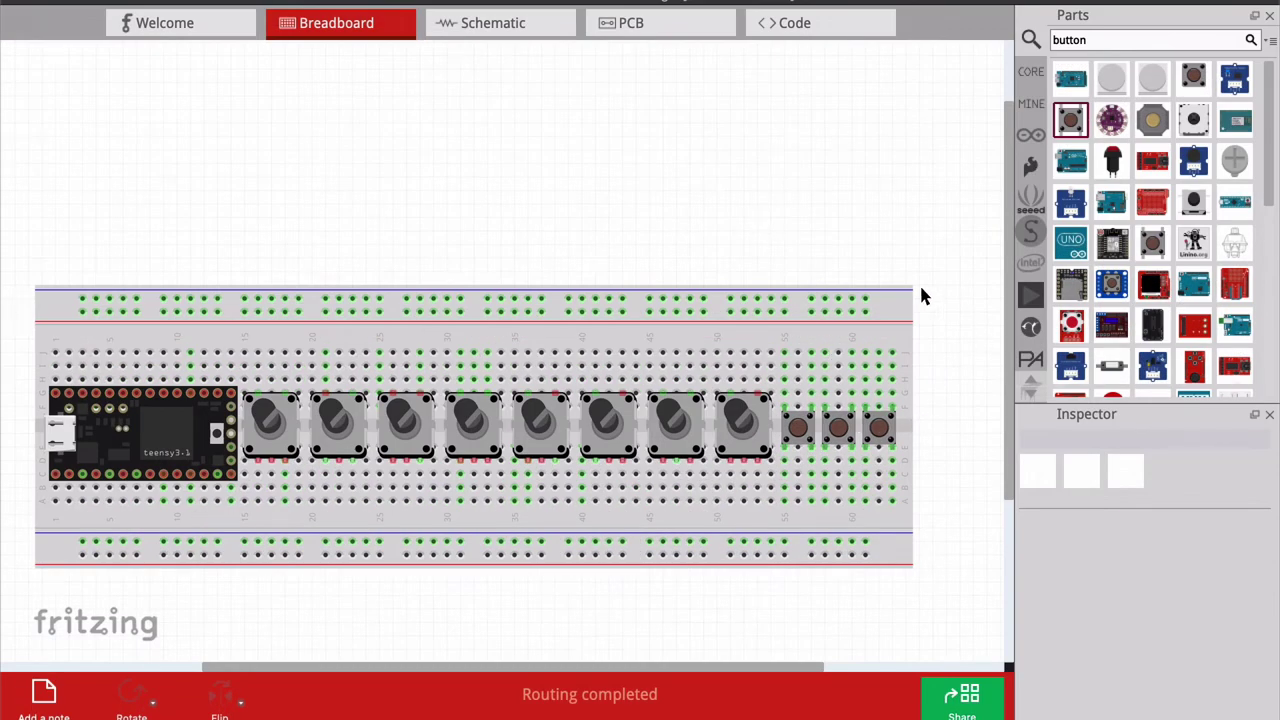
left_click(880, 340)
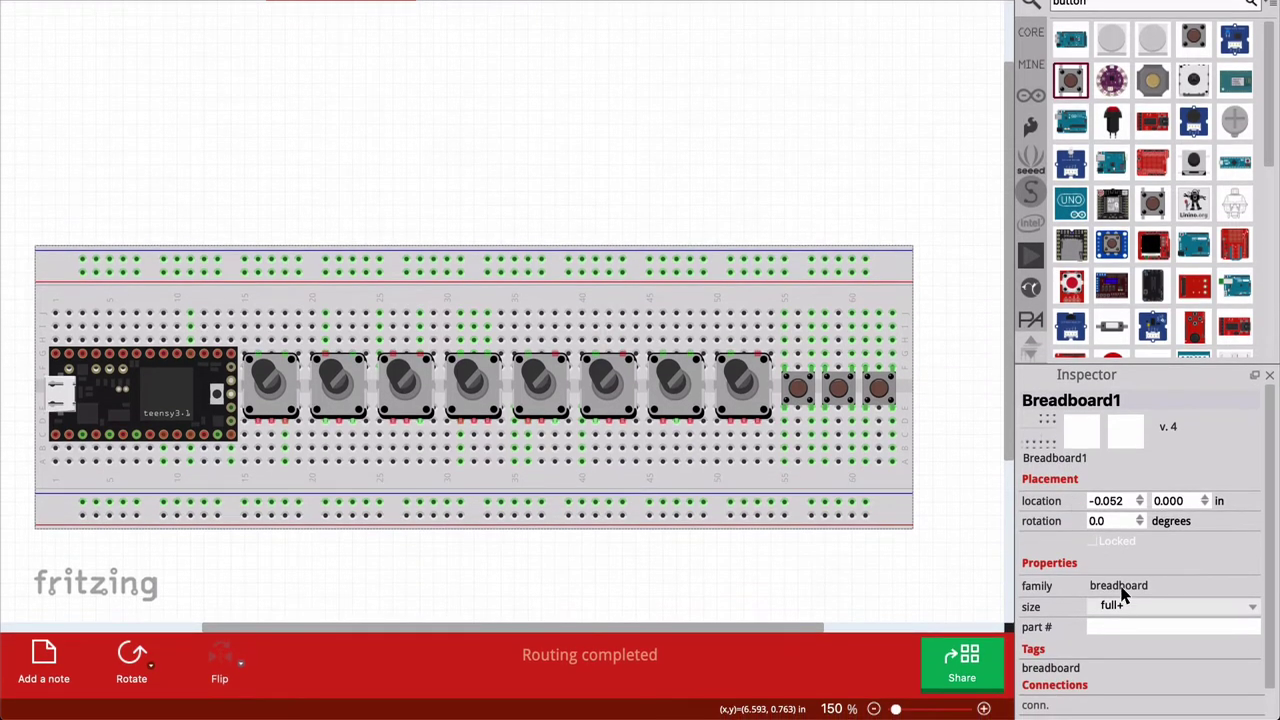
left_click(1122, 645)
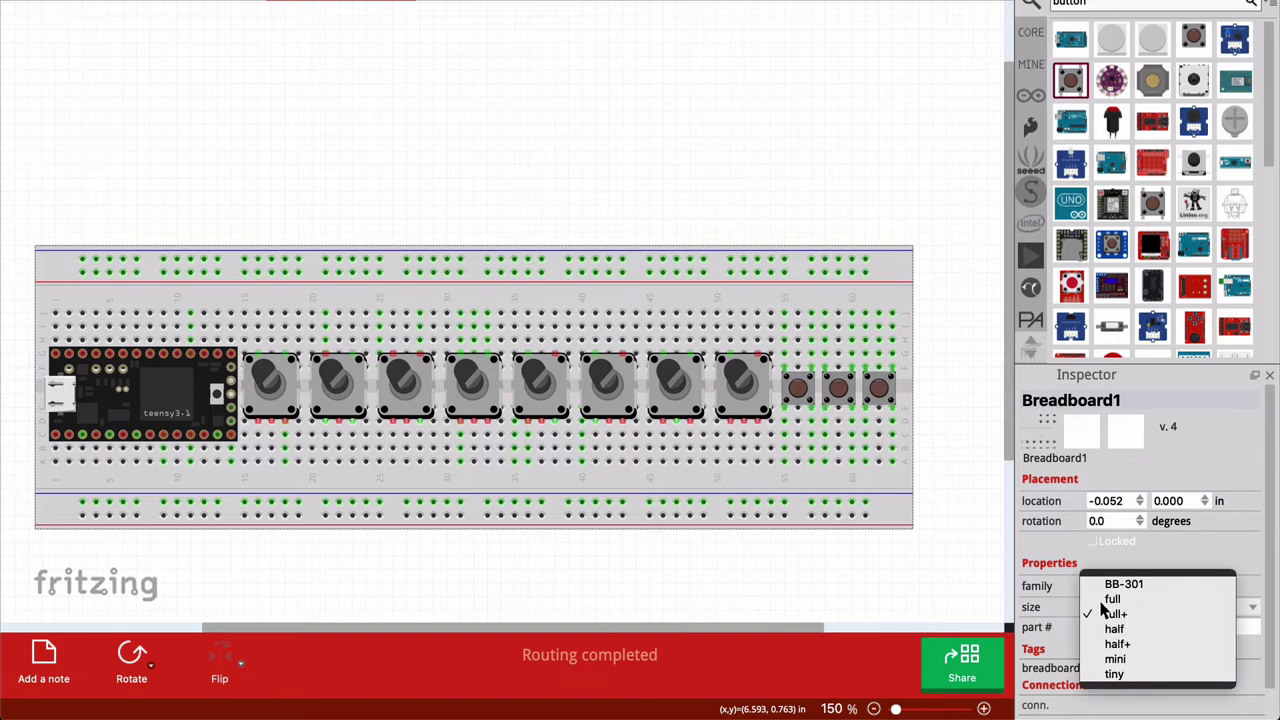
left_click(1116, 643)
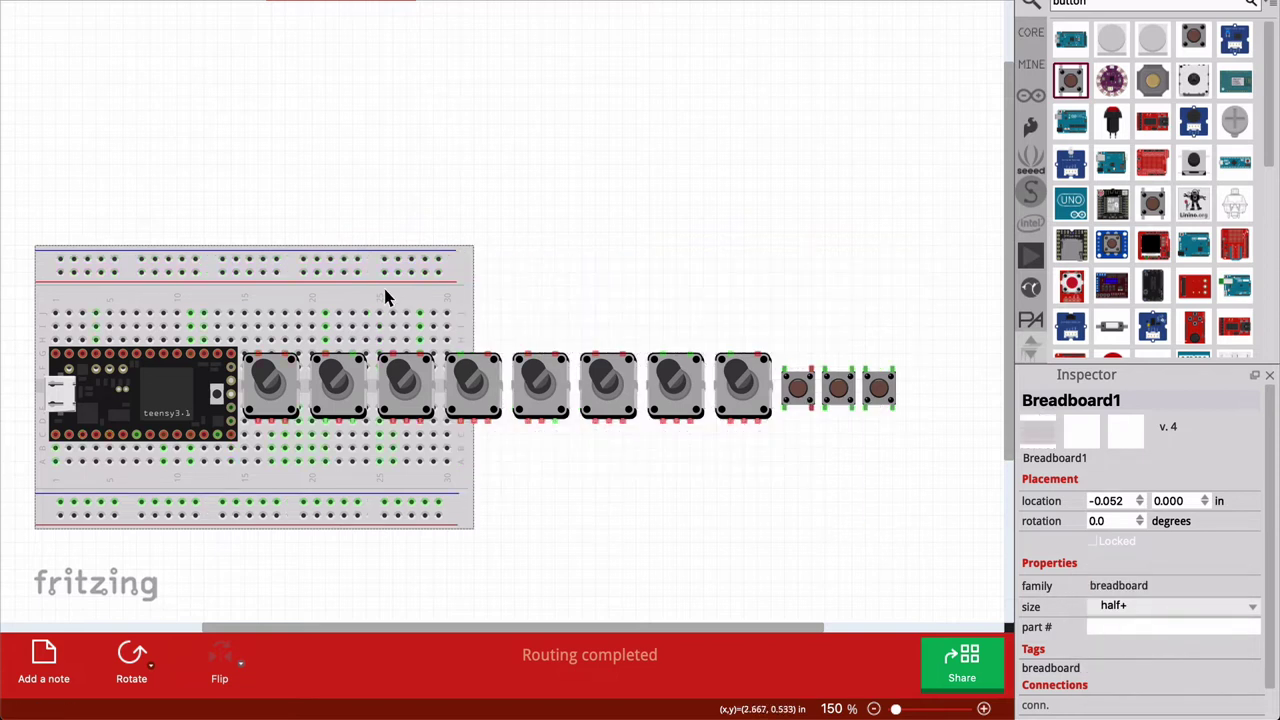
left_click(1115, 604)
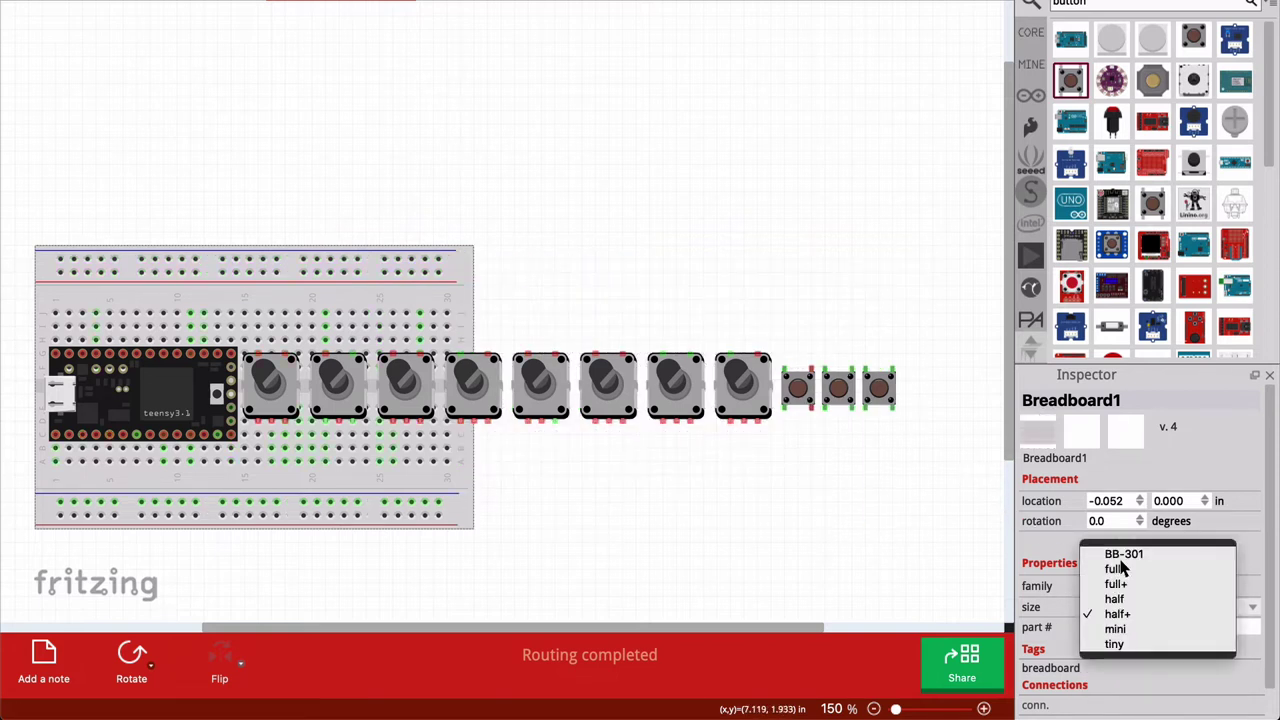
left_click(1122, 553)
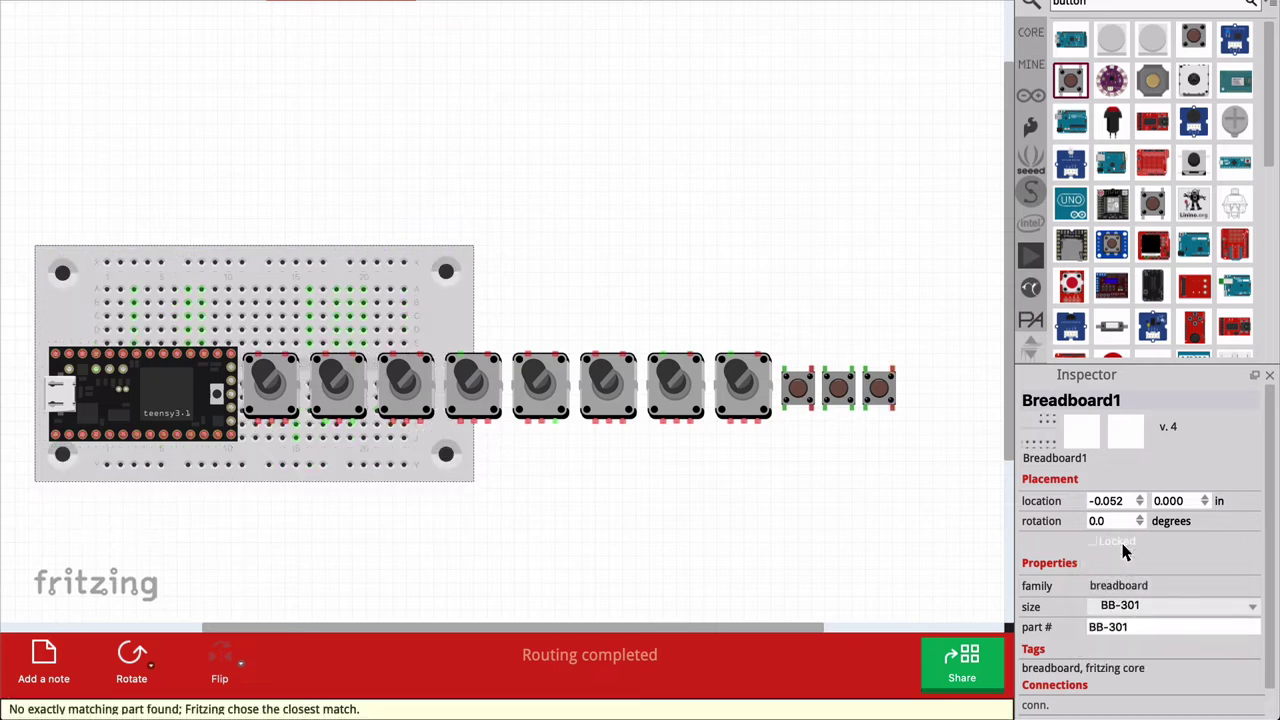
Set the breadboard size to full+ and reseat the Teensy at its end across the centre gap
left_click(1133, 605)
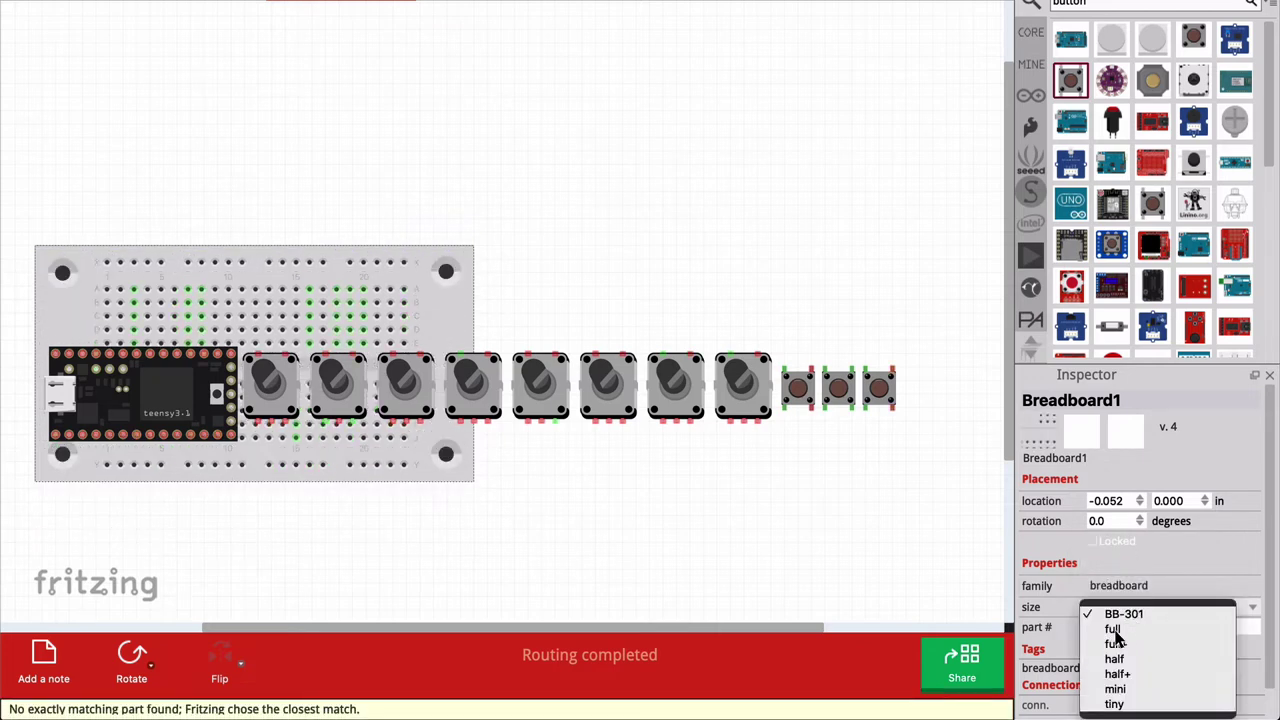
left_click(1115, 641)
left_click(150, 376)
left_click_drag(157, 370, 158, 383)
Reseat the eight rotary encoders and the three pushbuttons so that their pins connect to the full+ breadboard
left_click(270, 372)
left_click_drag(270, 372, 468, 366)
left_click_drag(548, 365, 603, 385)
left_click(675, 378)
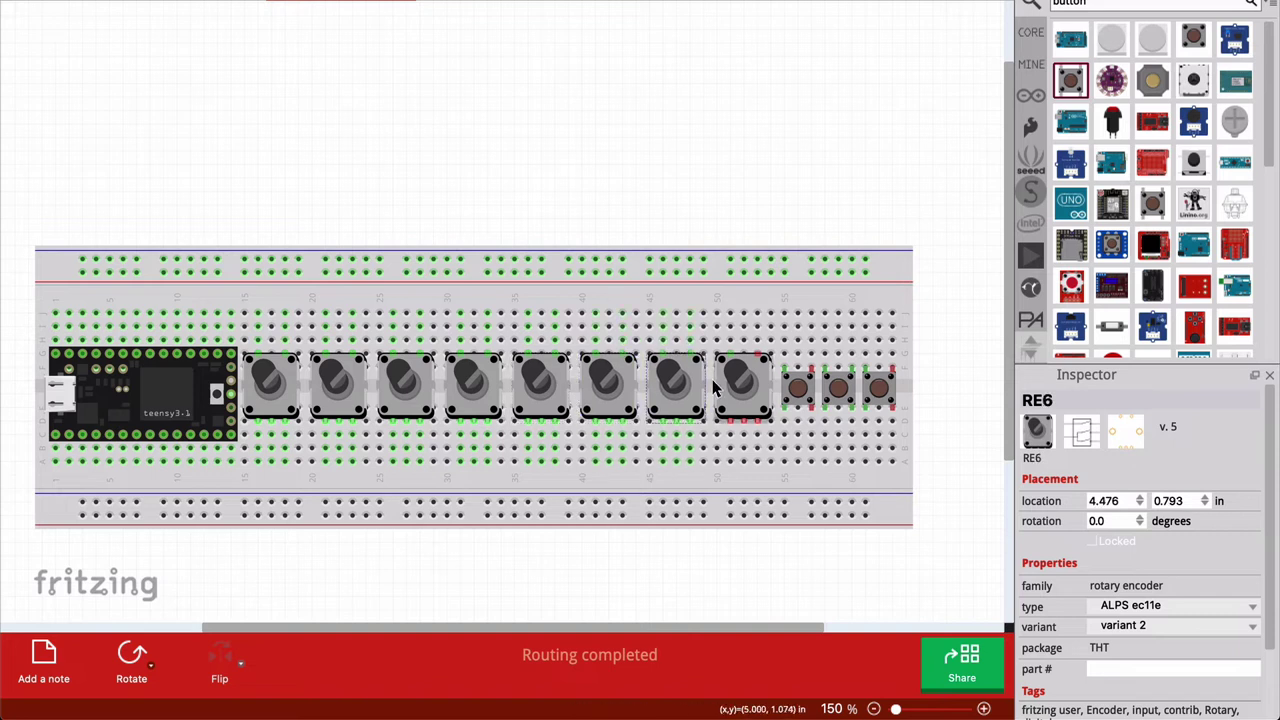
left_click(740, 378)
left_click(797, 388)
left_click(838, 388)
left_click(878, 388)
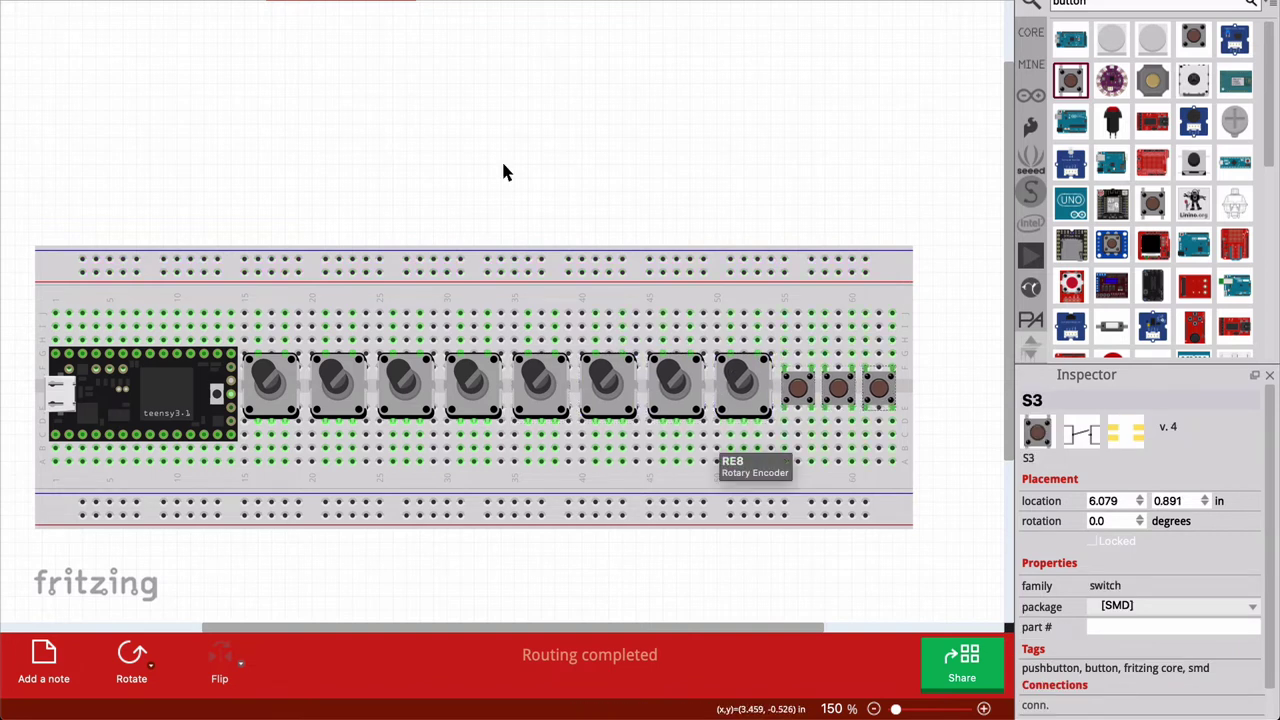
scroll(460, 91, "down", 2)
scroll(460, 91, "left", 2)
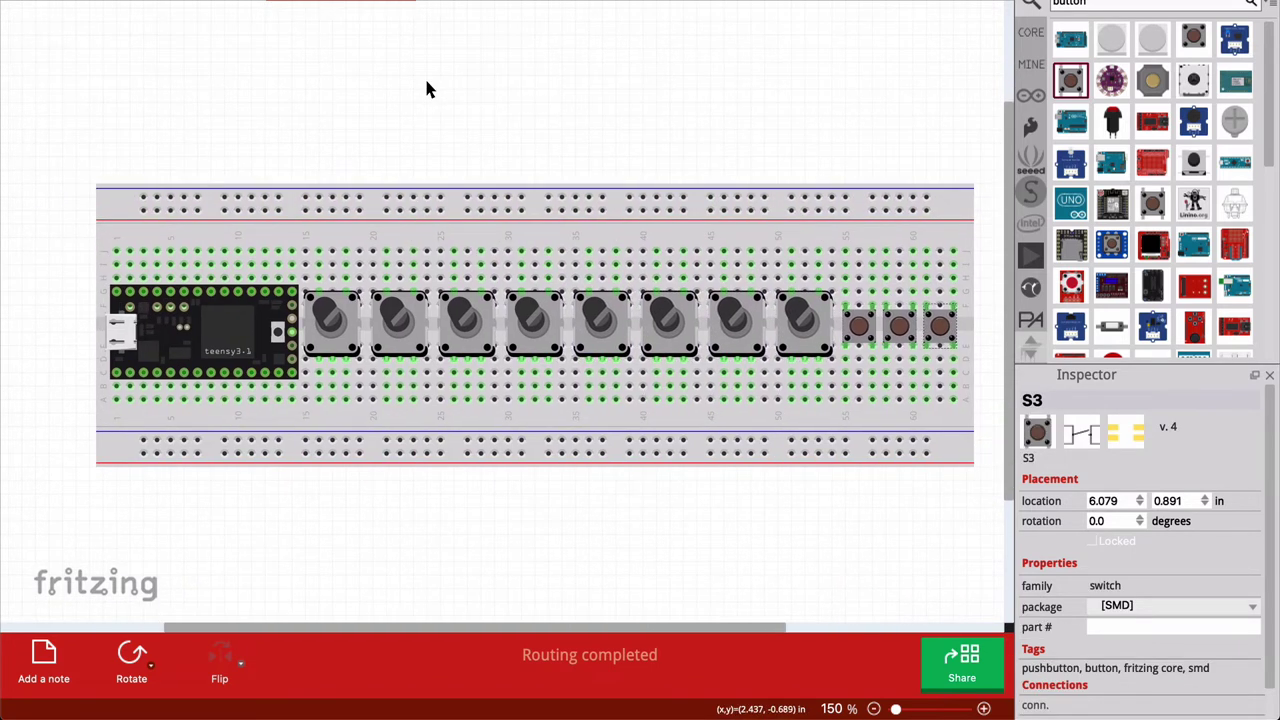
scroll(426, 90, "down", 1)
scroll(426, 90, "right", 1)
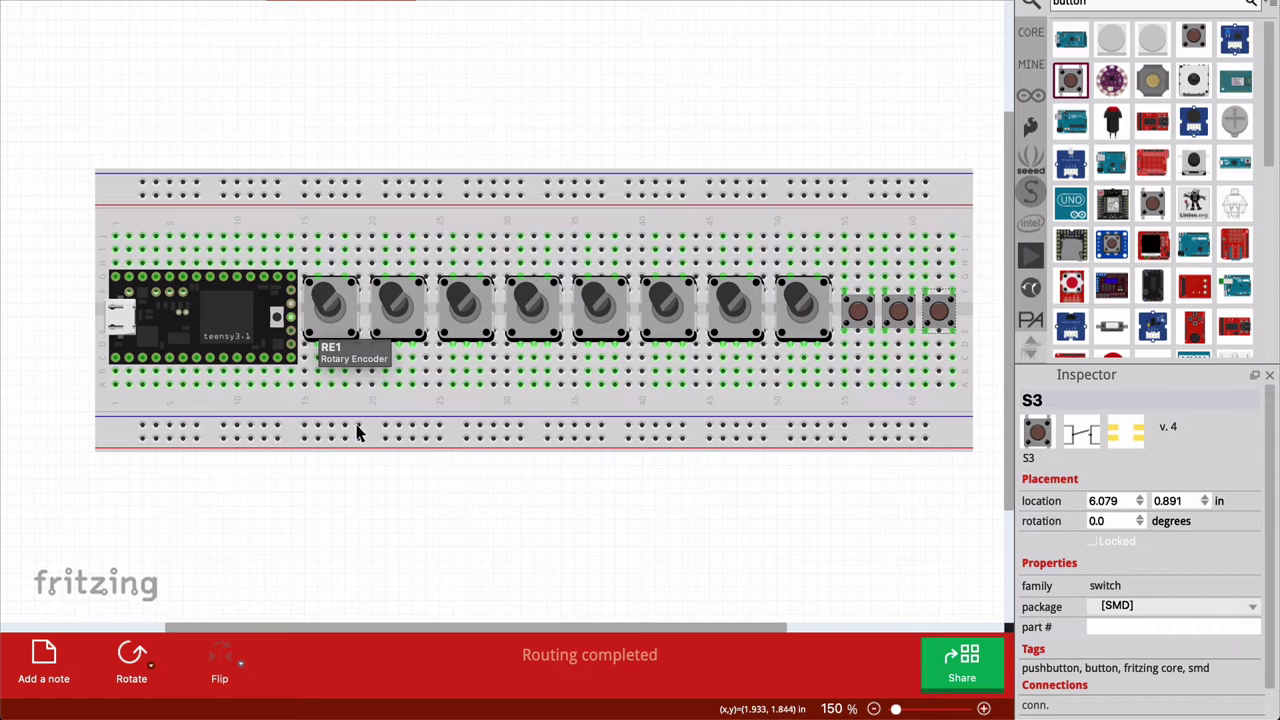
key("super+Tab")
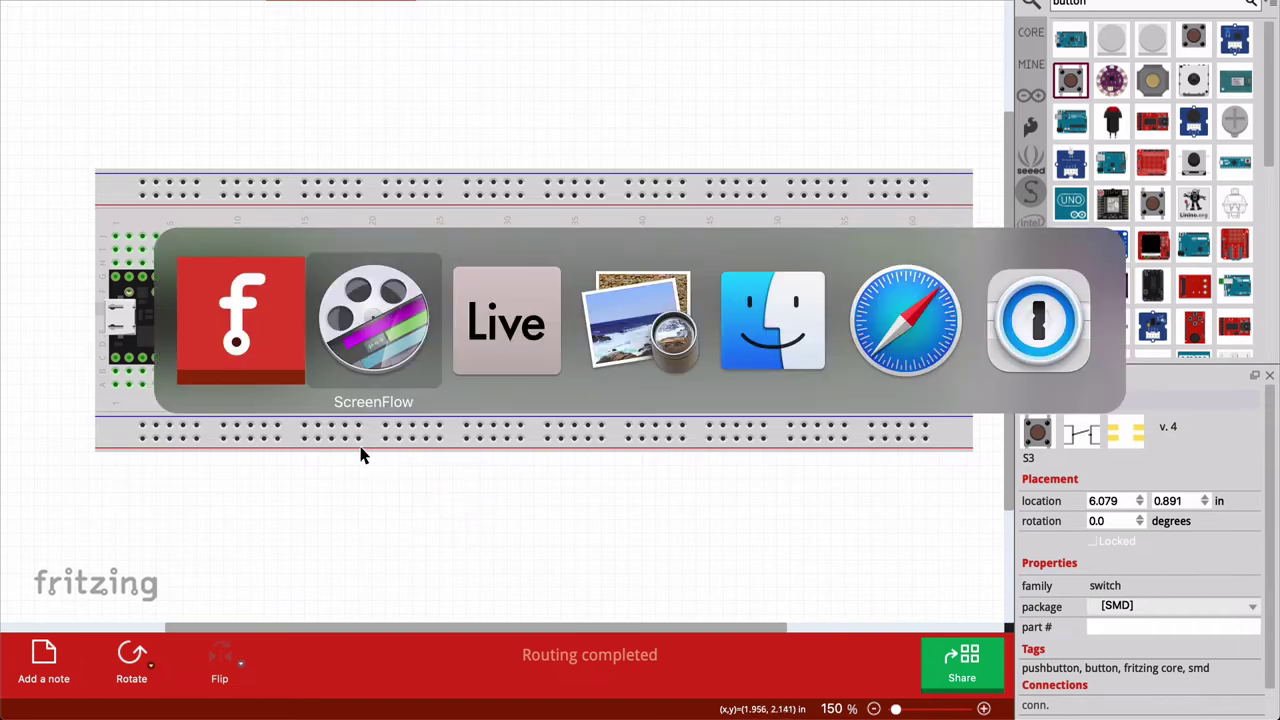
key("super+Tab")
key("super+Tab")
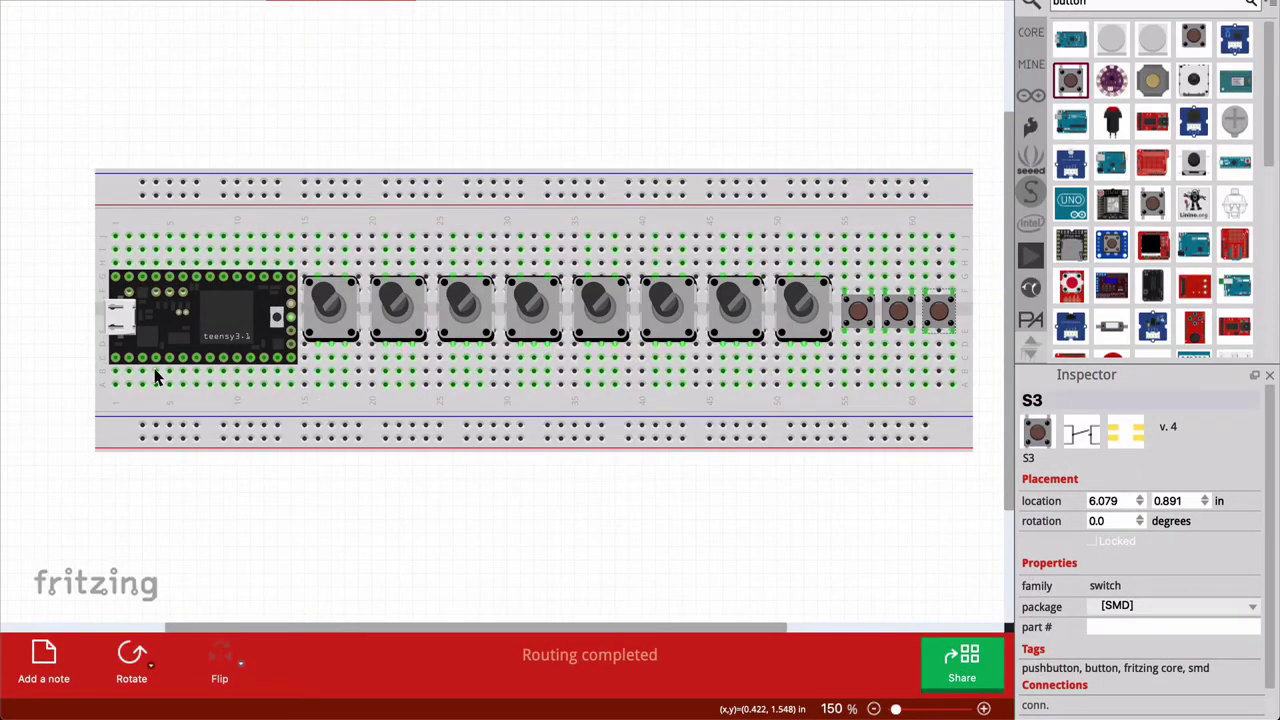
Wire the two outer lower pins of all eight encoders to Teensy pins with blue wires, bent at right angles around the breadboard
left_click_drag(153, 380, 314, 384)
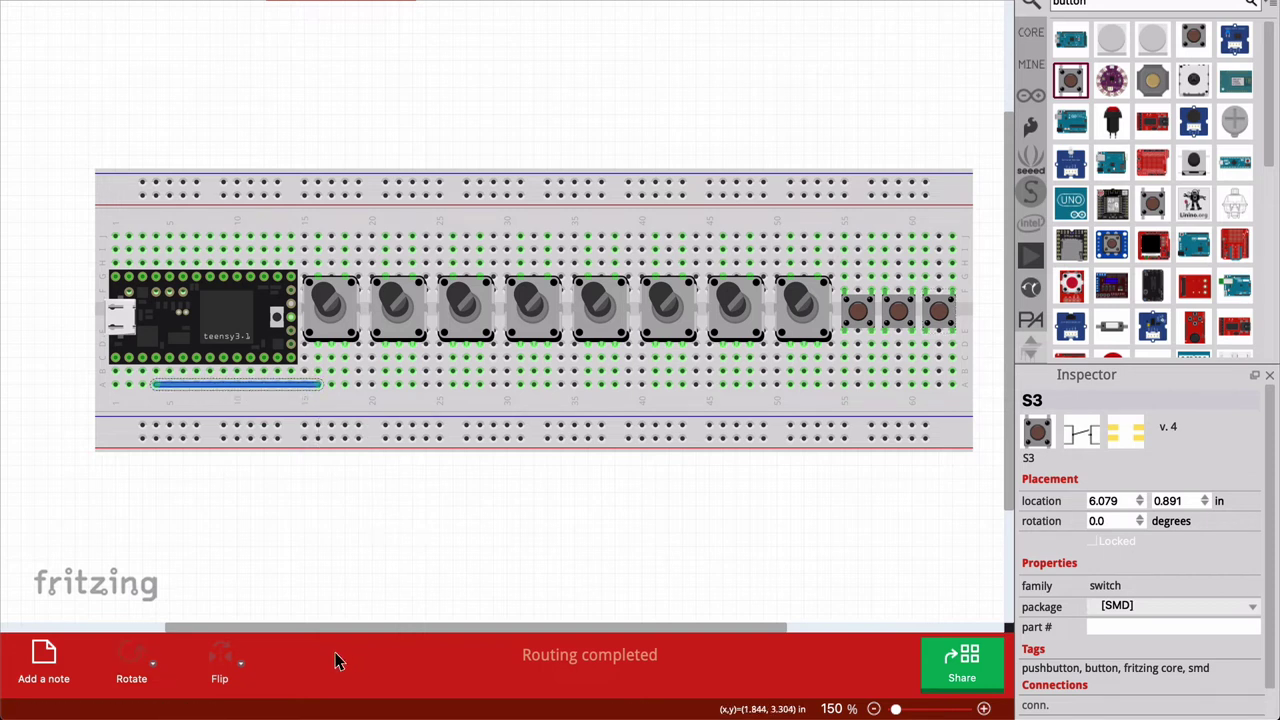
left_click(310, 548)
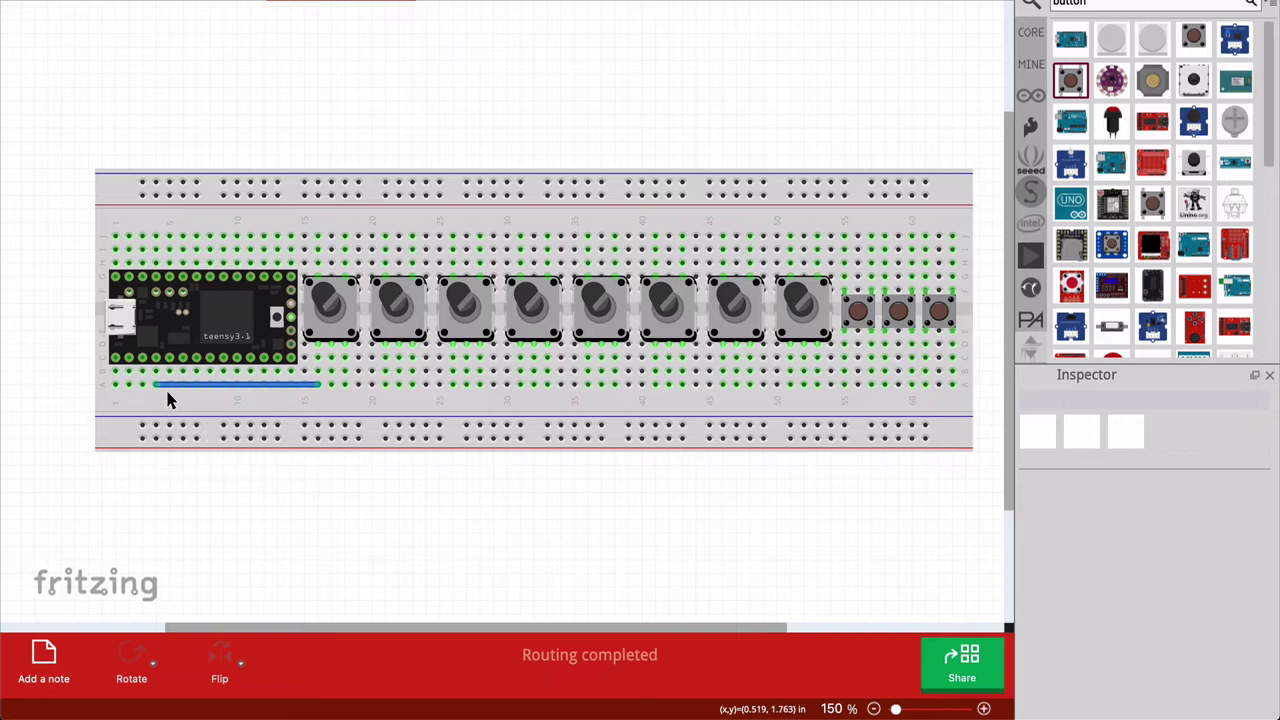
left_click_drag(174, 376, 311, 467)
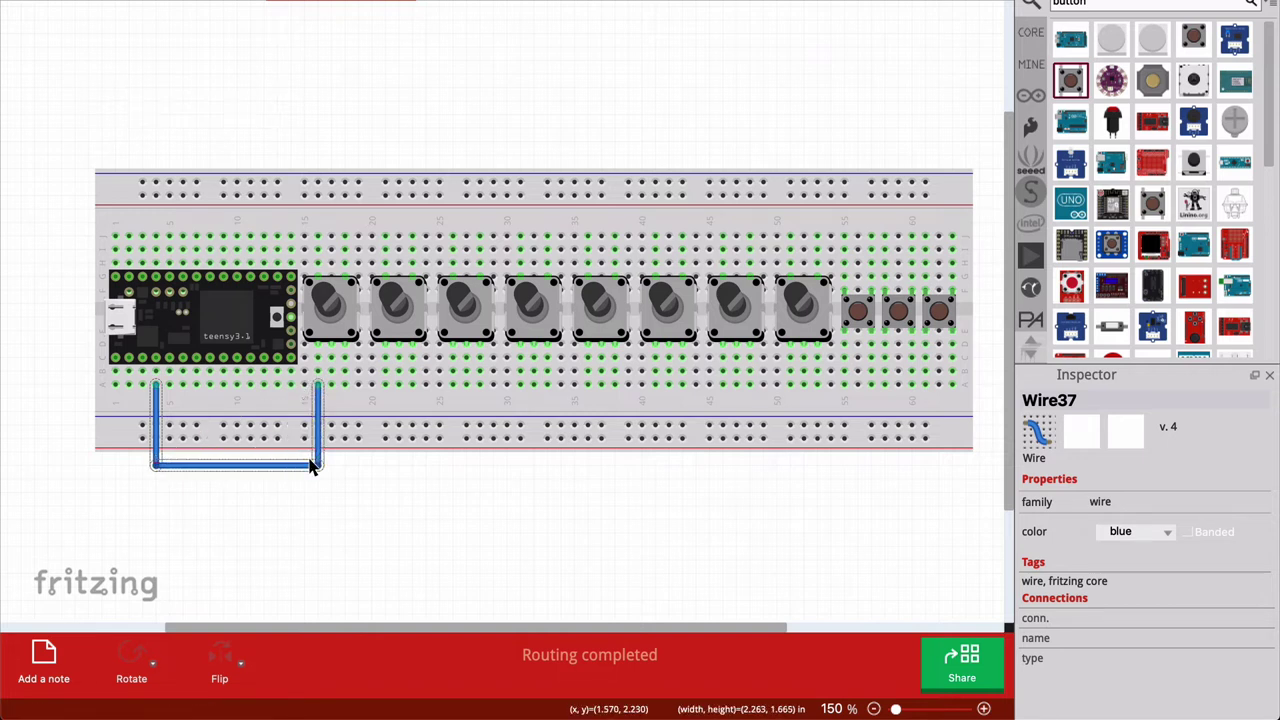
left_click(287, 510)
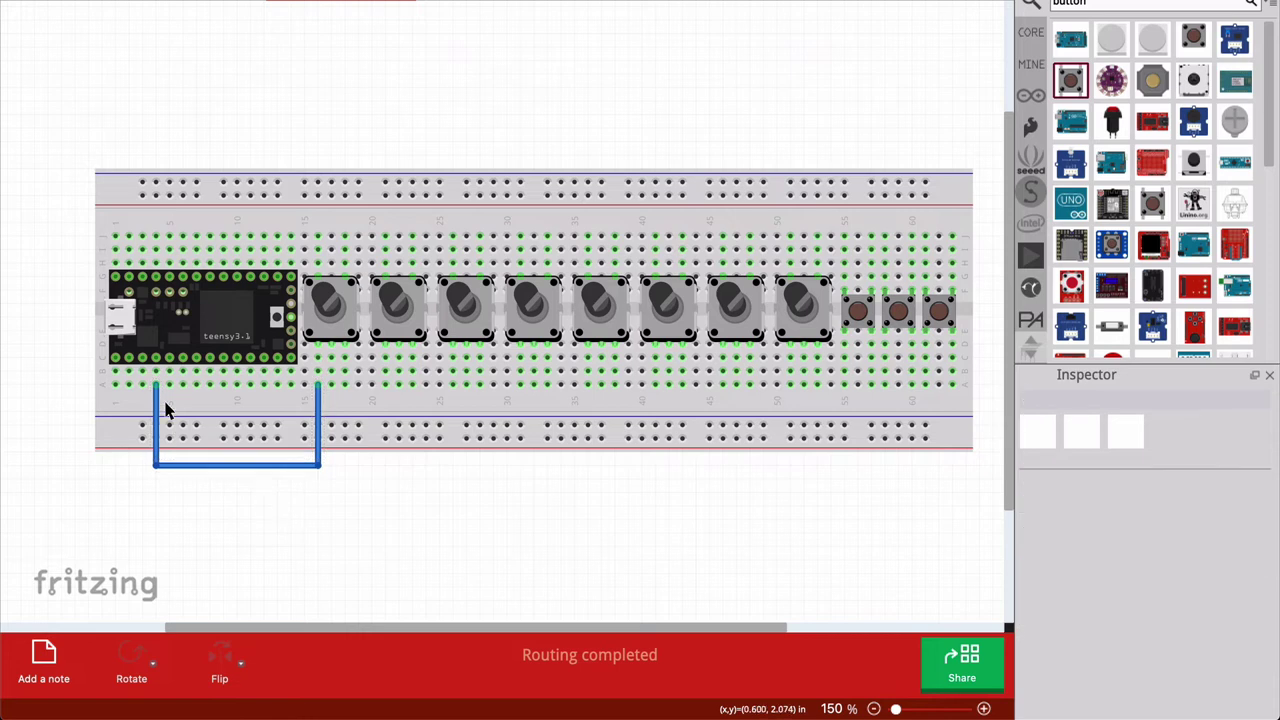
left_click_drag(165, 381, 443, 480)
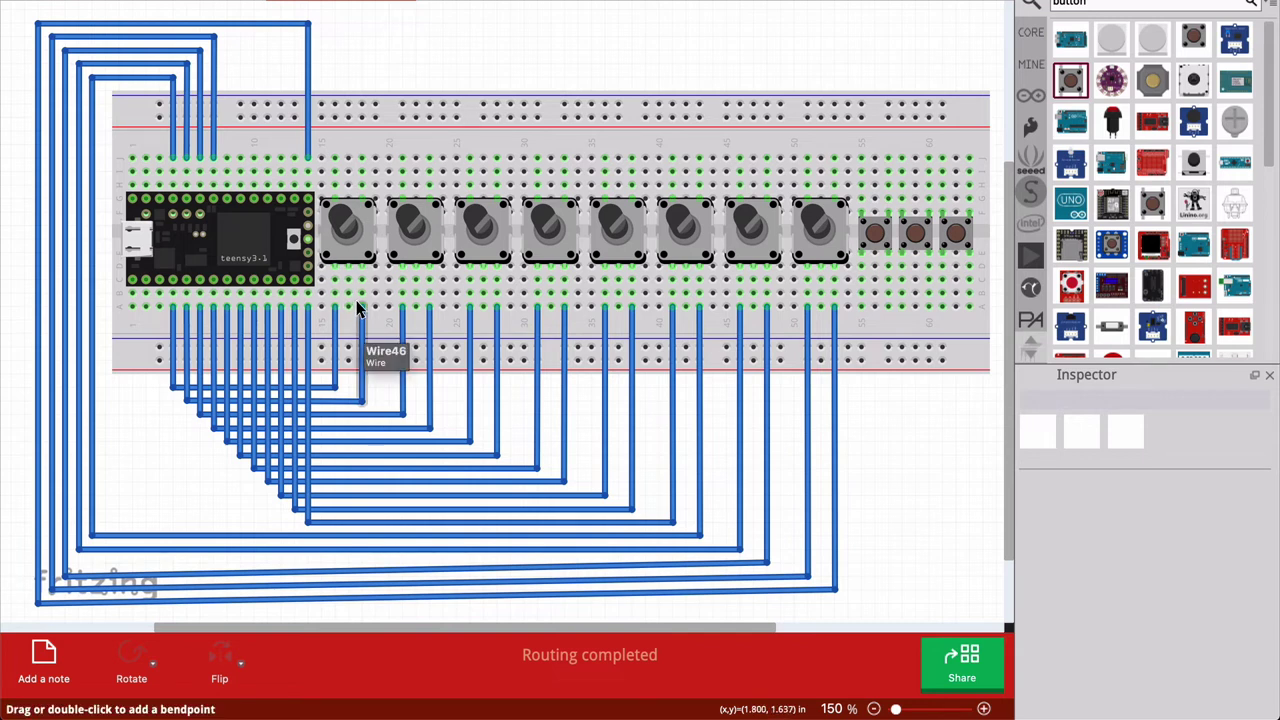
Connect the middle lower pin of each encoder to the ground rail below with a short black wire
left_click_drag(343, 300, 348, 348)
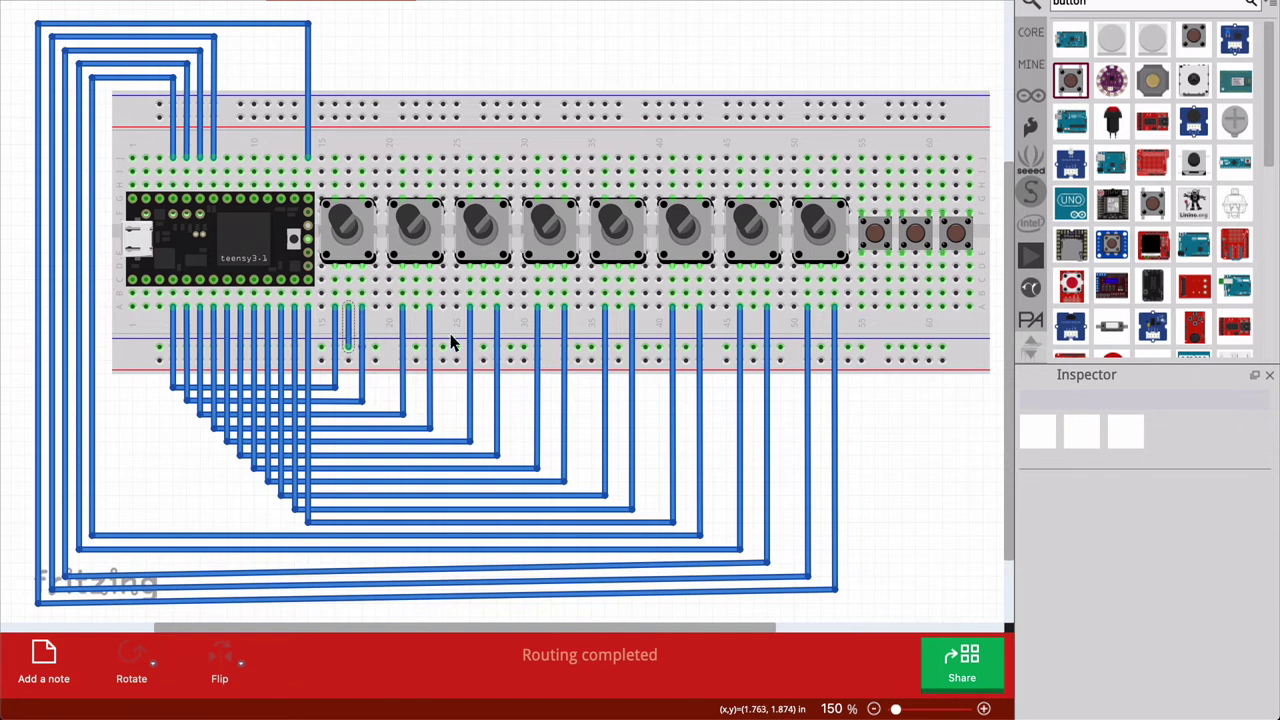
right_click(342, 318)
mouse_move(380, 356)
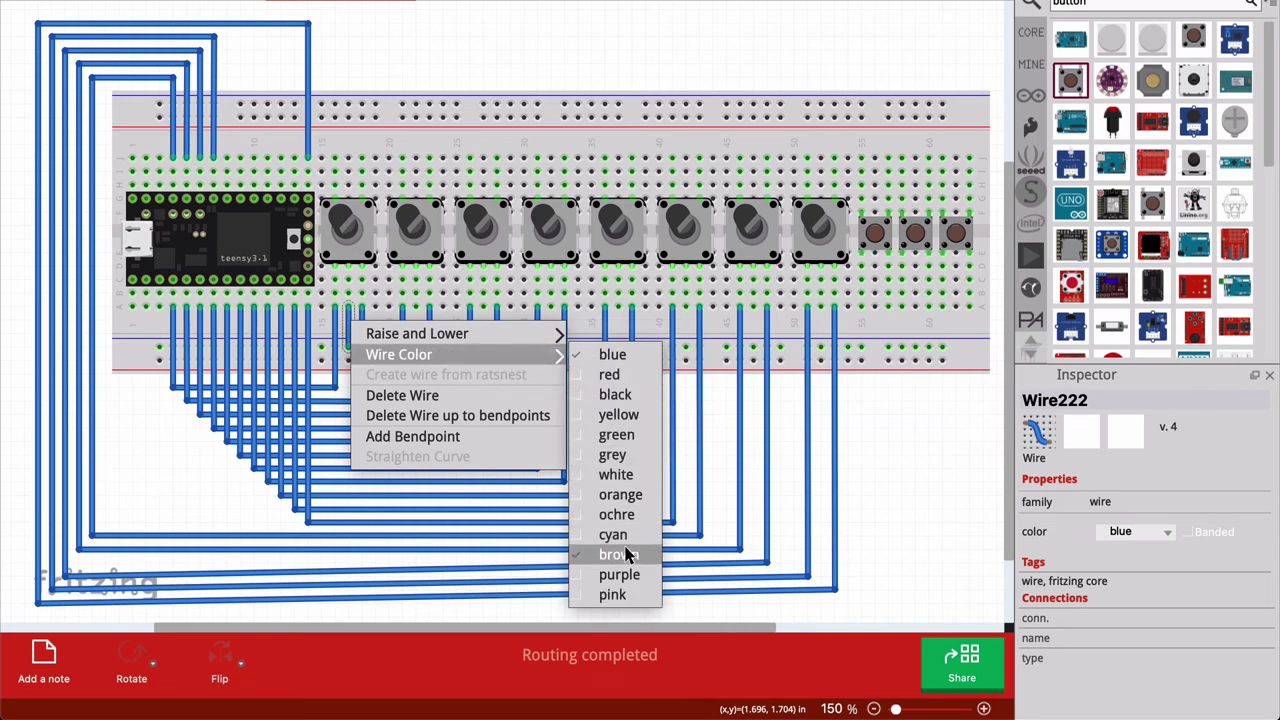
left_click(610, 394)
left_click(485, 334)
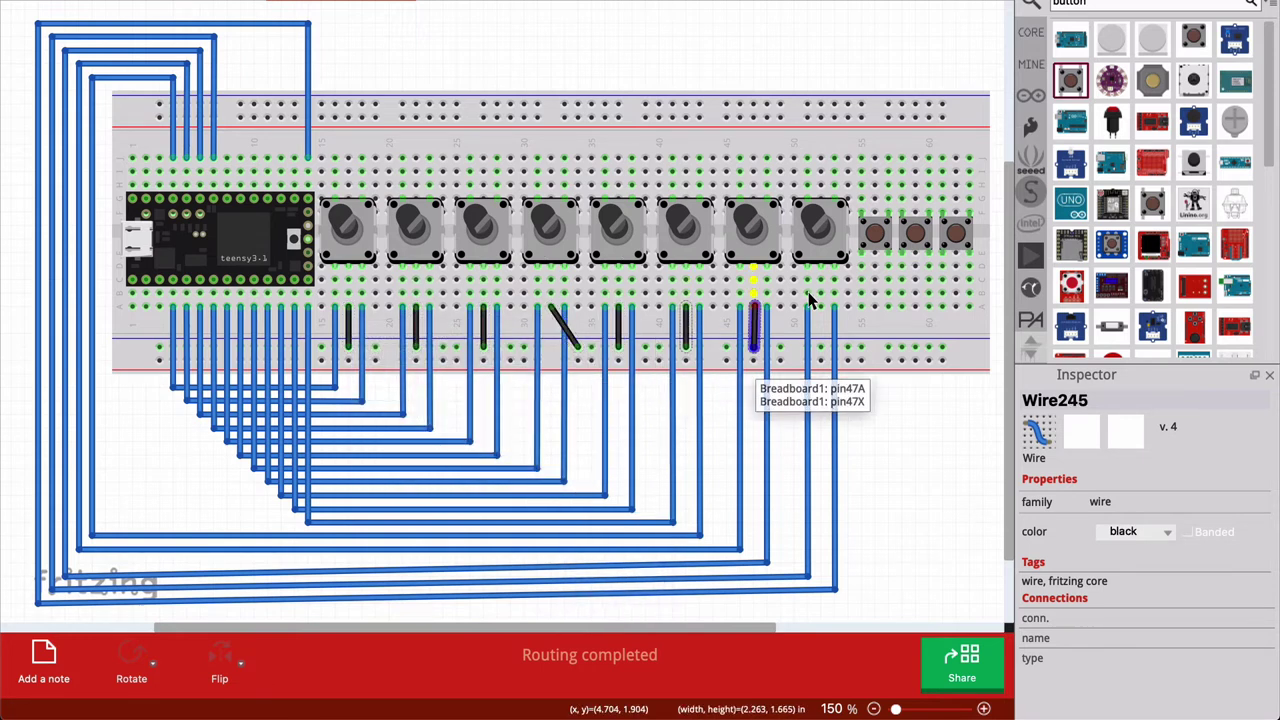
Send the slanted black ground wire below the fourth encoder backward and to the back of its layer
left_click(557, 316)
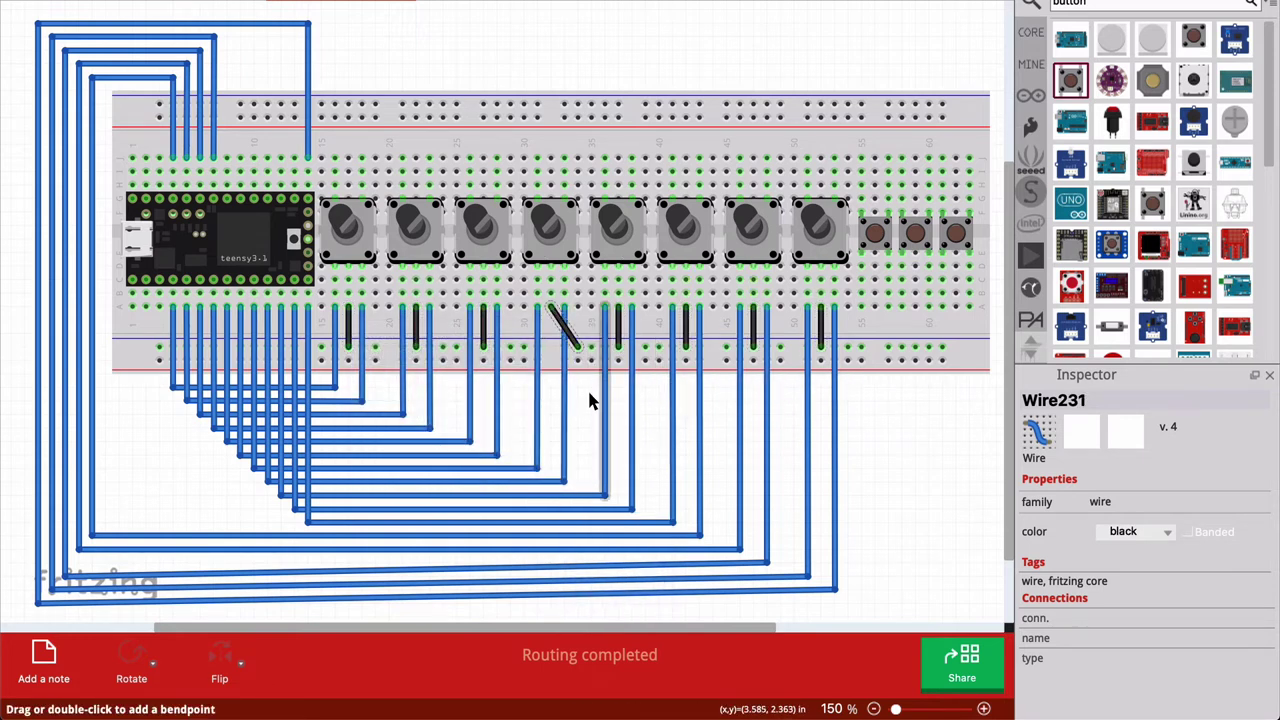
right_click(553, 312)
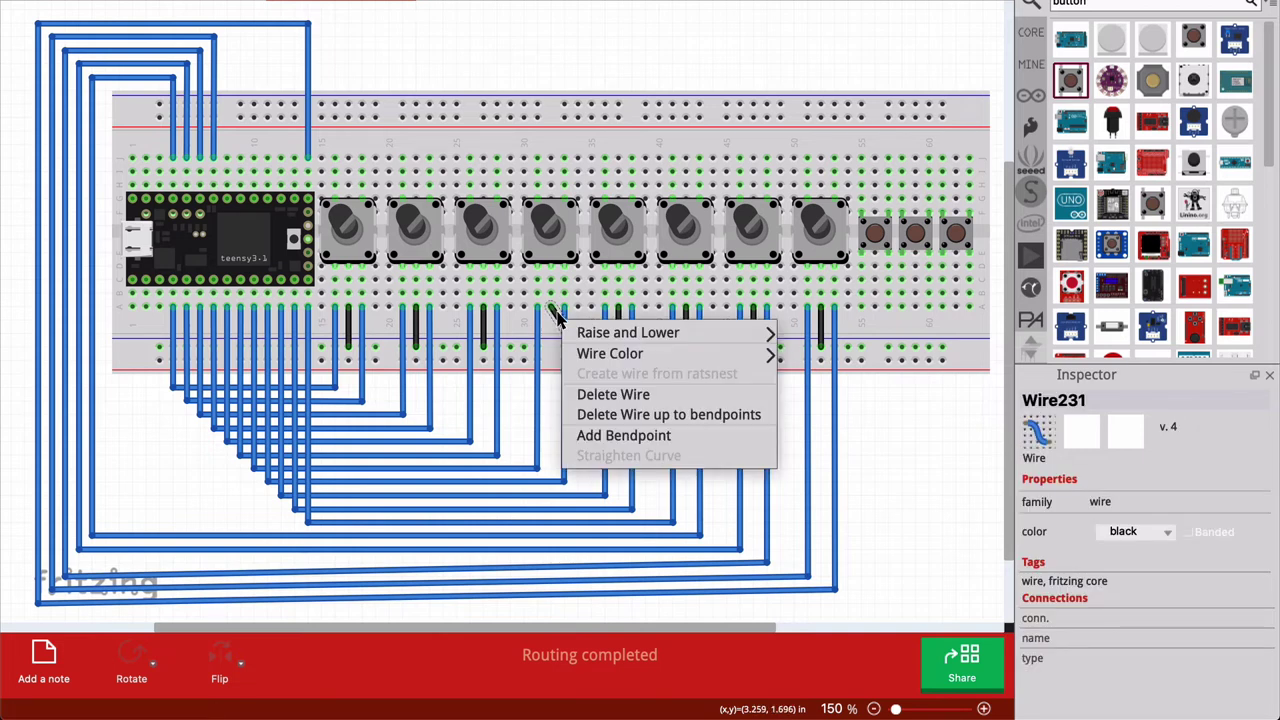
mouse_move(638, 333)
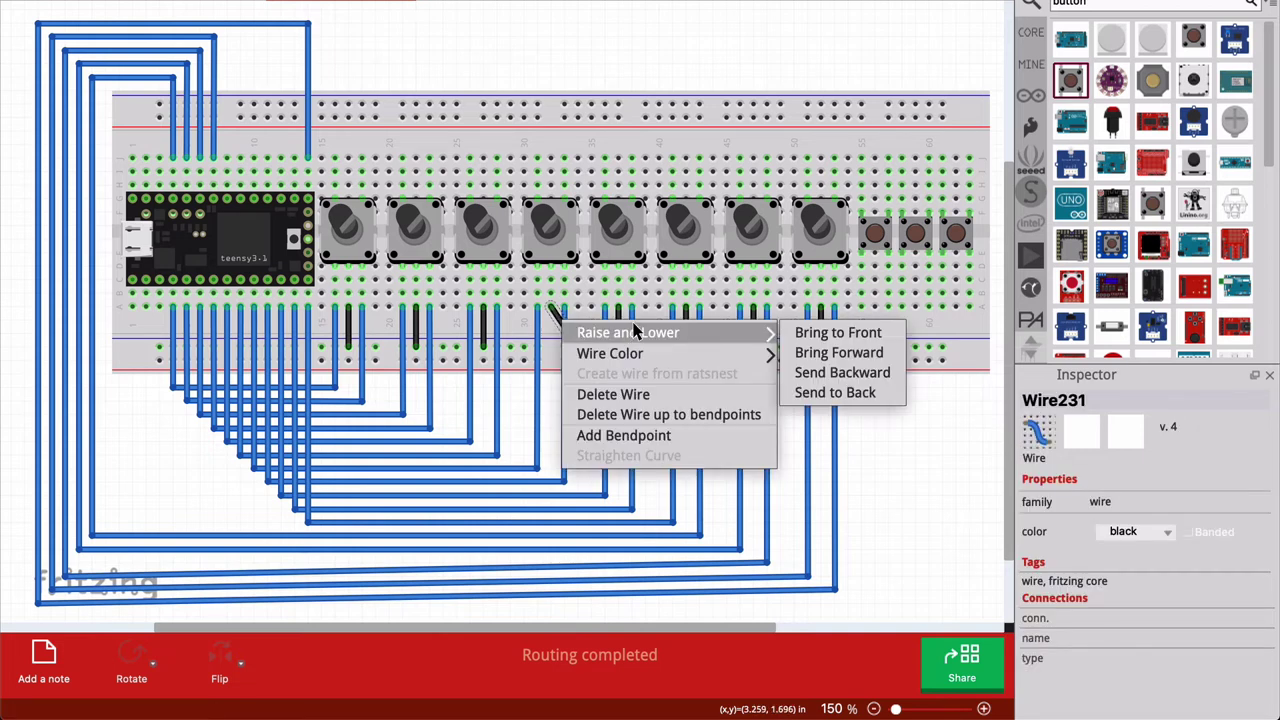
left_click(848, 370)
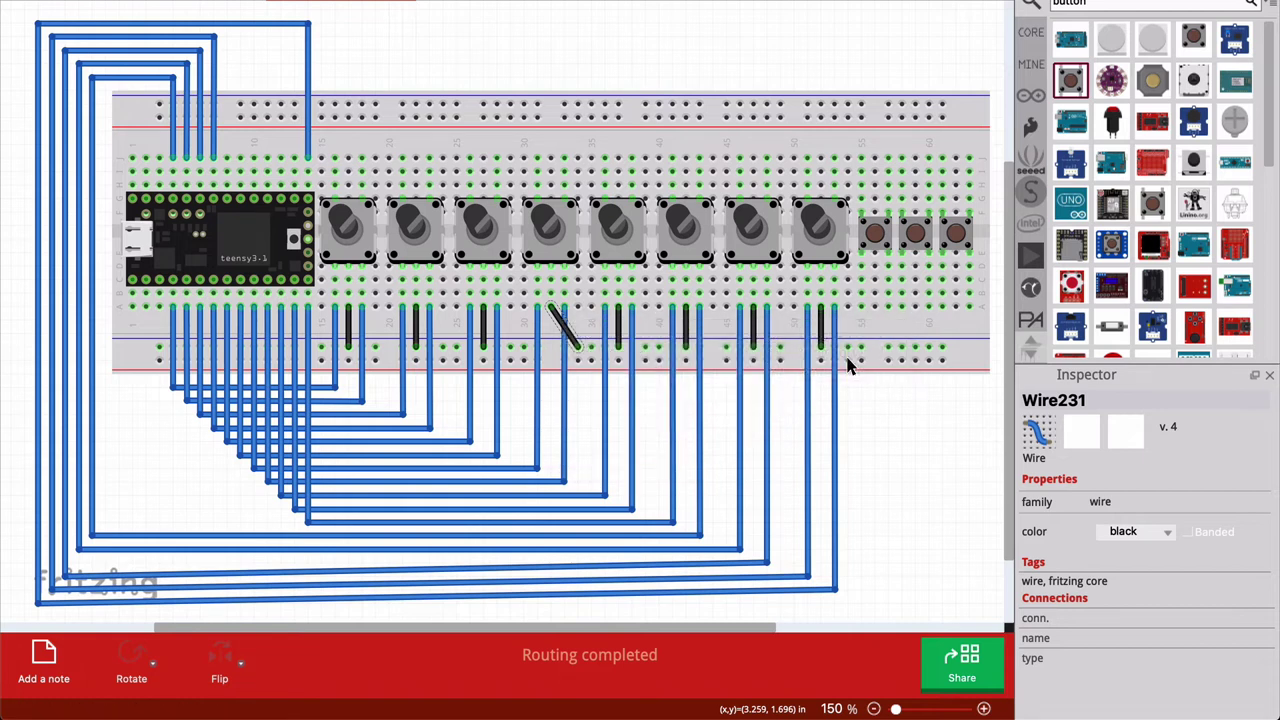
left_click(594, 400)
left_click(553, 312)
right_click(553, 312)
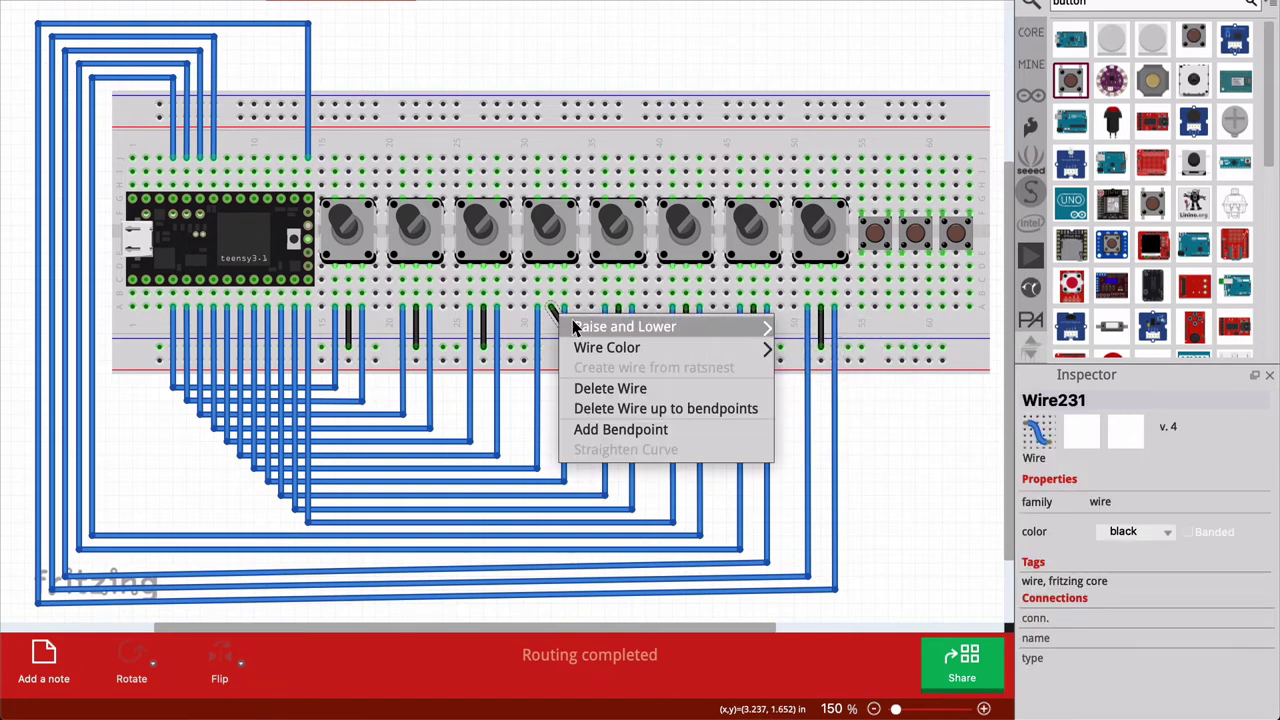
mouse_move(625, 327)
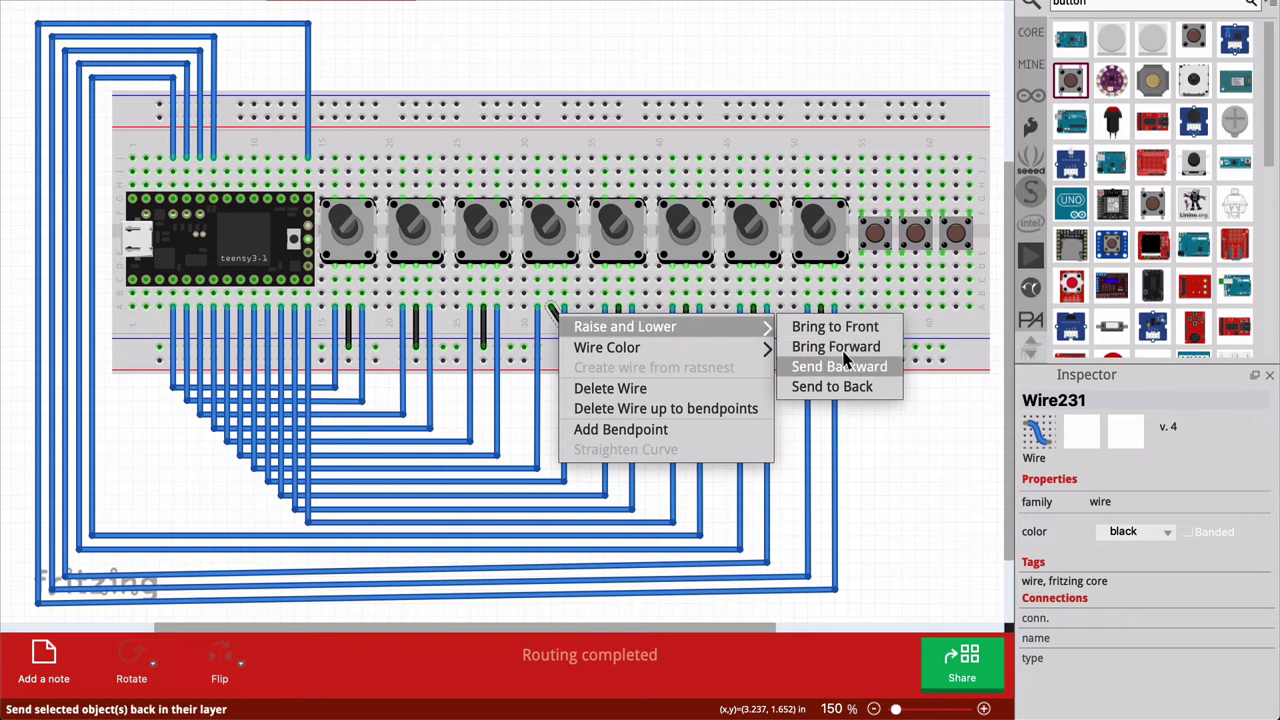
left_click(835, 385)
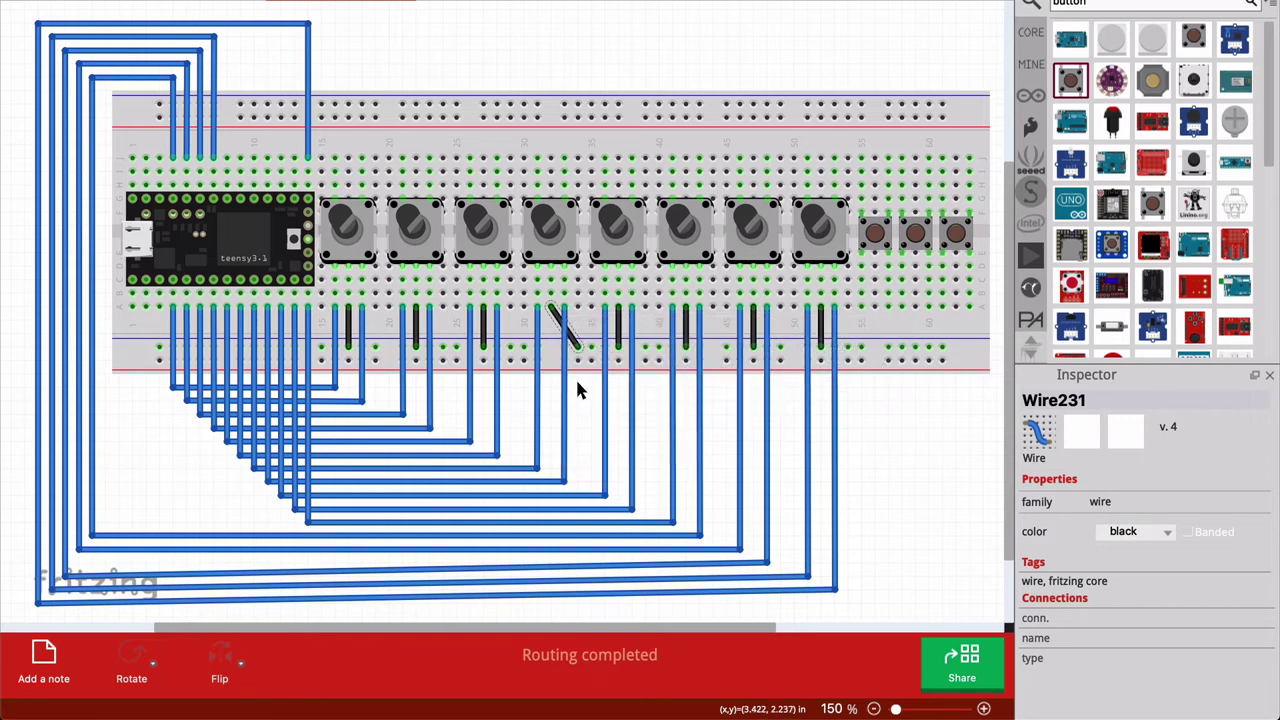
left_click(915, 452)
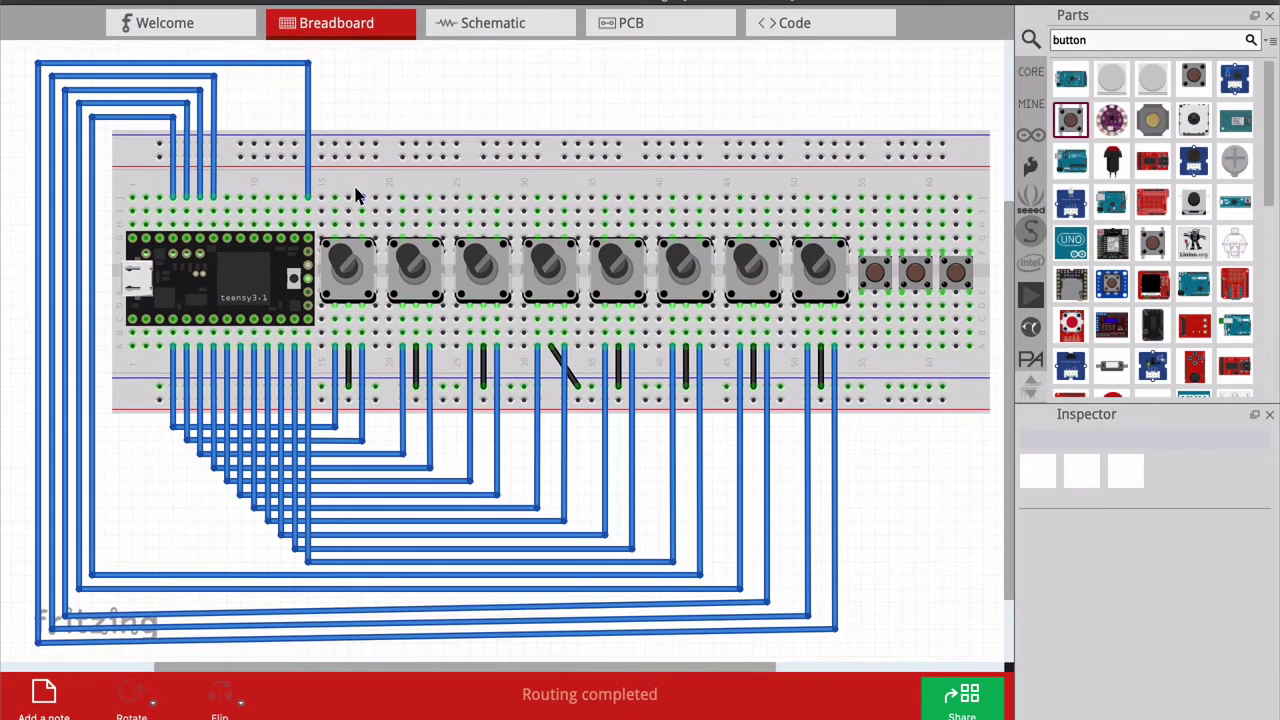
Connect one upper pin of each of the eight encoders to the ground rail above with black wires
left_click_drag(361, 196, 370, 140)
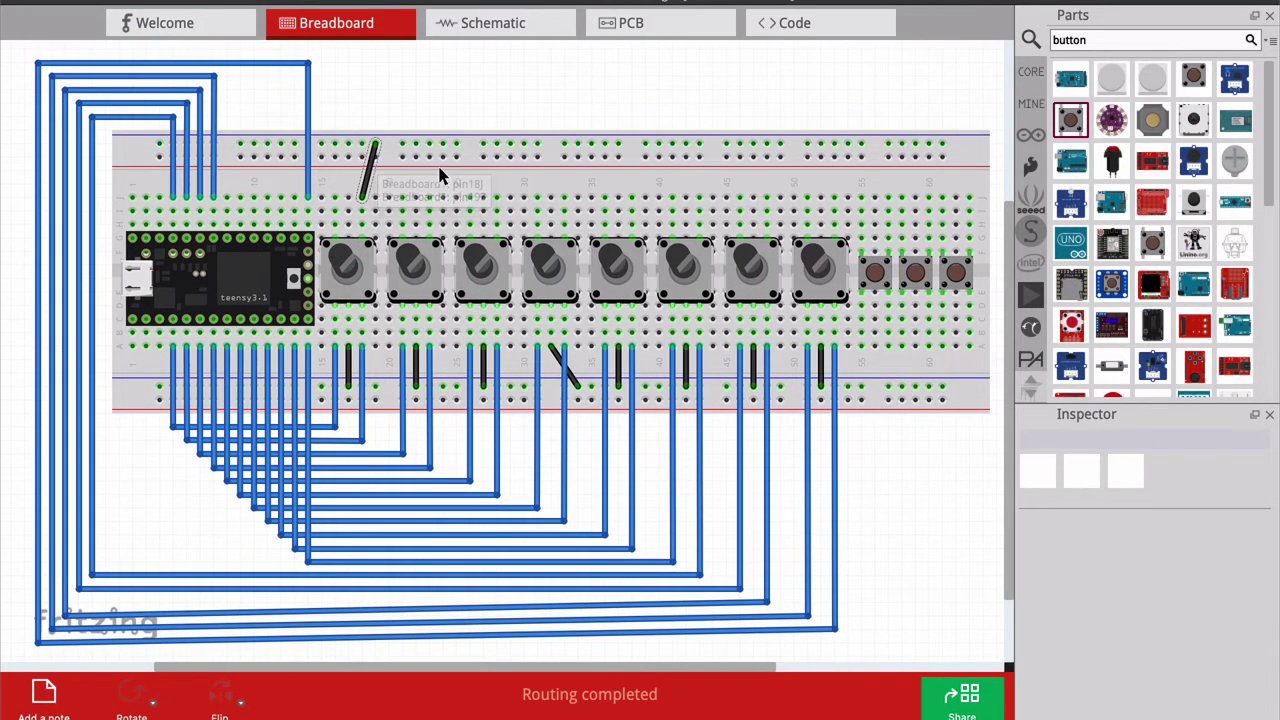
left_click_drag(428, 196, 441, 143)
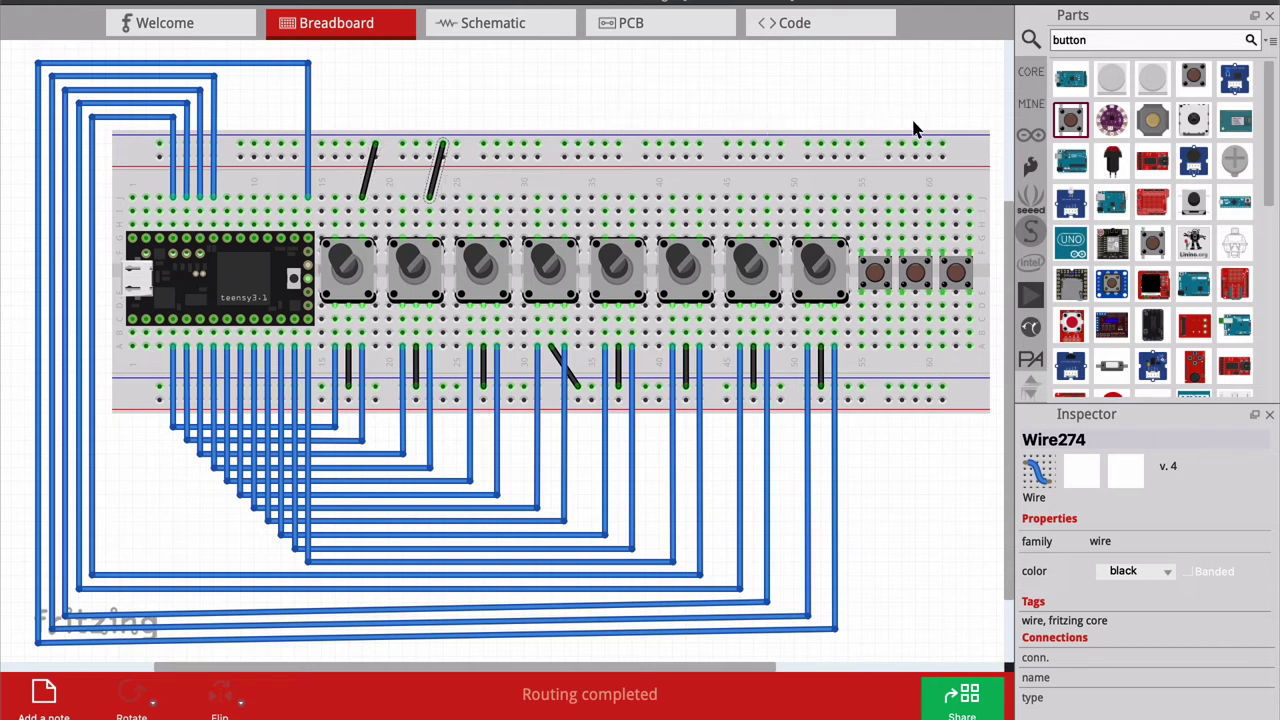
left_click_drag(497, 196, 510, 145)
left_click_drag(565, 196, 577, 145)
left_click_drag(632, 196, 645, 145)
left_click_drag(700, 196, 700, 145)
left_click_drag(767, 196, 767, 145)
left_click_drag(835, 196, 848, 145)
left_click(555, 80)
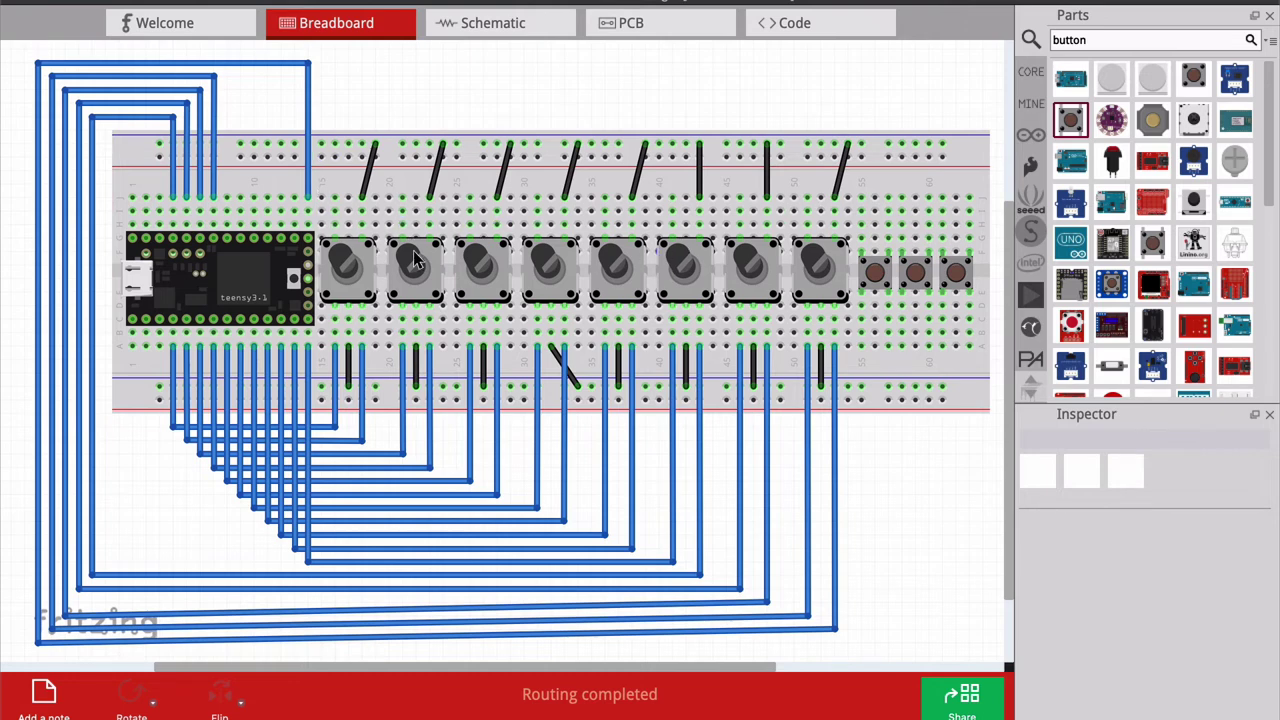
Wire the other upper pin of the first six encoders to the Teensy's upper pin row with bent orange wires
scroll(400, 258, "up", 3, "ctrl")
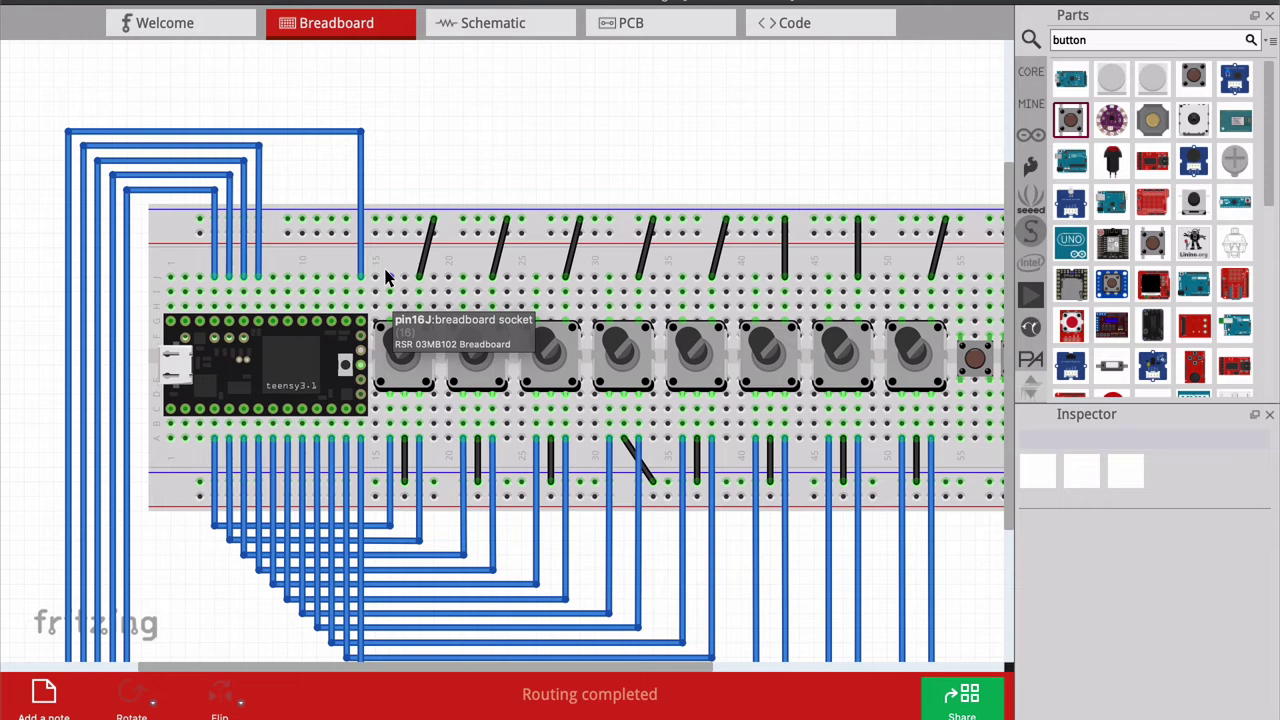
left_click_drag(384, 268, 458, 104)
right_click(270, 276)
left_click(560, 440)
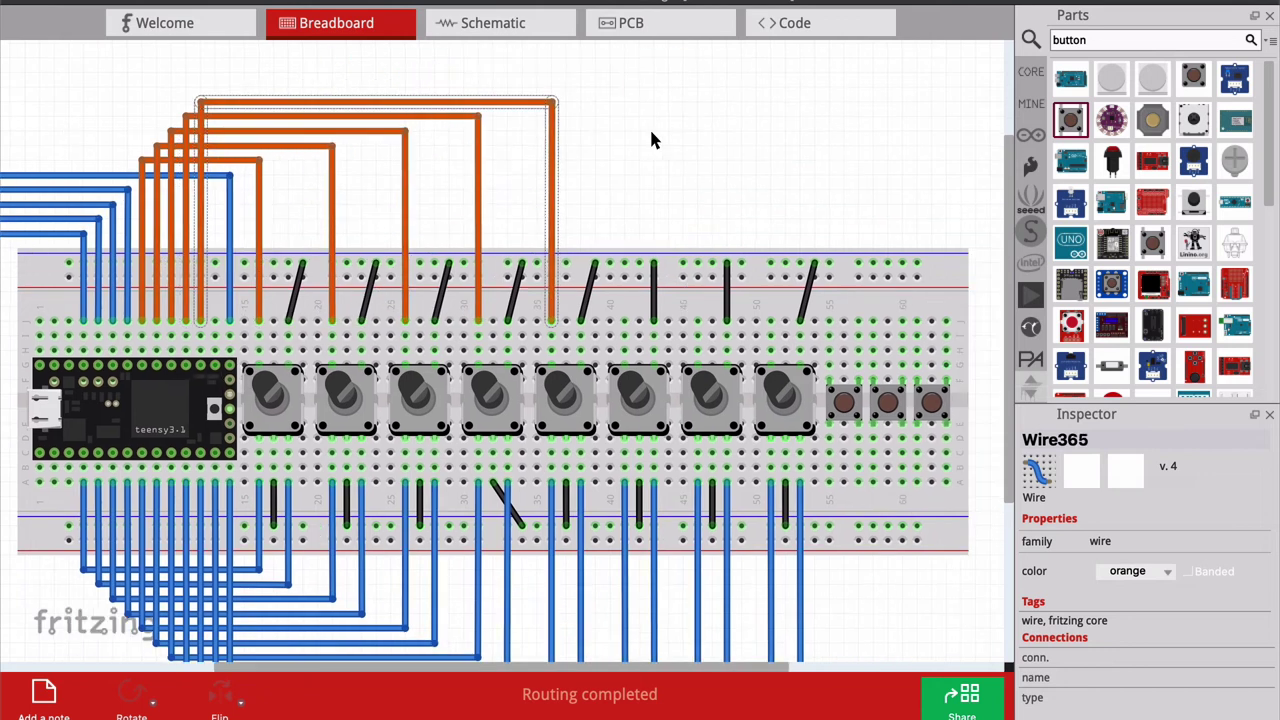
left_click_drag(651, 137, 627, 89)
left_click(699, 128)
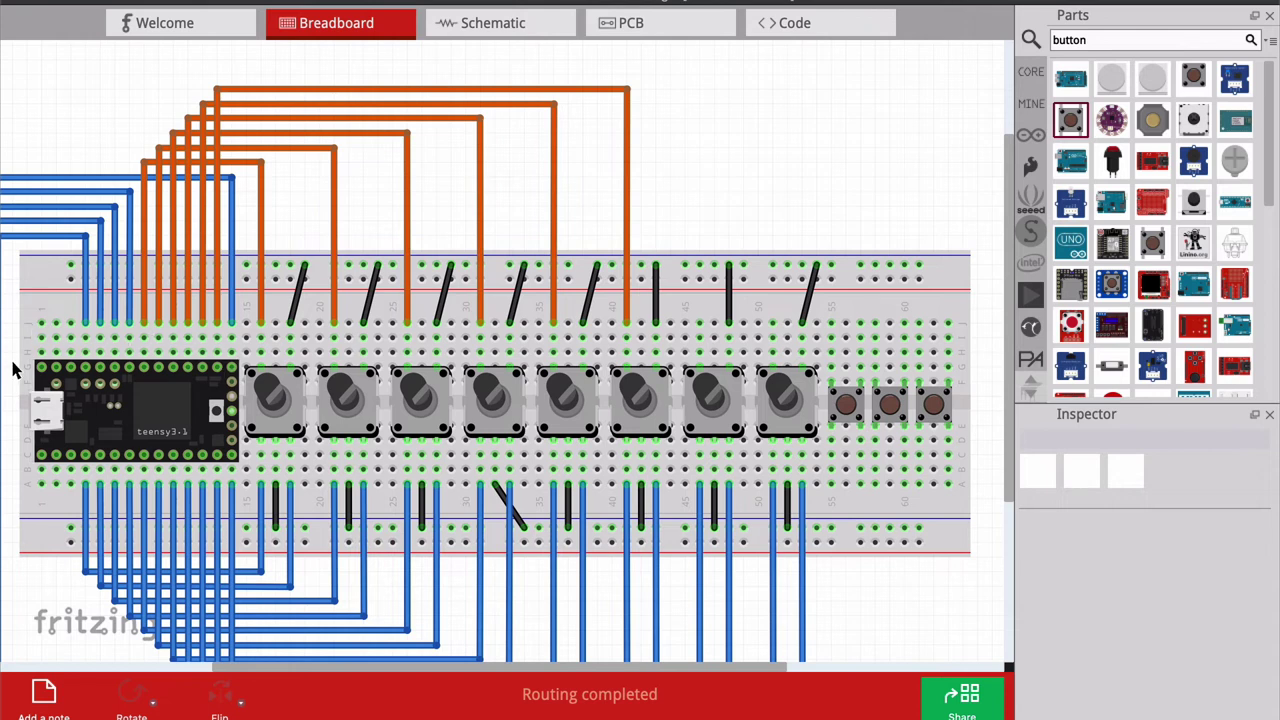
Wire the last two encoders in orange and the first two pushbuttons in green to free Teensy pads, grounding both pushbuttons in black
left_click_drag(89, 380, 147, 347)
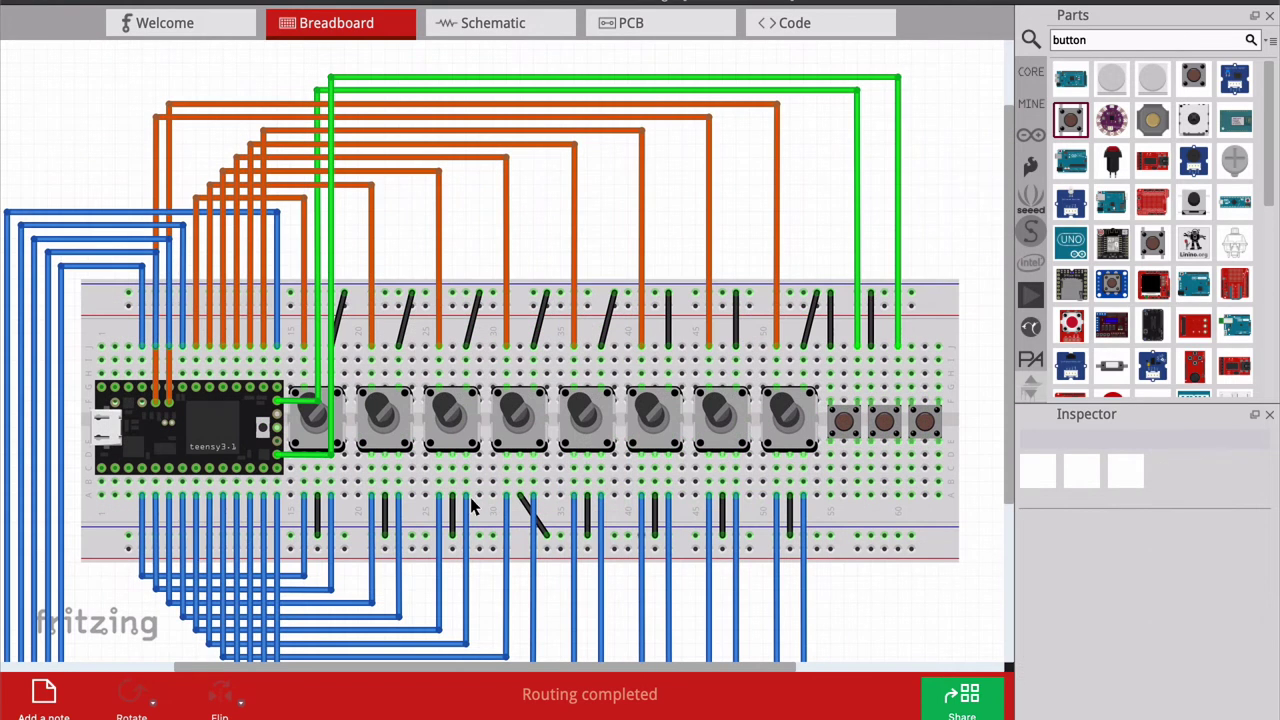
scroll(445, 476, "down", 2, "ctrl")
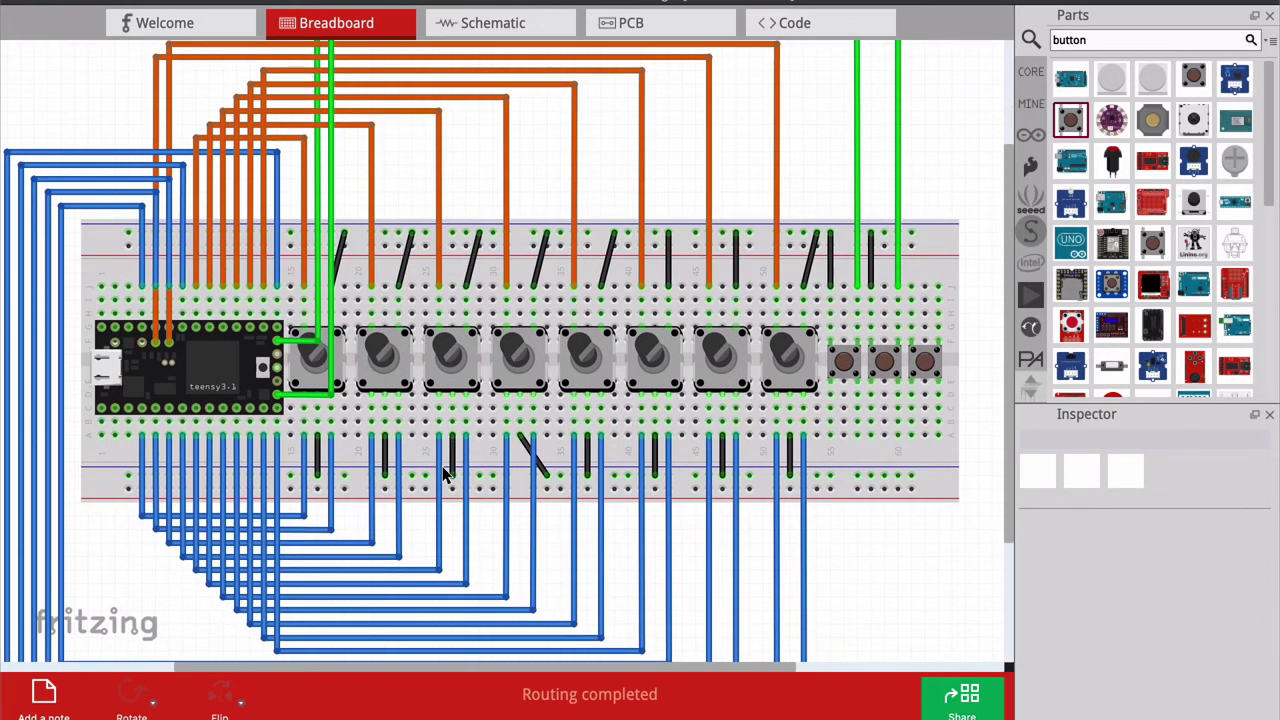
scroll(445, 476, "down", 1)
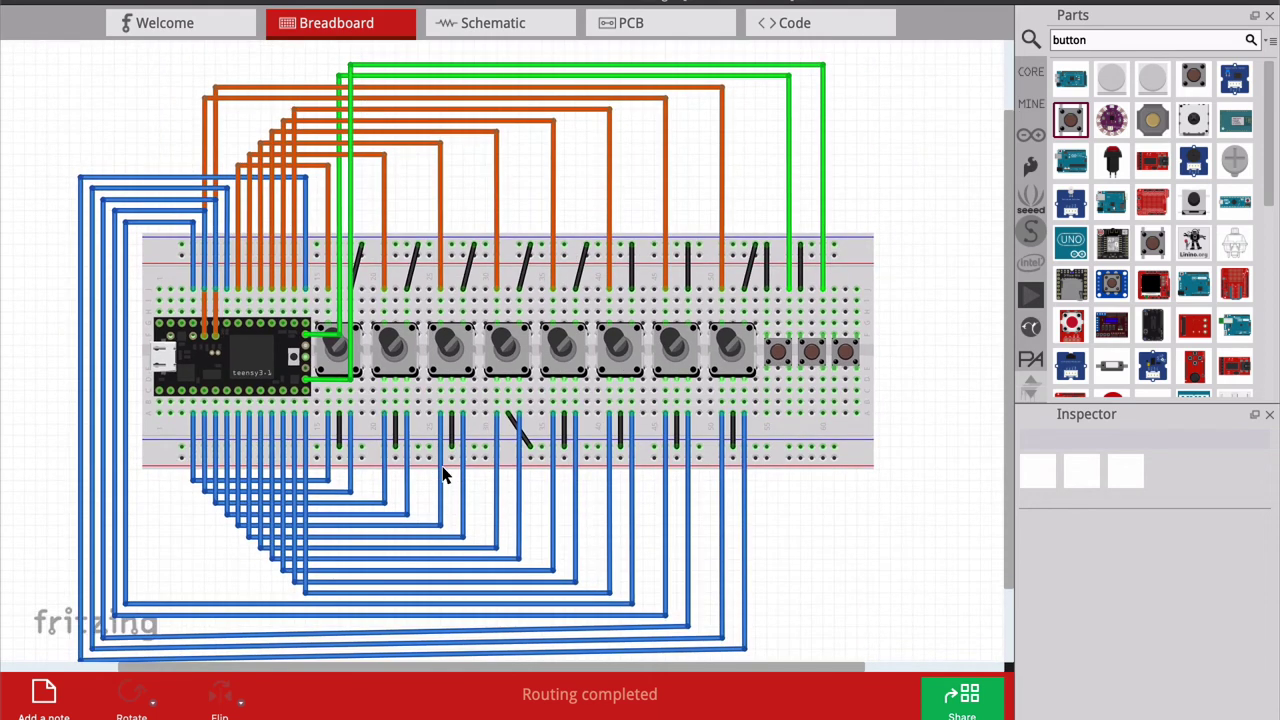
Check the Teensy LC pinout in Teensy_LC_pins.jpeg in Preview, close it and return to Fritzing
key("super+Tab")
left_click(182, 325)
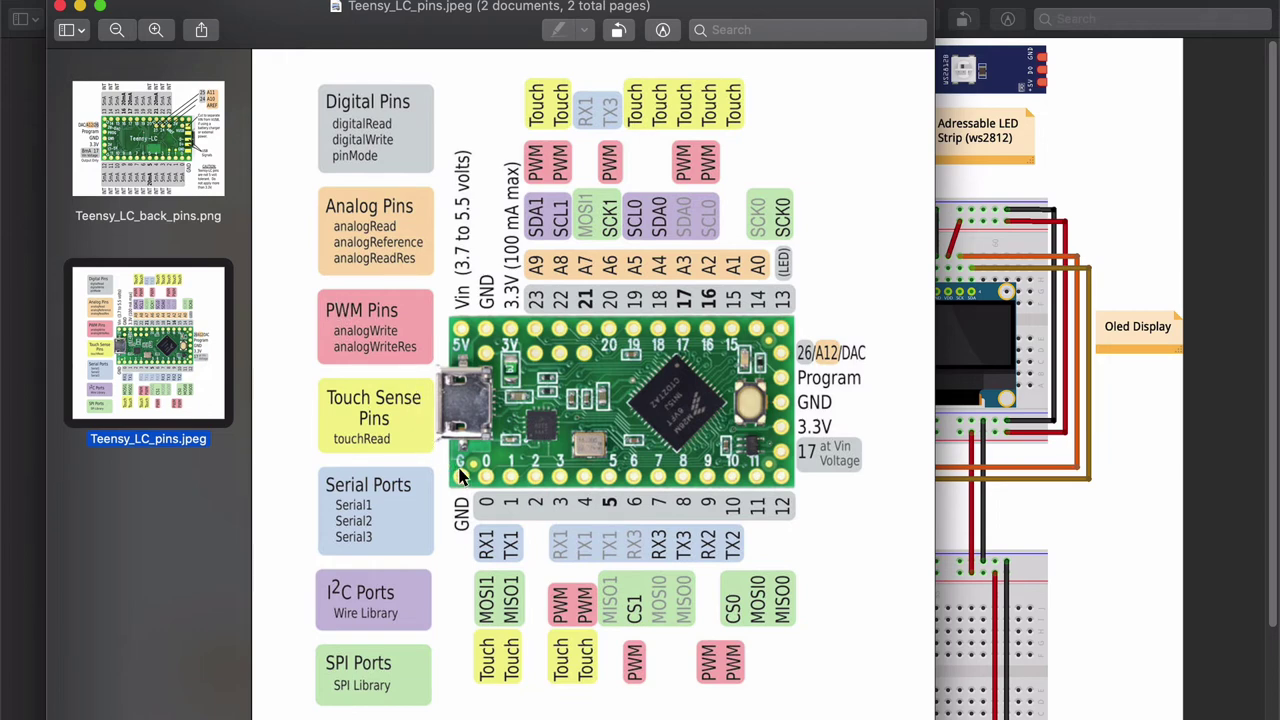
key("super+w")
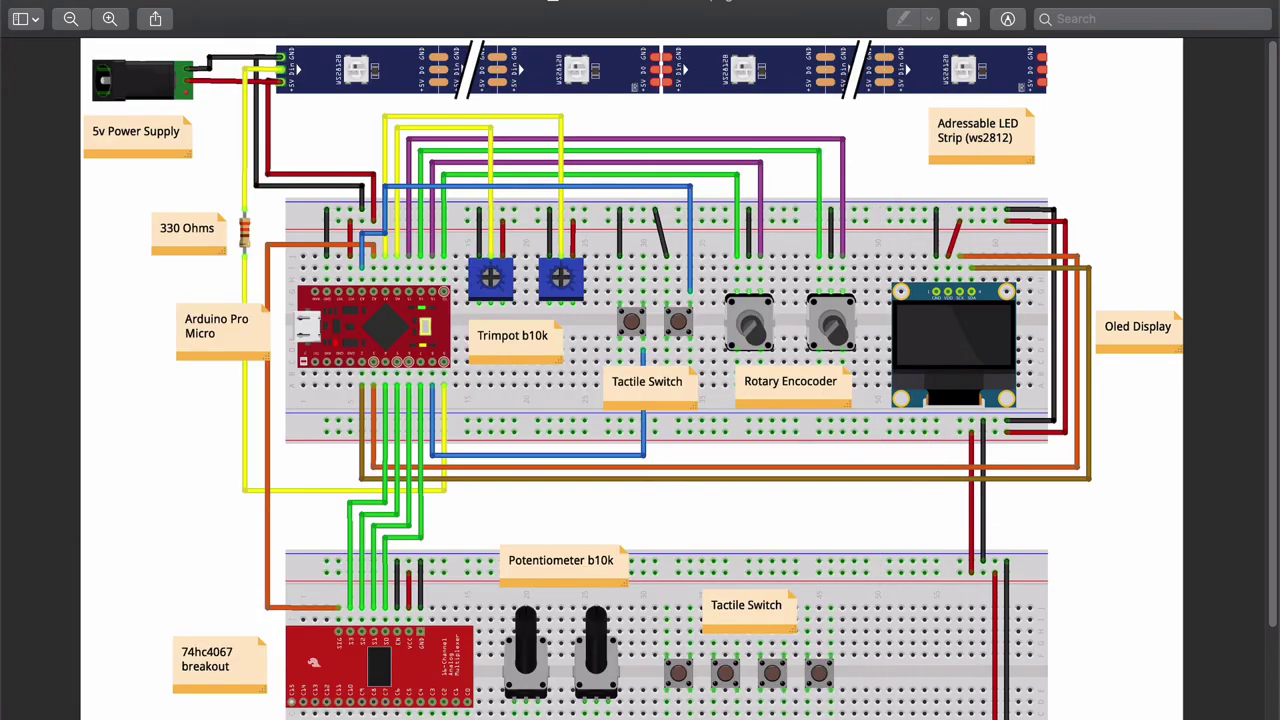
key("super+Tab")
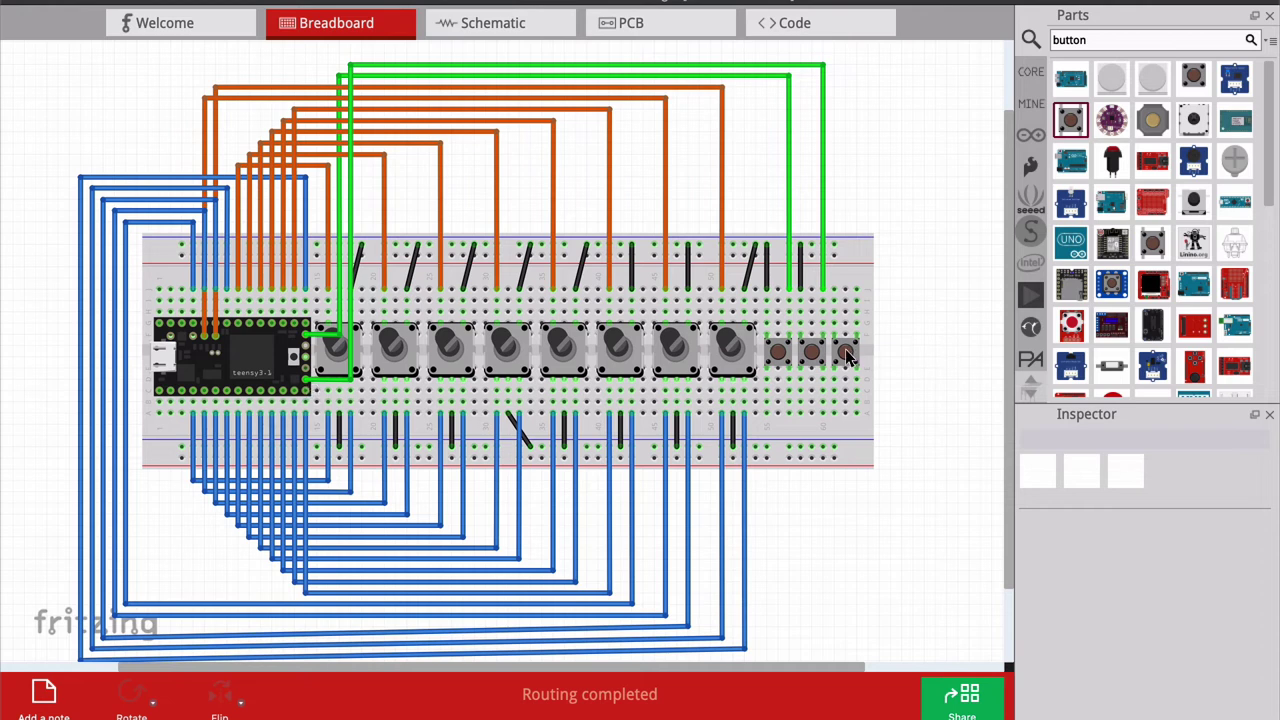
Delete the third pushbutton at the end of the breadboard
left_click(845, 355)
key("Delete")
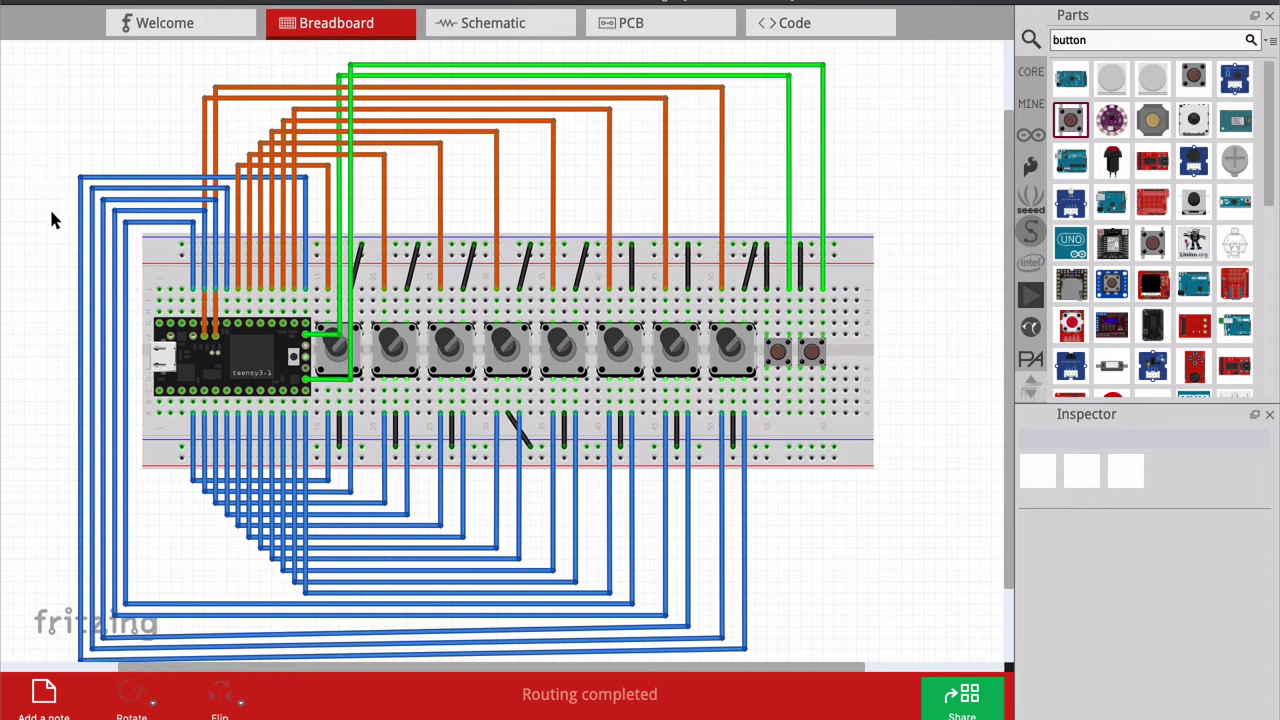
scroll(390, 400, "down", 2)
scroll(390, 400, "up", 1)
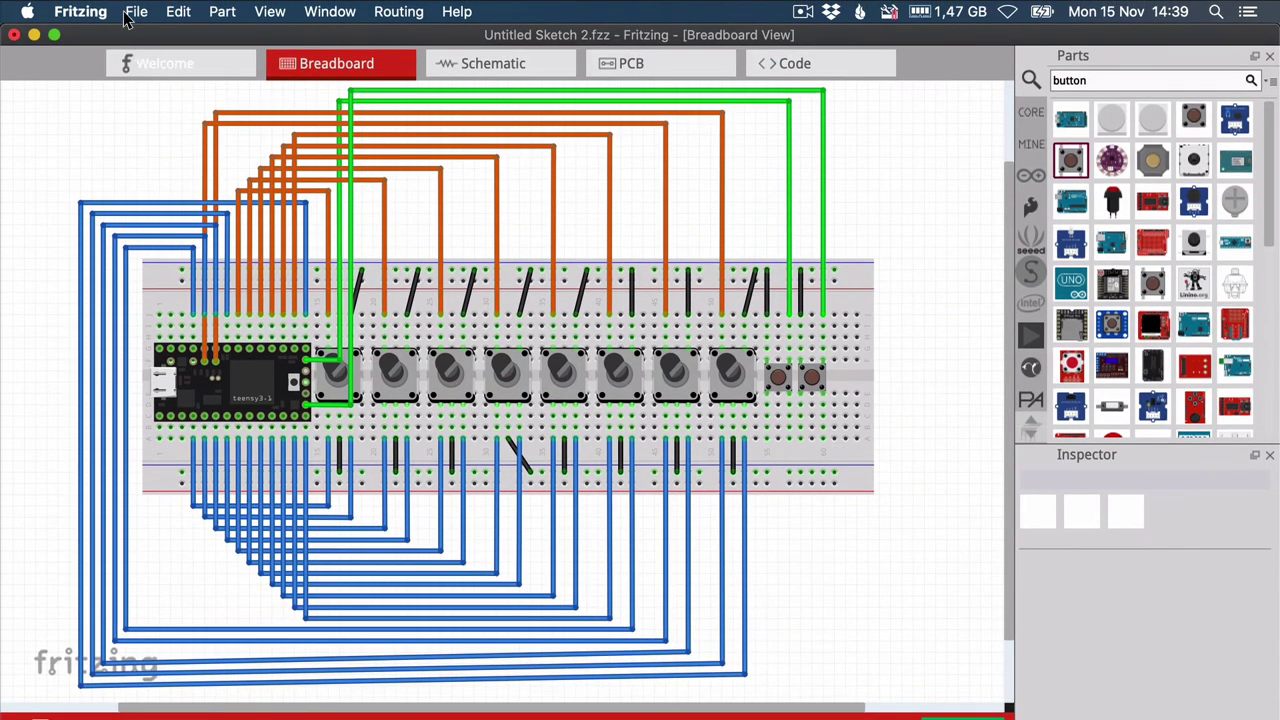
Save the sketch as Ableton MacroKontrol in the Ableton MacroKontrol folder, replacing the existing file
left_click(131, 12)
left_click(17, 143)
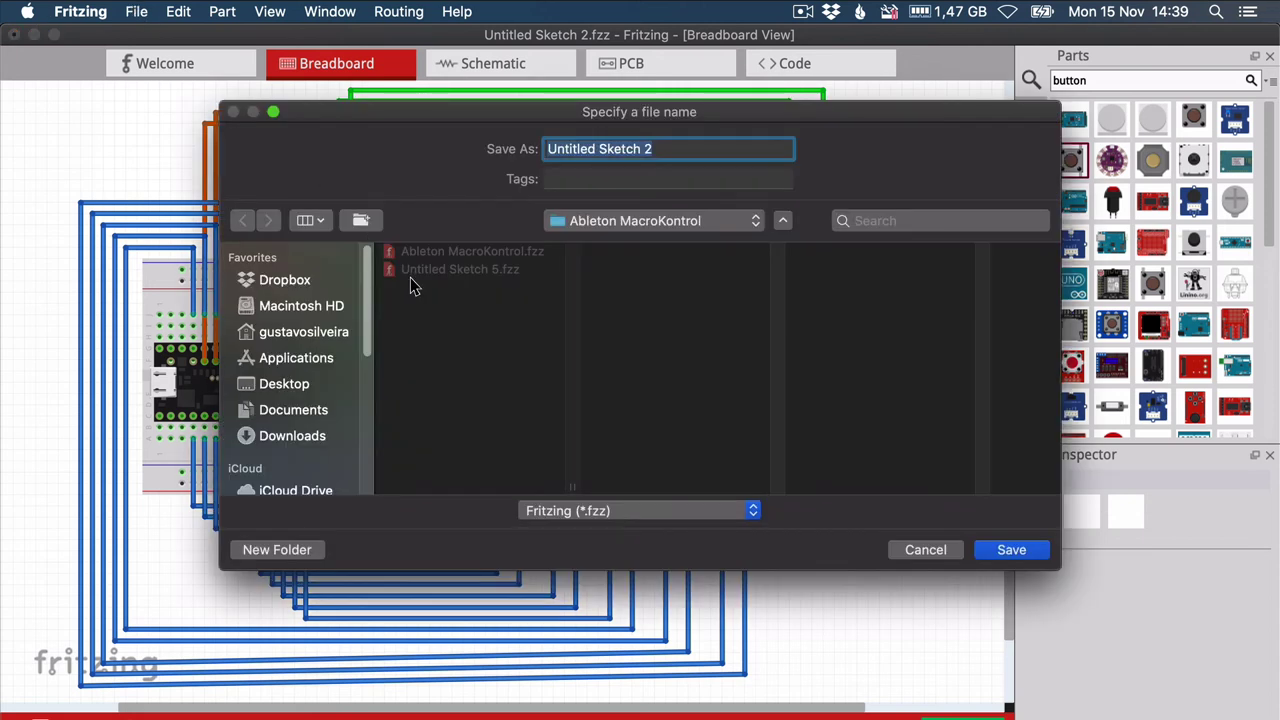
left_click(431, 250)
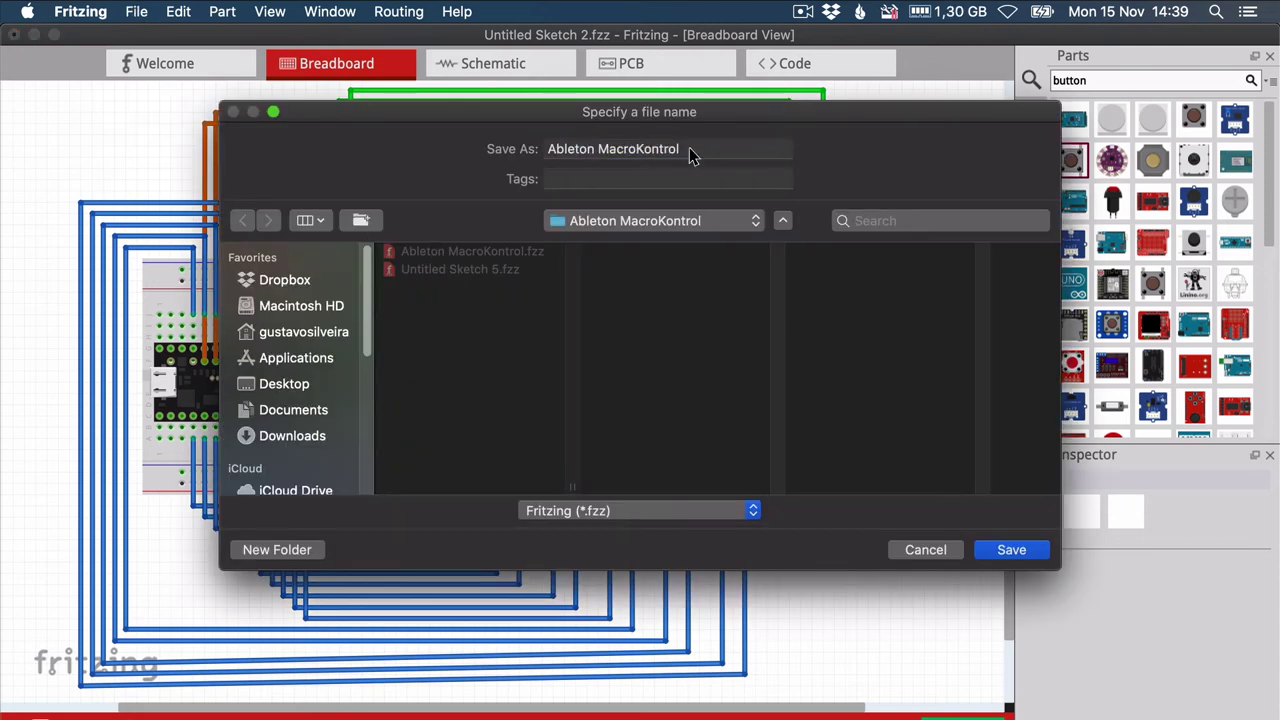
left_click(1018, 546)
left_click(788, 240)
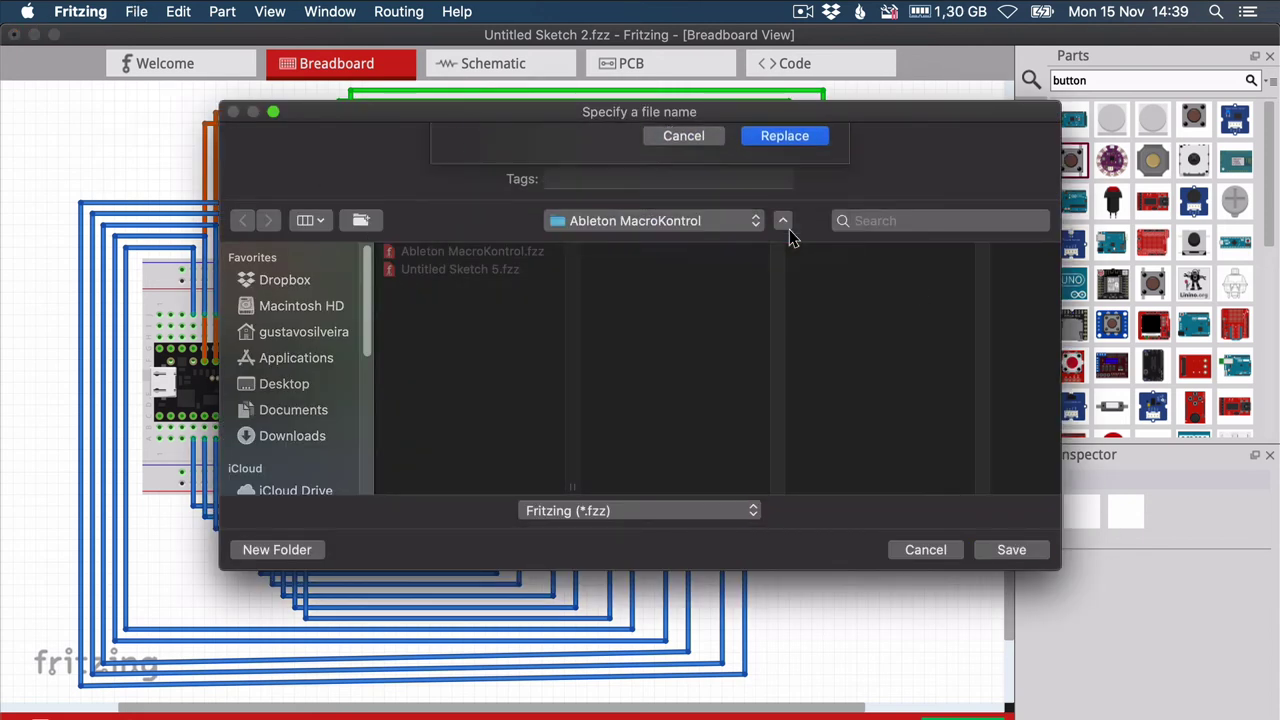
Export the breadboard view as the PNG image Ableton MacroKontrol_bb and enlarge the image's window in Preview
left_click(131, 12)
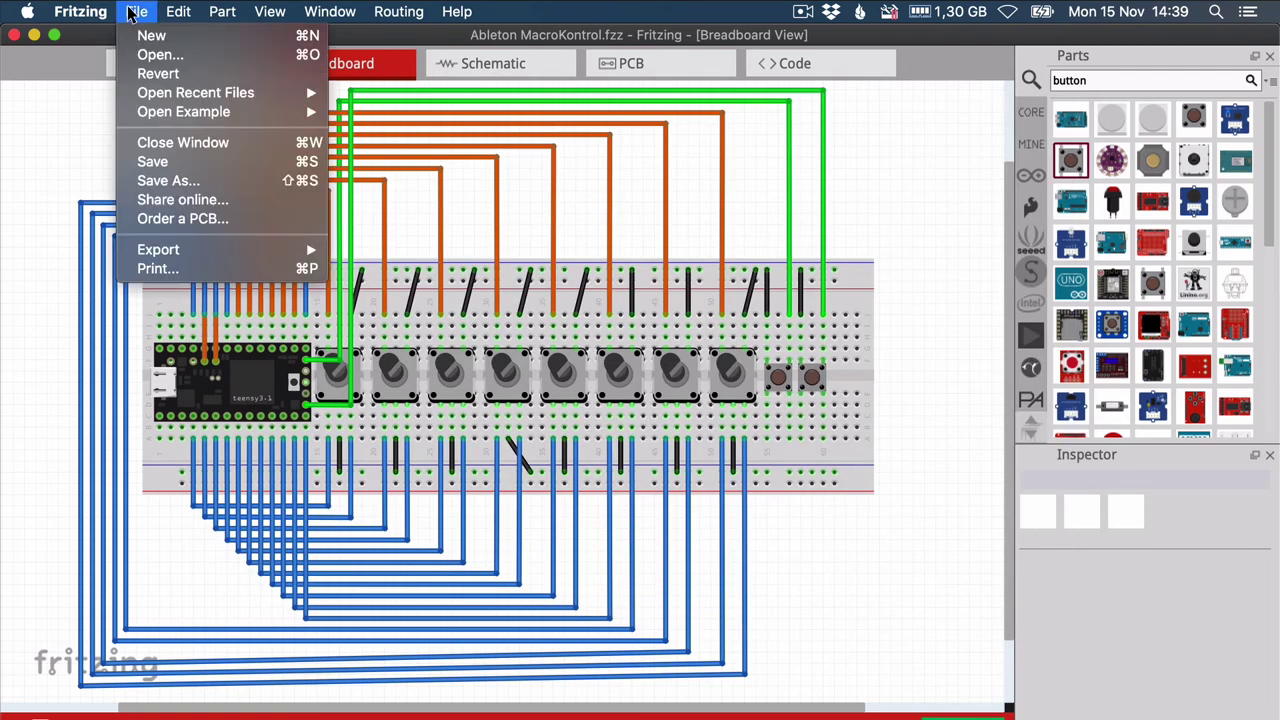
mouse_move(156, 246)
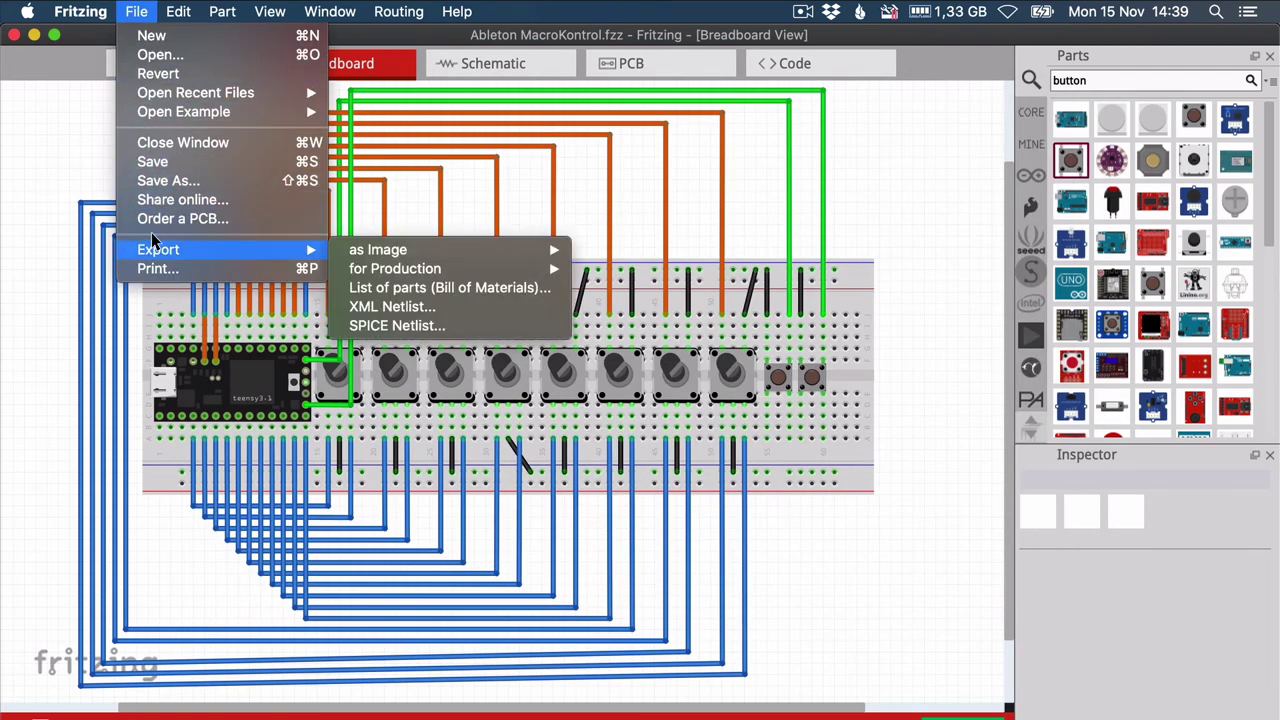
mouse_move(406, 250)
left_click(607, 250)
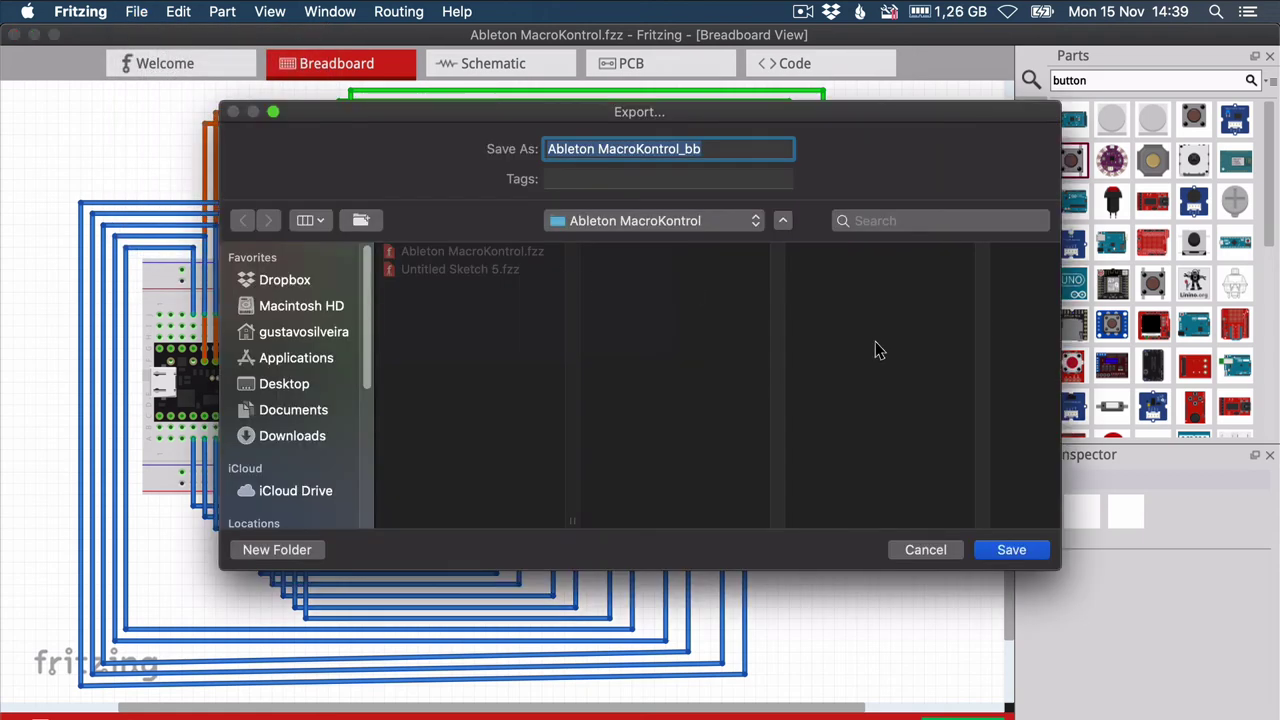
left_click(1012, 549)
key("super+Tab")
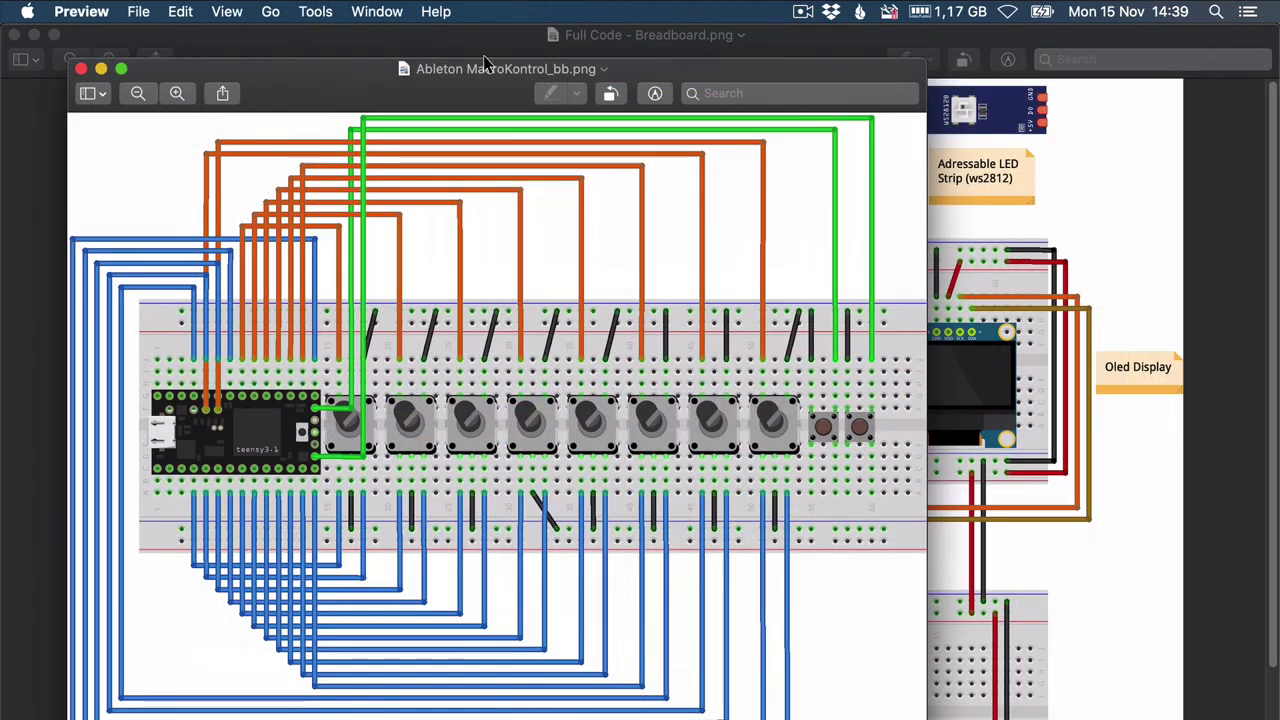
double_click(483, 55)
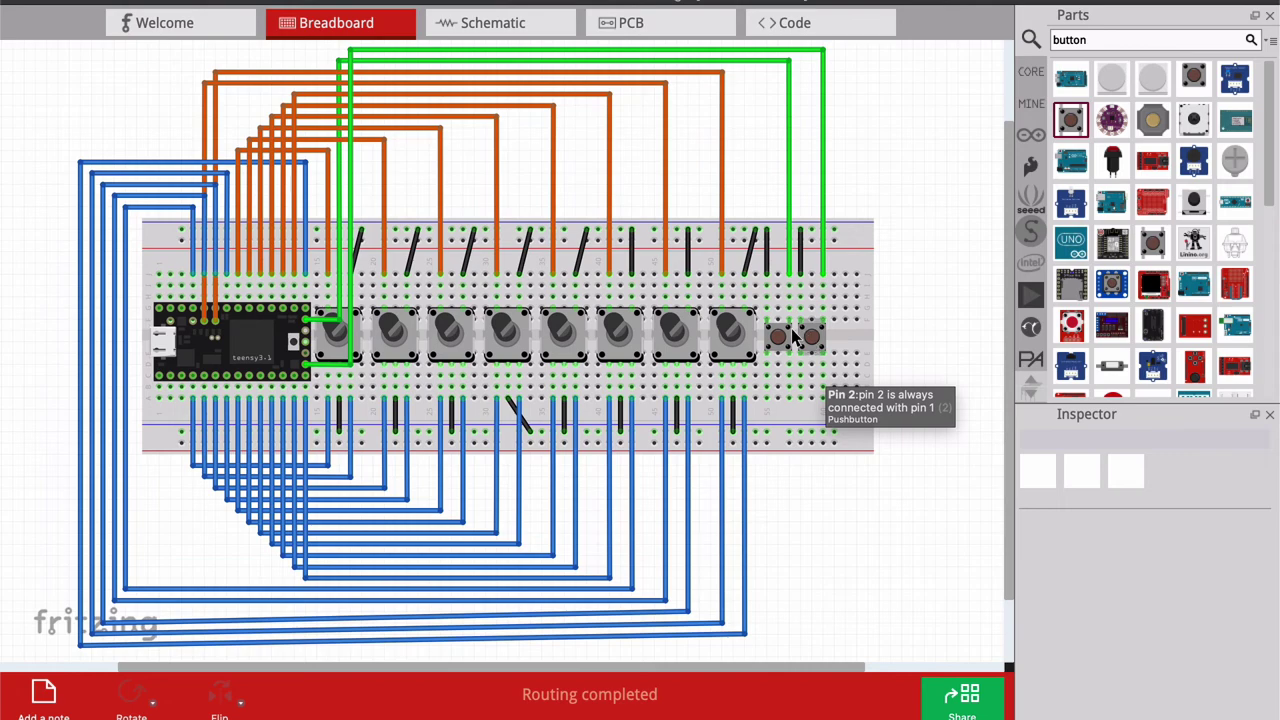
Switch to Ableton Live to examine the two Audio Effect Racks and their macros, and return to Fritzing
key("super+Tab")
key("super+Tab")
key("super+Tab")
key("super+Tab")
key("super+Tab")
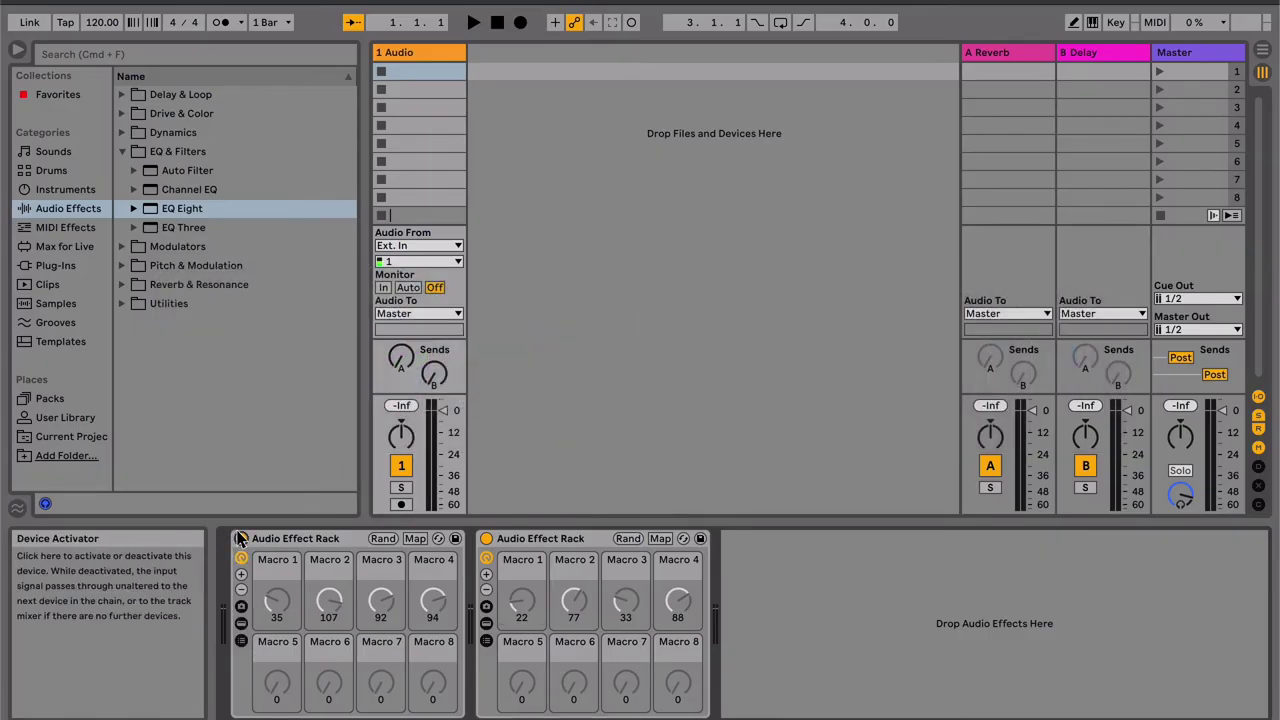
key("super+Tab")
Replace the second pushbutton with a red 3 mm LED on the breadboard beside the remaining pushbutton
left_click(810, 335)
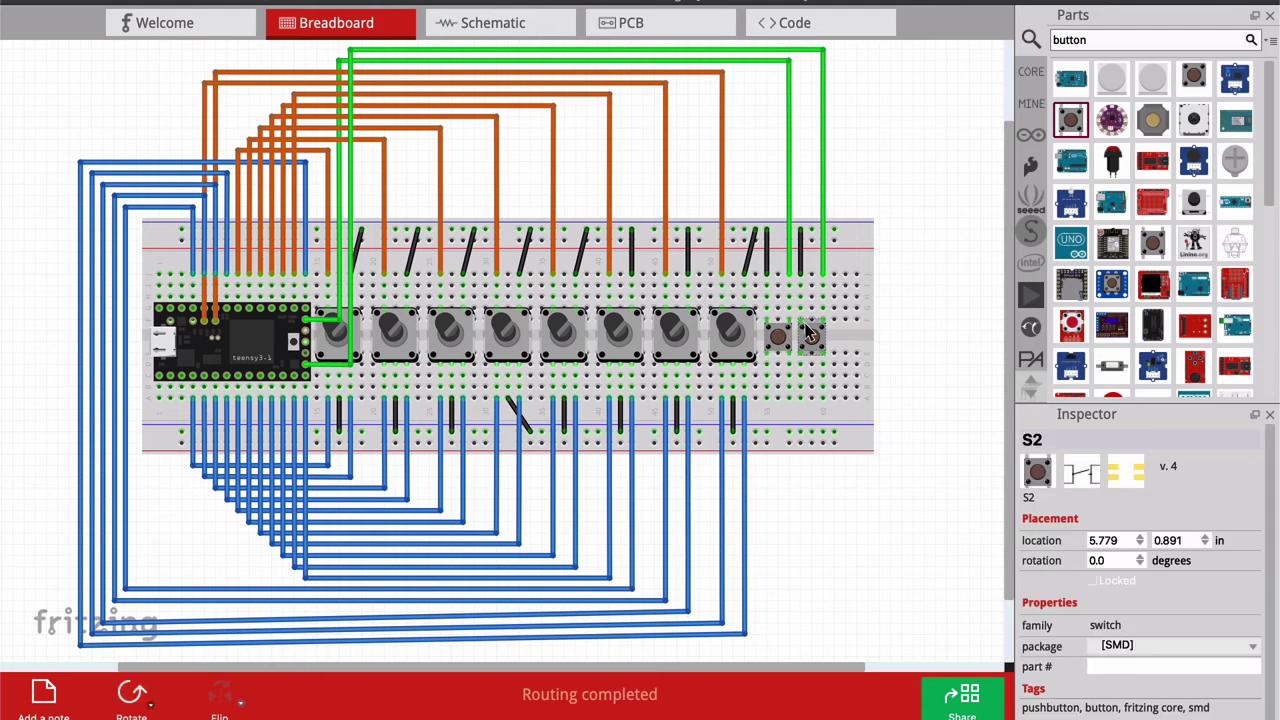
key("Delete")
triple_click(1118, 39)
type("led")
key("Return")
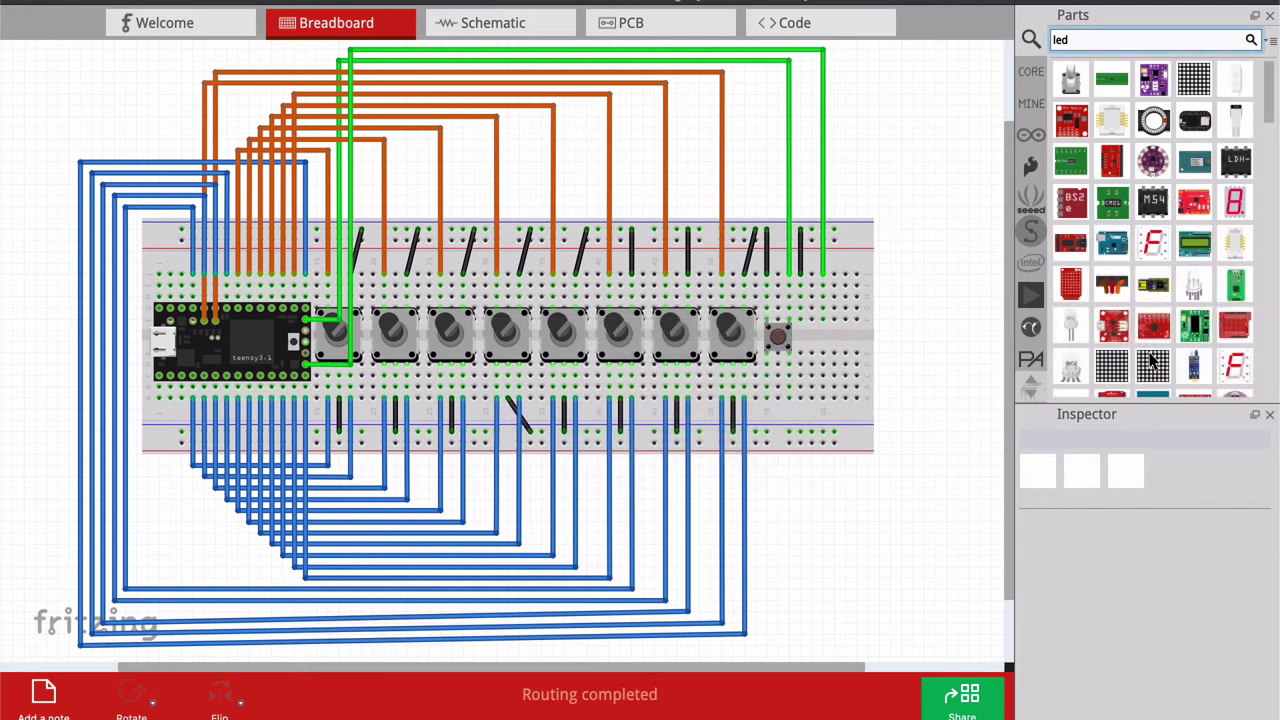
left_click(1074, 334)
left_click(1150, 39)
type("3mm")
key("Return")
left_click_drag(1234, 79, 815, 290)
Recolour the deleted pushbutton's rerouted signal wire purple and delete that pushbutton's leftover black ground wire
right_click(830, 292)
mouse_move(900, 301)
left_click(1035, 301)
right_click(890, 70)
left_click(1143, 318)
key("Delete")
Search the parts for a resistor and place a 220 Ω one, rotated 135 degrees, between the LED and the purple wire
triple_click(1150, 39)
type("resistor")
key("Return")
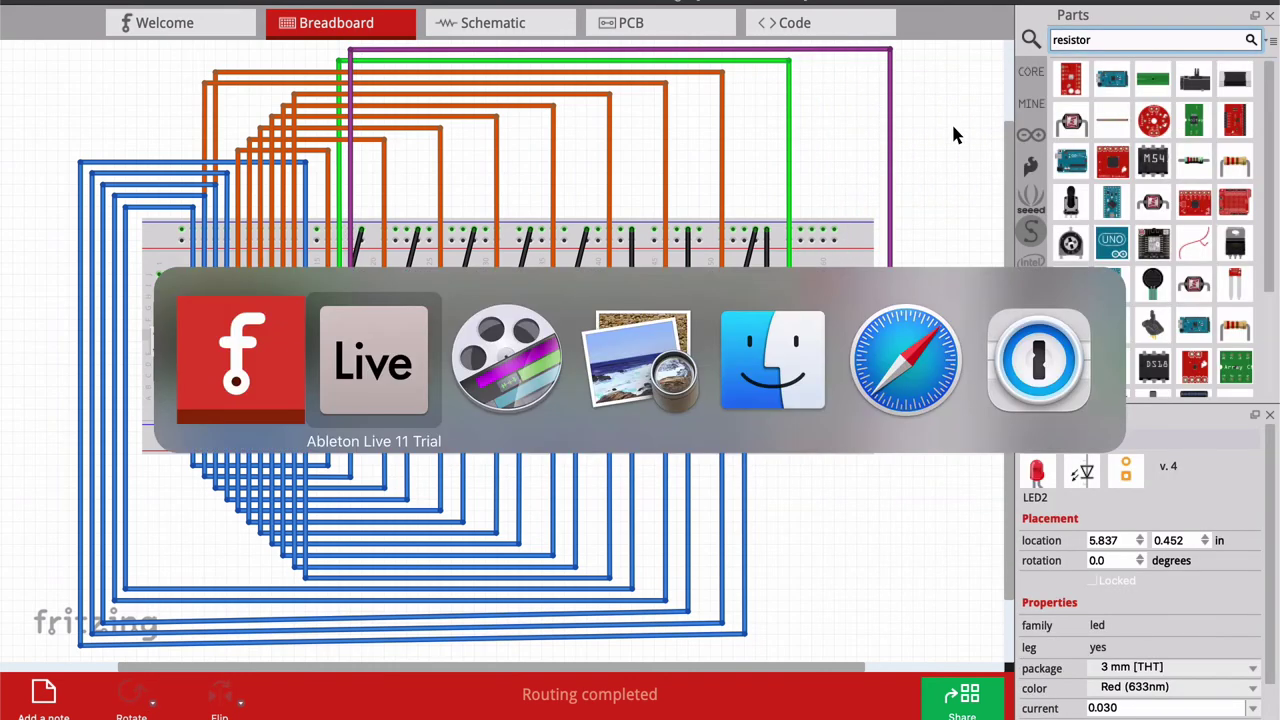
left_click_drag(1193, 160, 840, 370)
right_click(840, 370)
mouse_move(985, 389)
left_click(1103, 409)
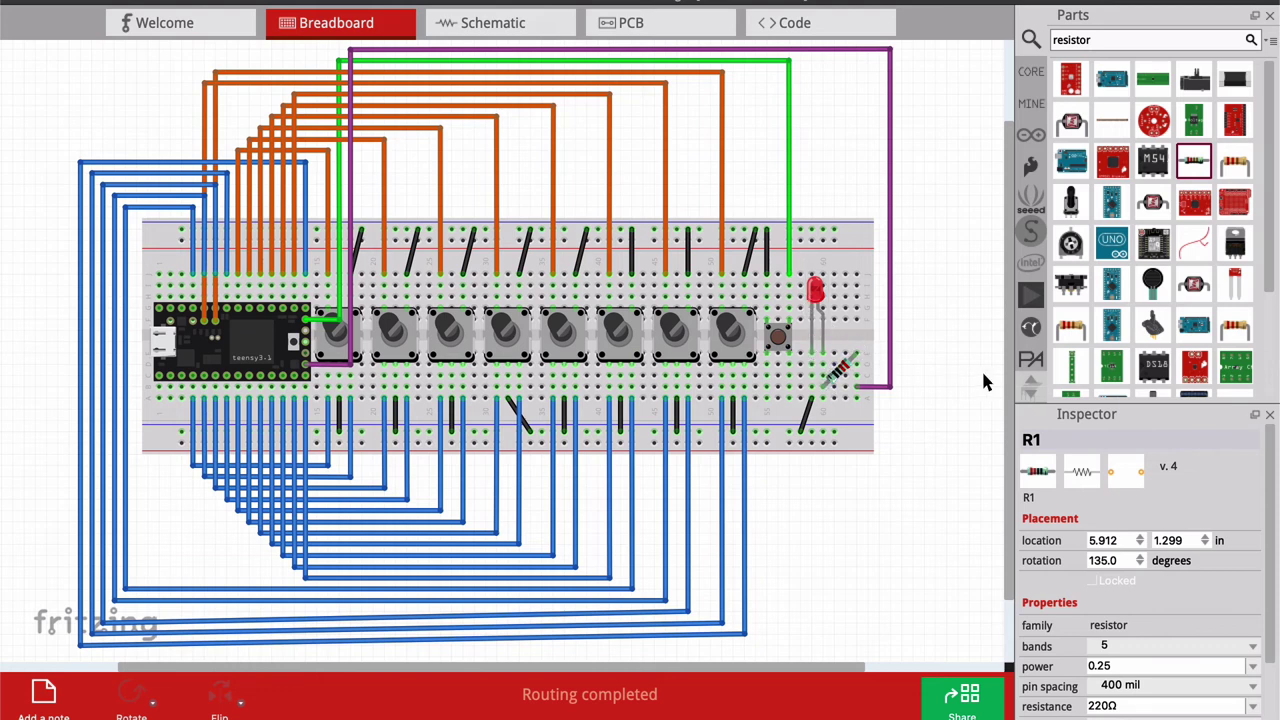
left_click(840, 368)
scroll(1172, 618, "down", 3)
left_click(956, 412)
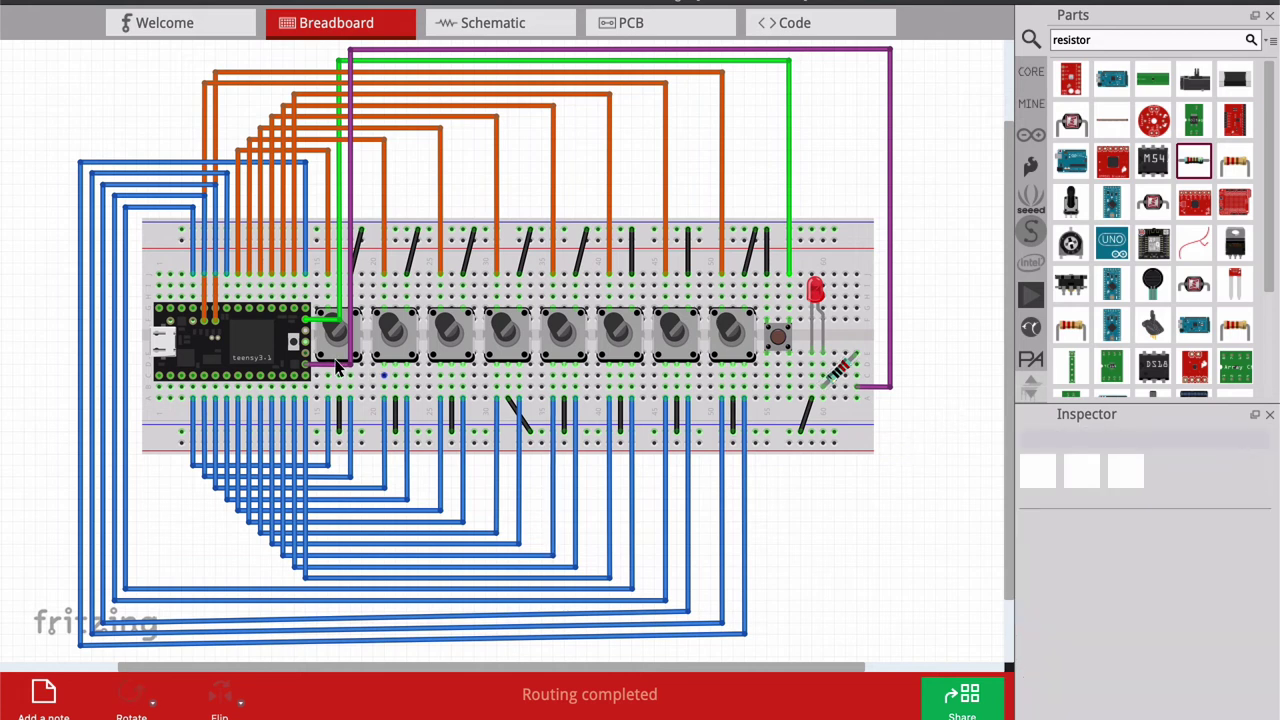
Link the breadboard's lower and upper ground rails with a black wire curved around the LED and resistor
scroll(156, 365, "up", 3, "ctrl")
scroll(156, 365, "down", 3, "ctrl")
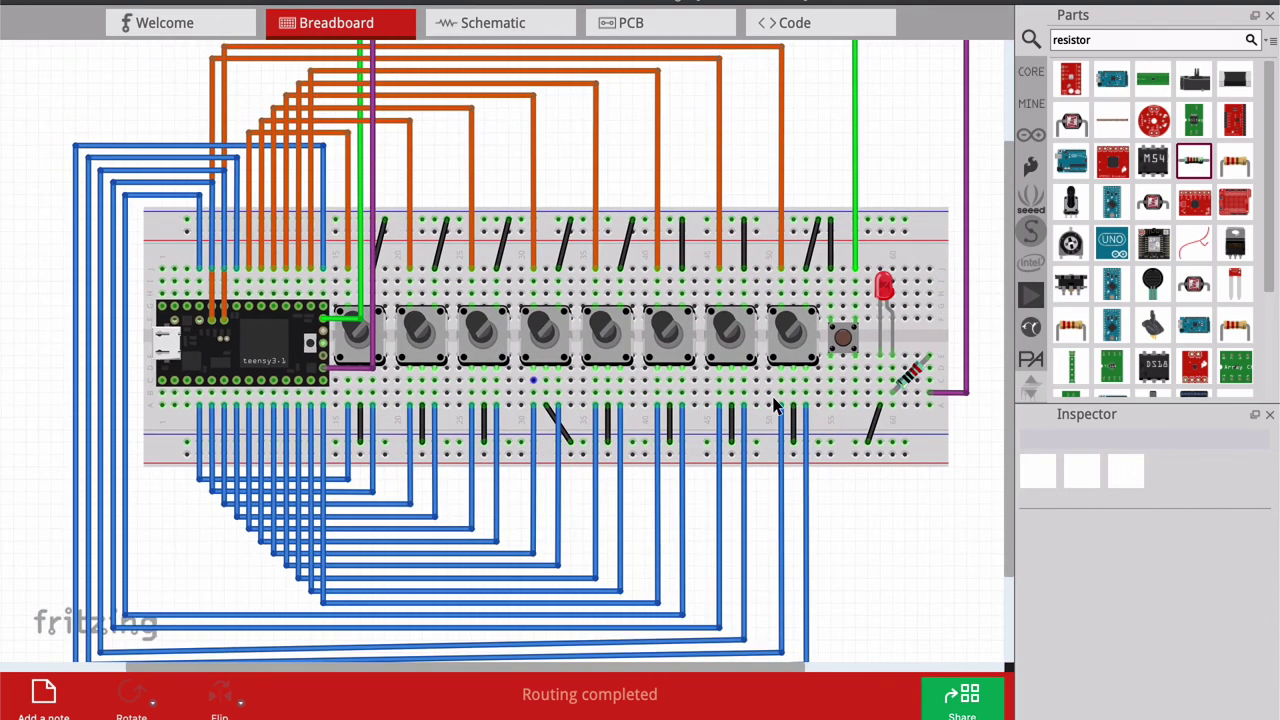
scroll(726, 403, "right", 5)
scroll(726, 403, "down", 1)
left_click_drag(697, 408, 697, 188)
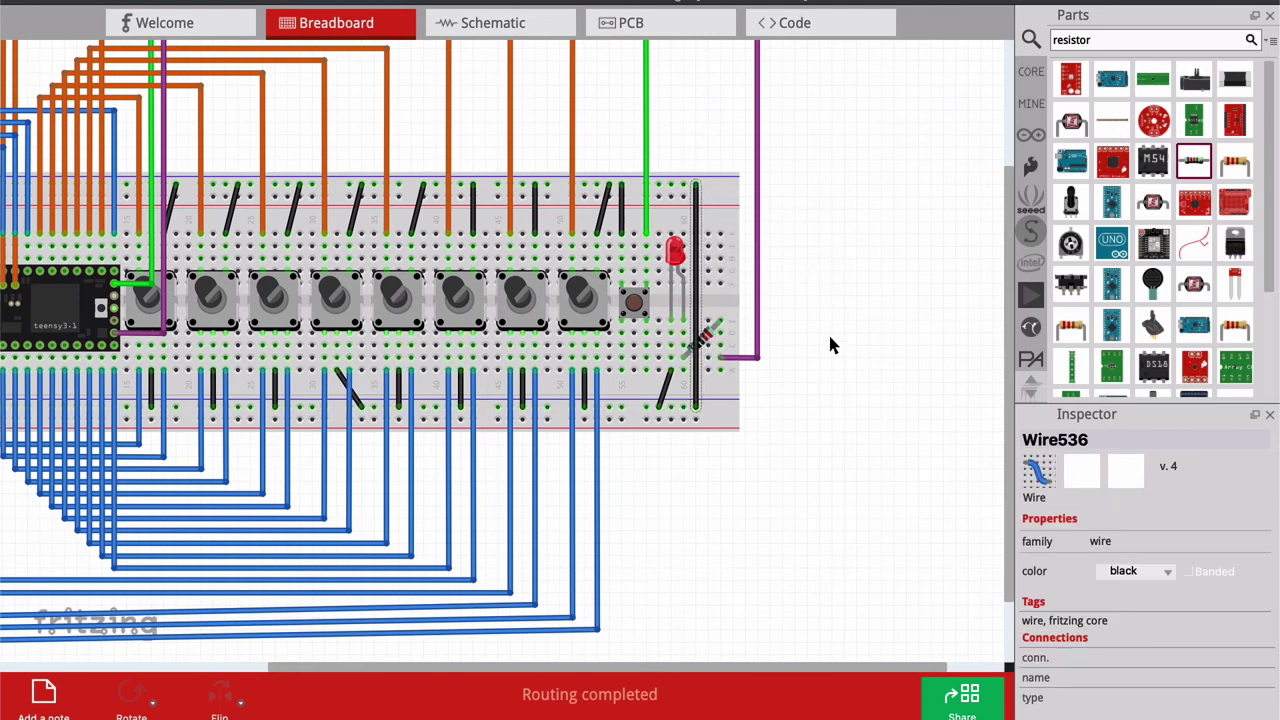
left_click_drag(716, 290, 800, 300)
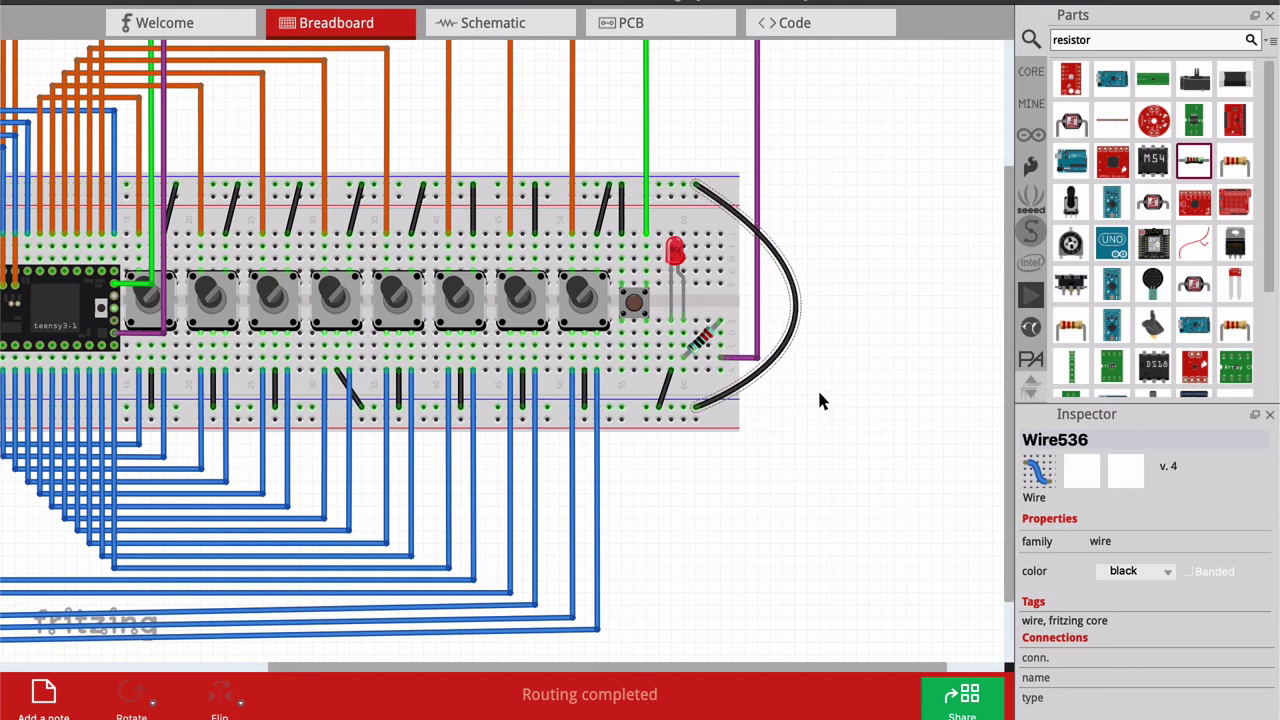
key("ctrl+z")
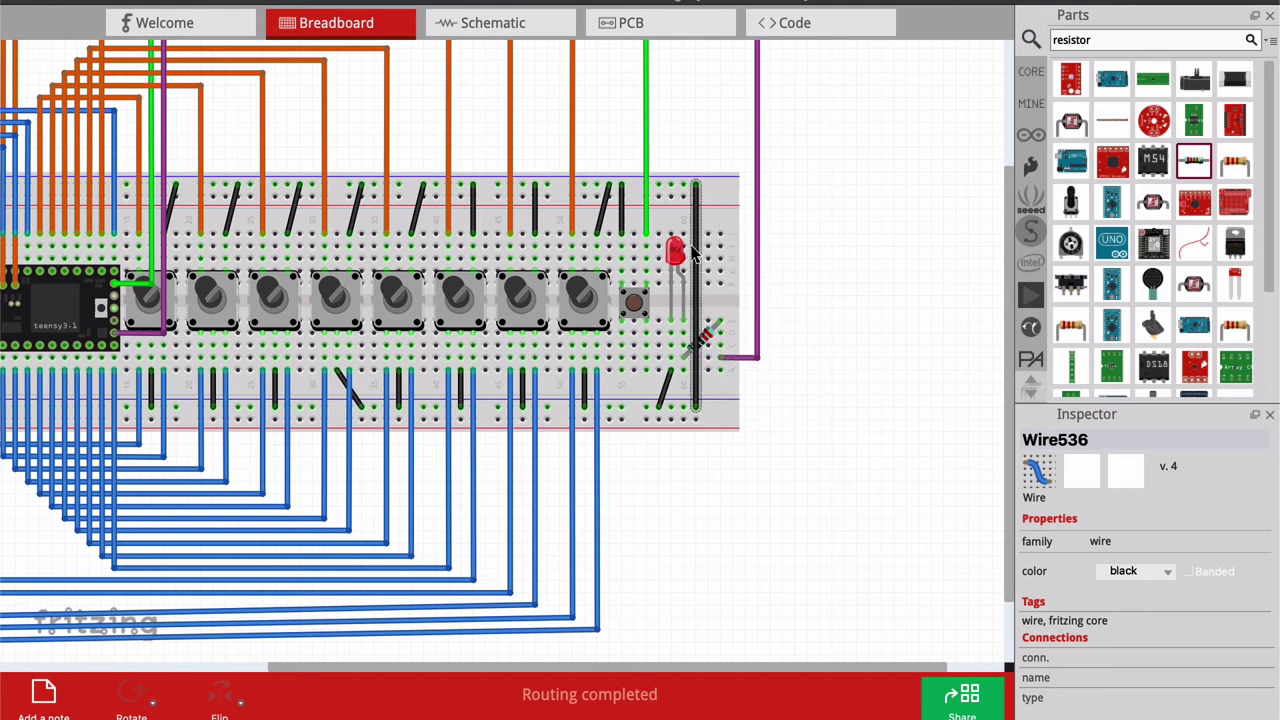
left_click_drag(698, 262, 743, 288)
left_click(866, 345)
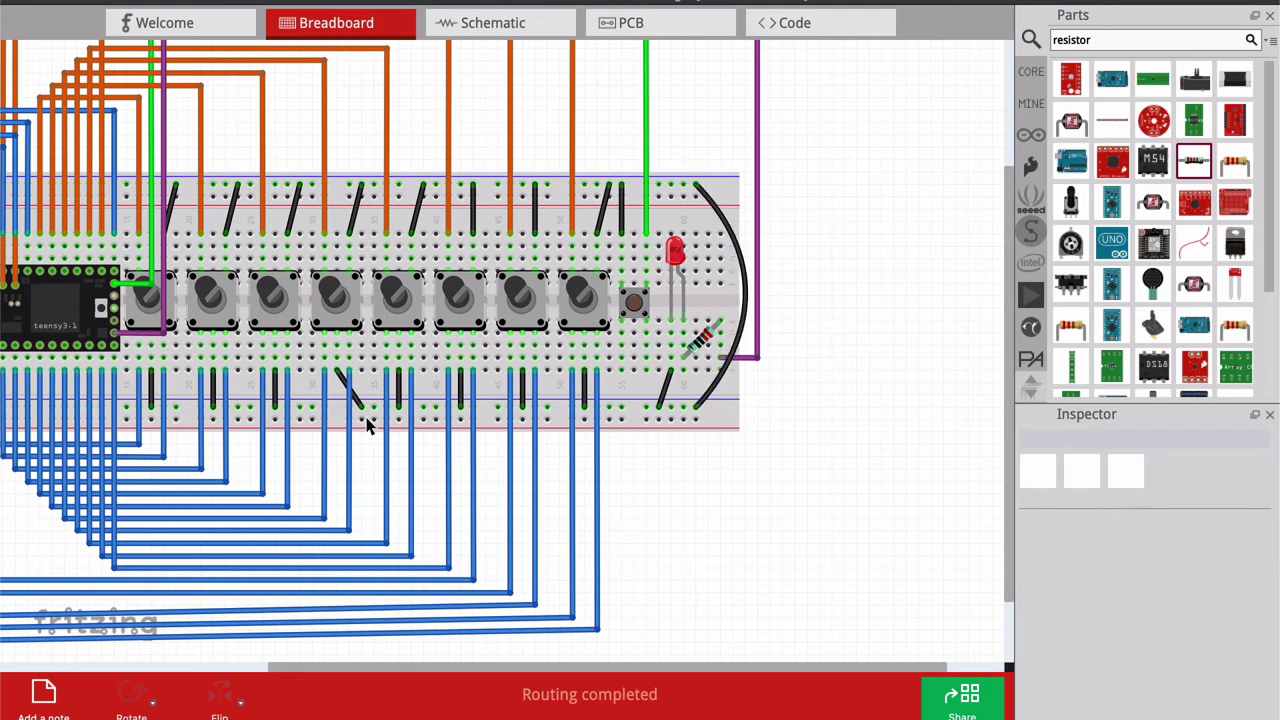
Connect the Teensy's first lower pin to the ground rail below with a black wire
scroll(507, 415, "left", 3)
scroll(507, 415, "left", 4)
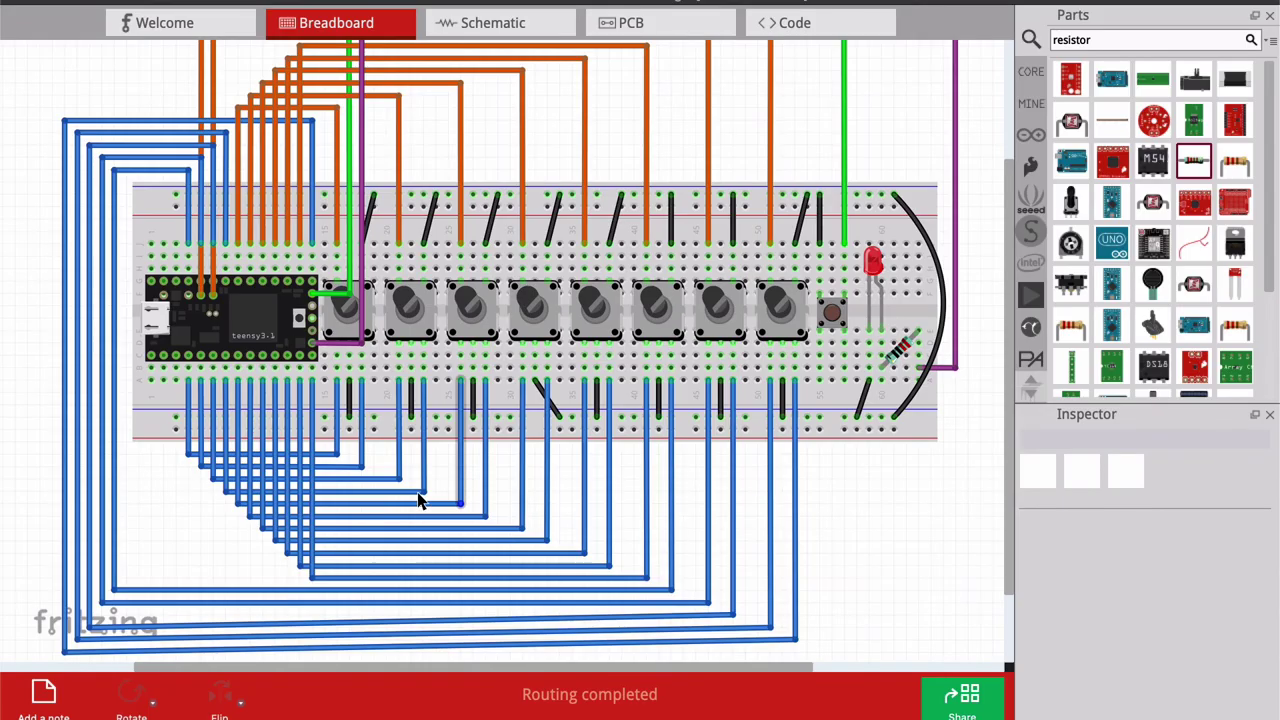
left_click_drag(148, 379, 177, 420)
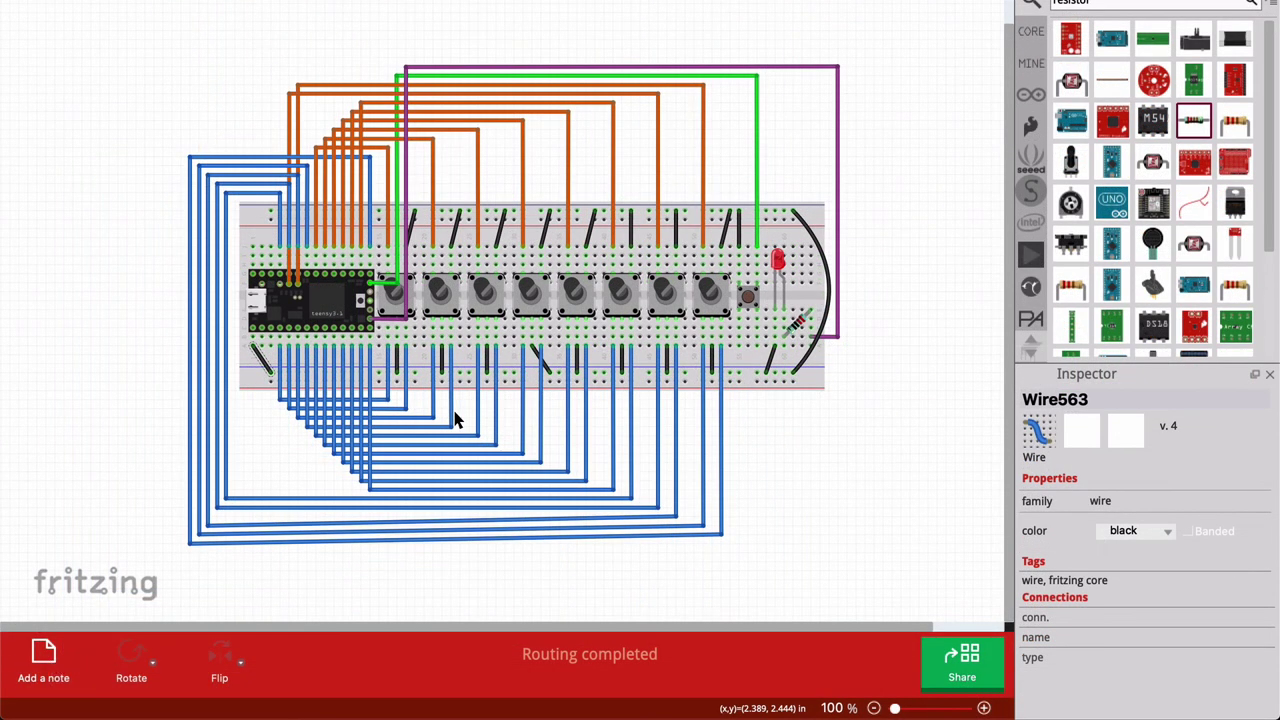
Add a note reading "Ableton MacroKrontol" and place it above the upper-left corner of the circuit
left_click(38, 668)
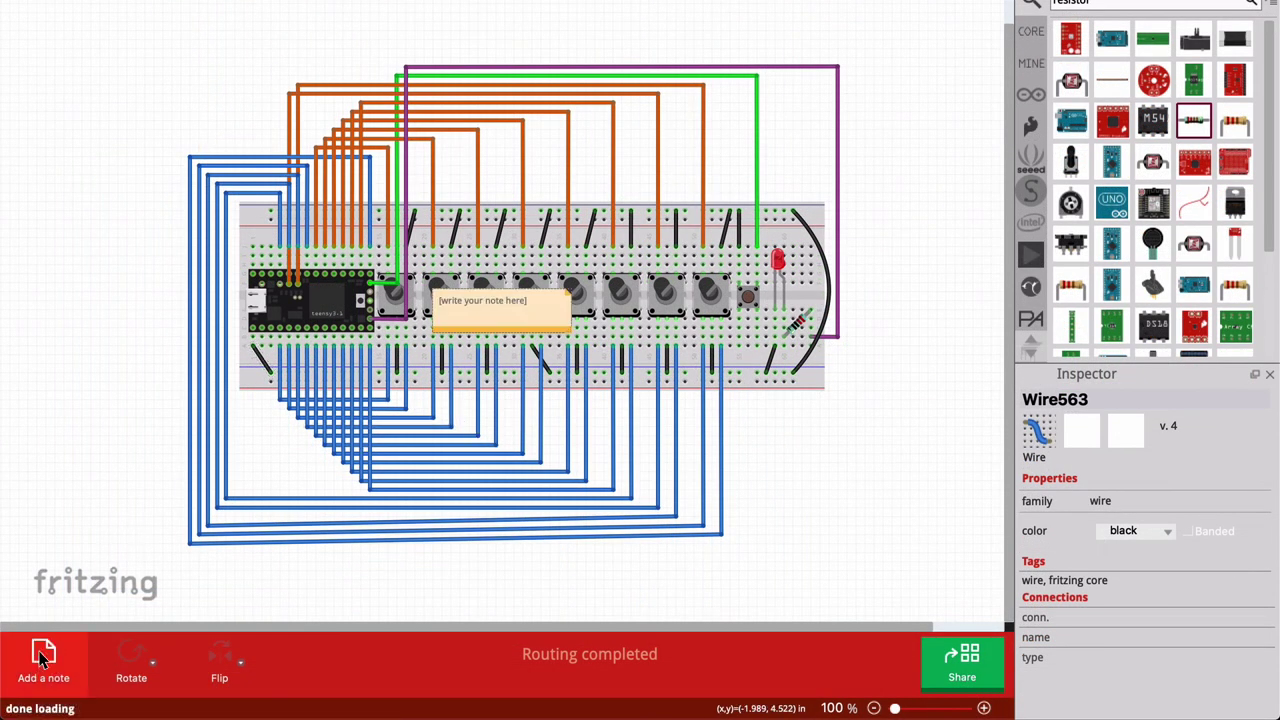
triple_click(490, 296)
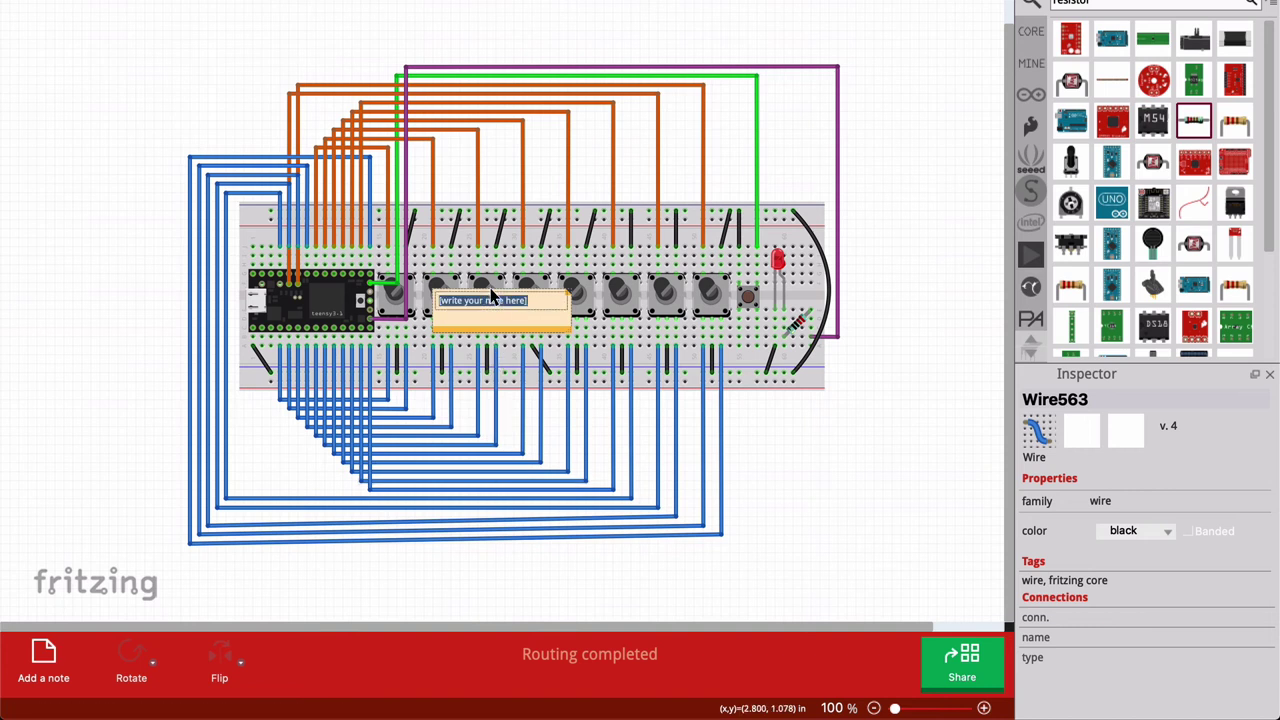
type("Ableton MacroKrontol")
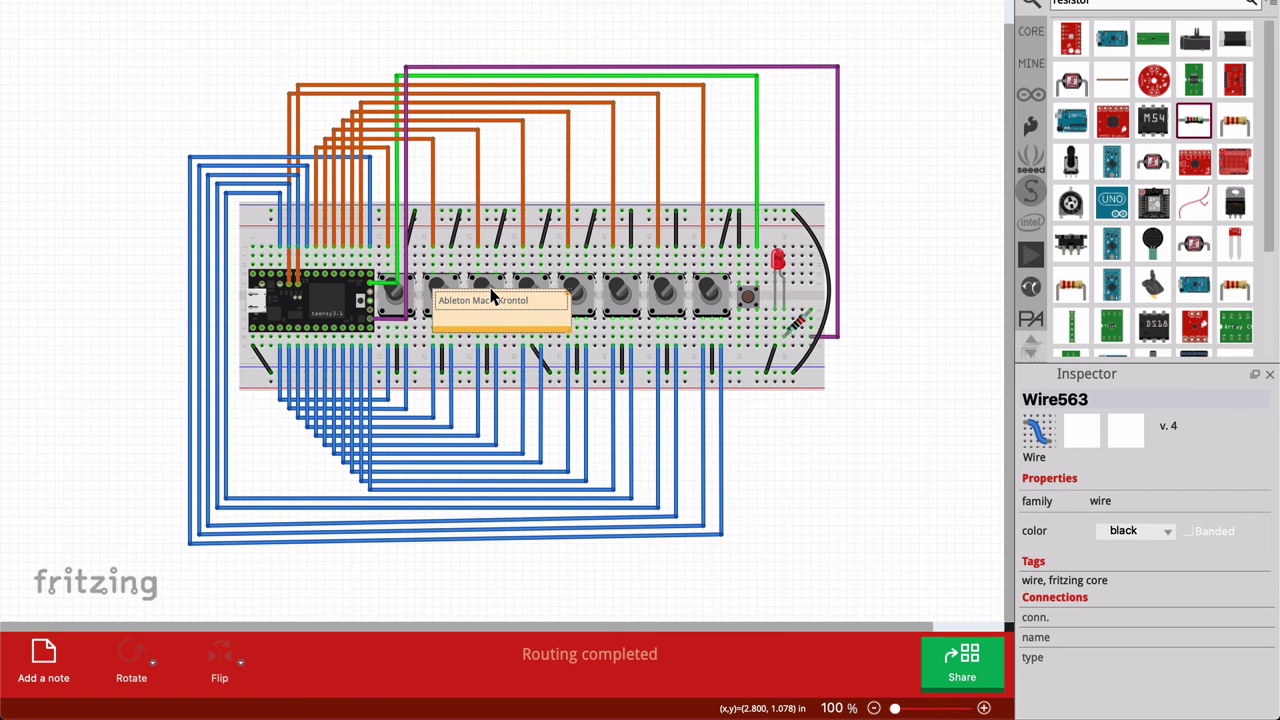
left_click(212, 65)
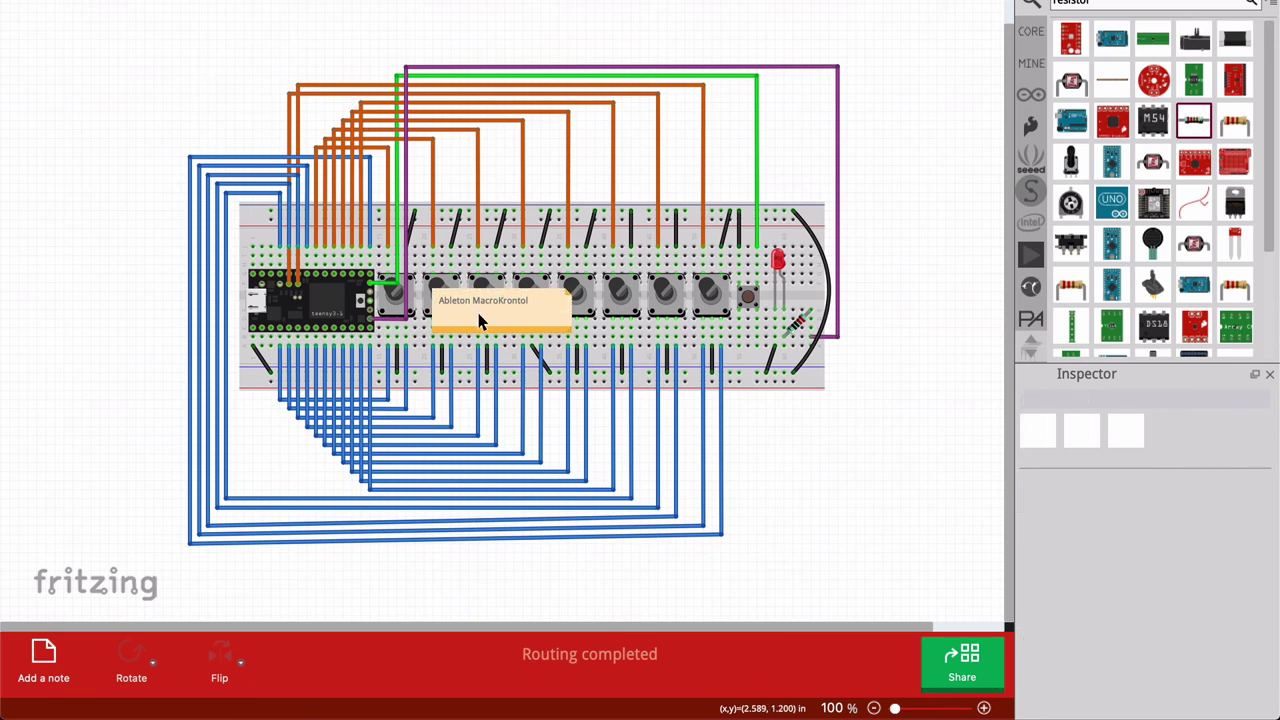
left_click_drag(478, 327, 218, 71)
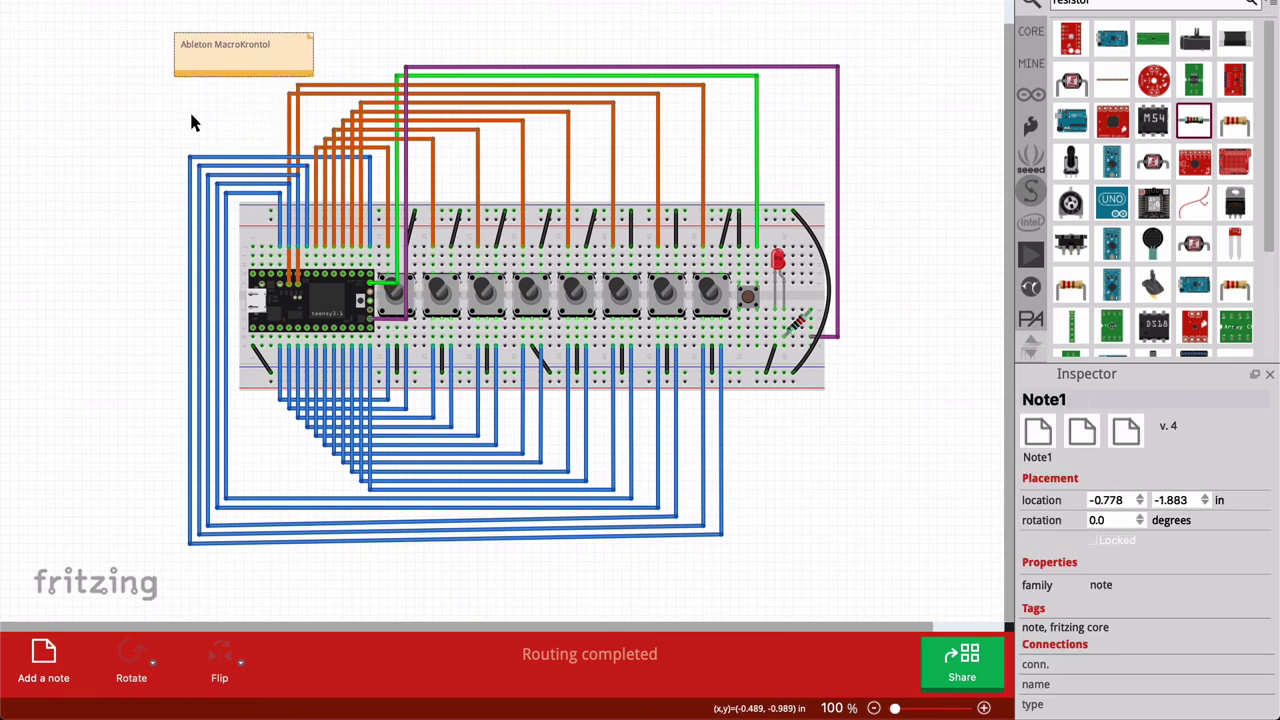
left_click_drag(311, 74, 245, 123)
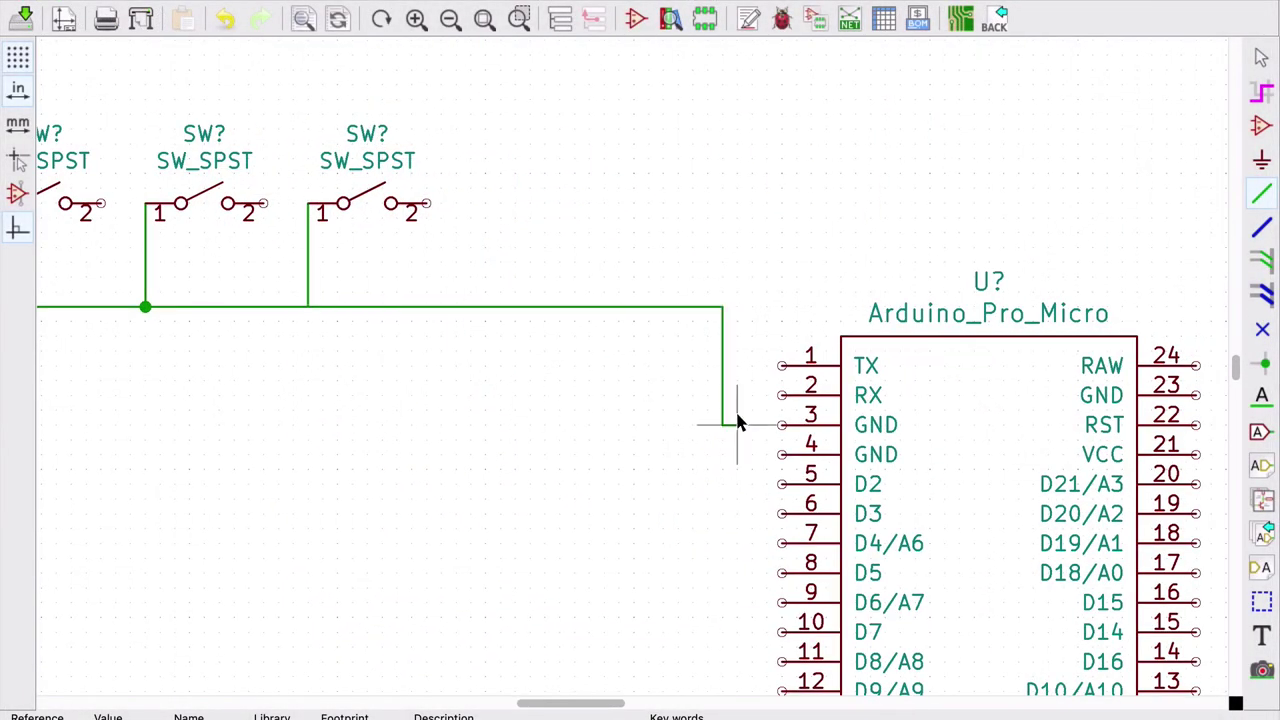
In KiCad's schematic editor, wire the switches' common line to Arduino_Pro_Micro GND pin 3 and three switches' free pins to successive Arduino pins
left_click(782, 424)
scroll(738, 423, "down", 2)
left_click(197, 143)
left_click(805, 391)
left_click(342, 143)
left_click(805, 418)
left_click(487, 143)
left_click(807, 445)
scroll(540, 337, "down", 4)
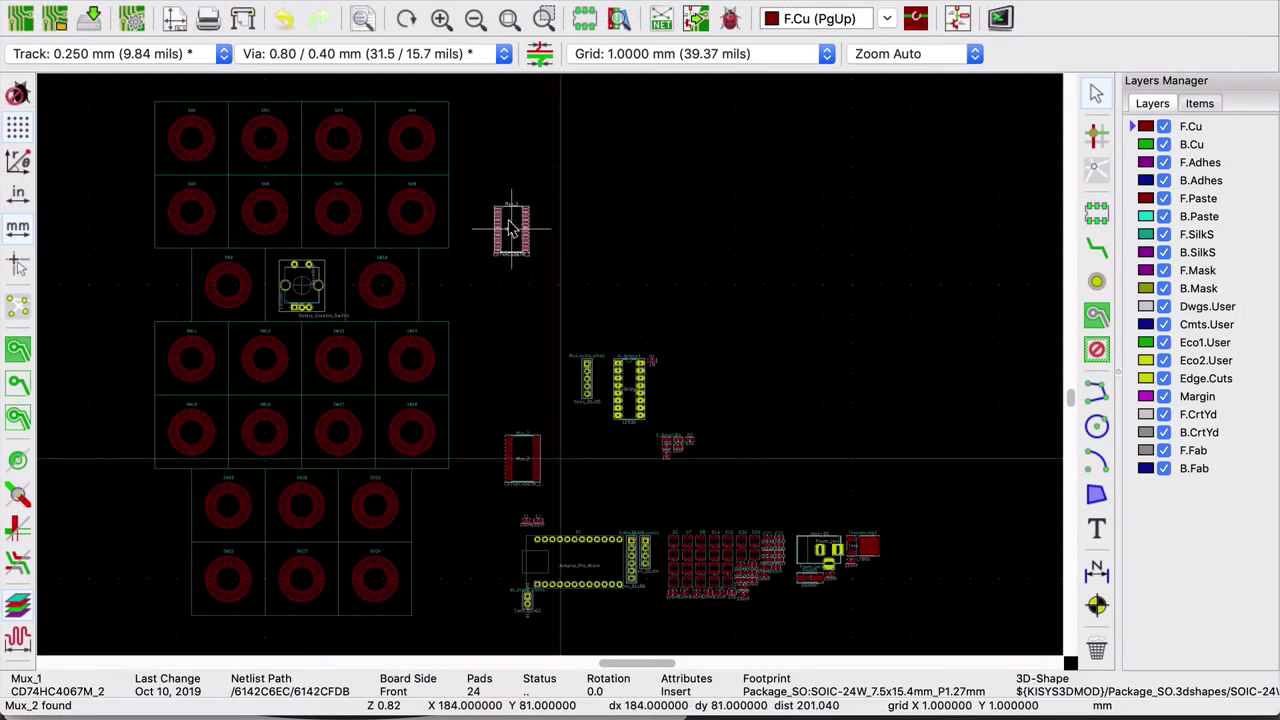
Rotate the Mux_1 footprint a quarter turn on the PCB, place it at about X 180, Y 91 mm, and select Mux_2
key("r")
left_click(498, 252)
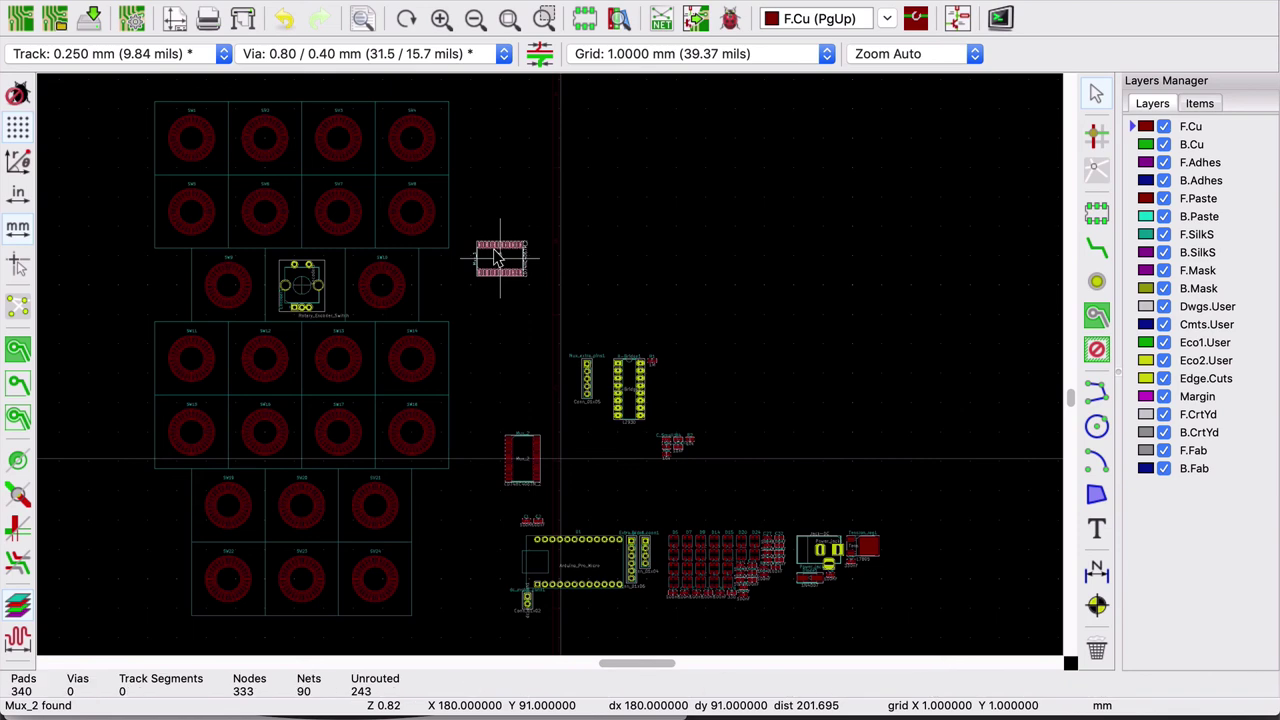
left_click(522, 460)
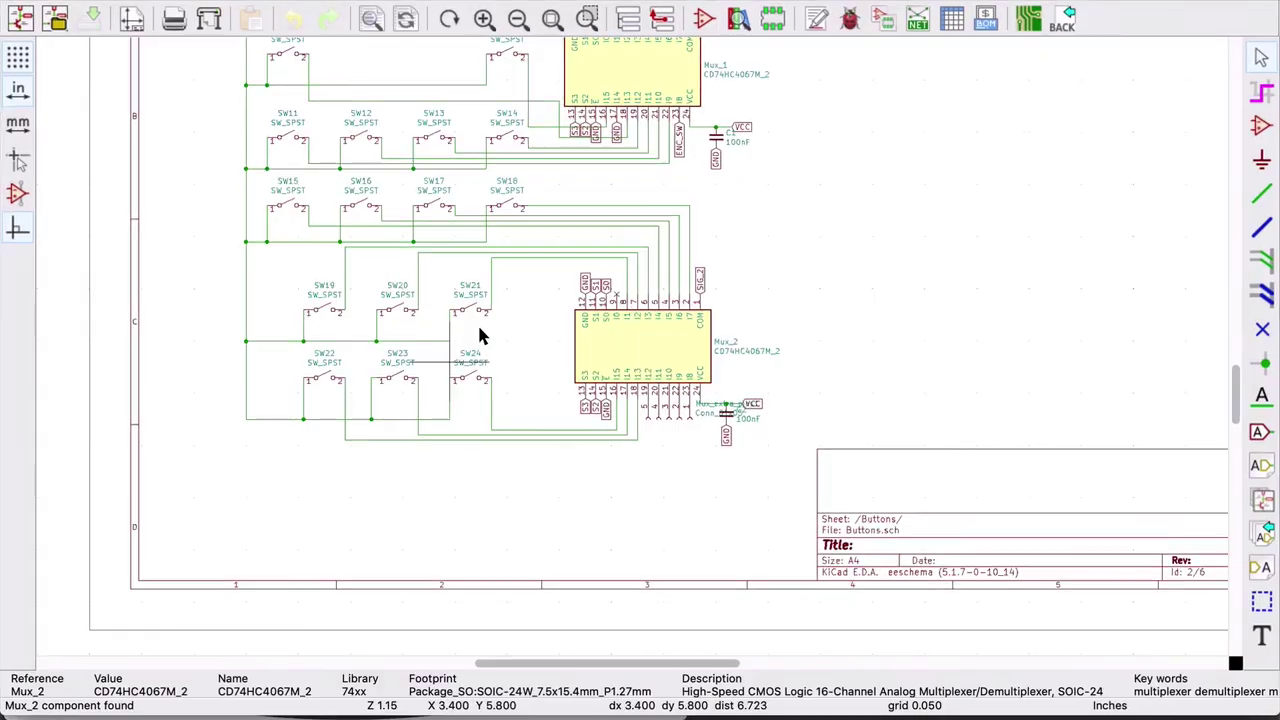
scroll(628, 345, "up", 4)
scroll(843, 375, "down", 2)
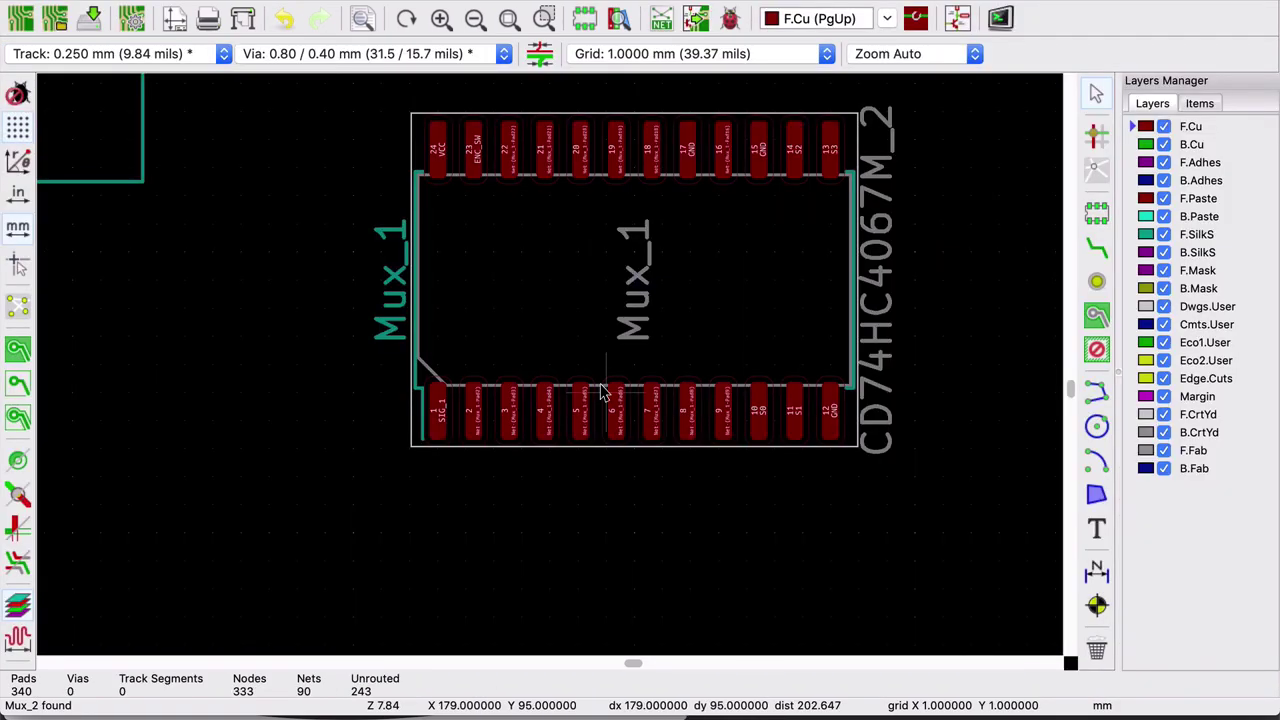
scroll(547, 363, "down", 2)
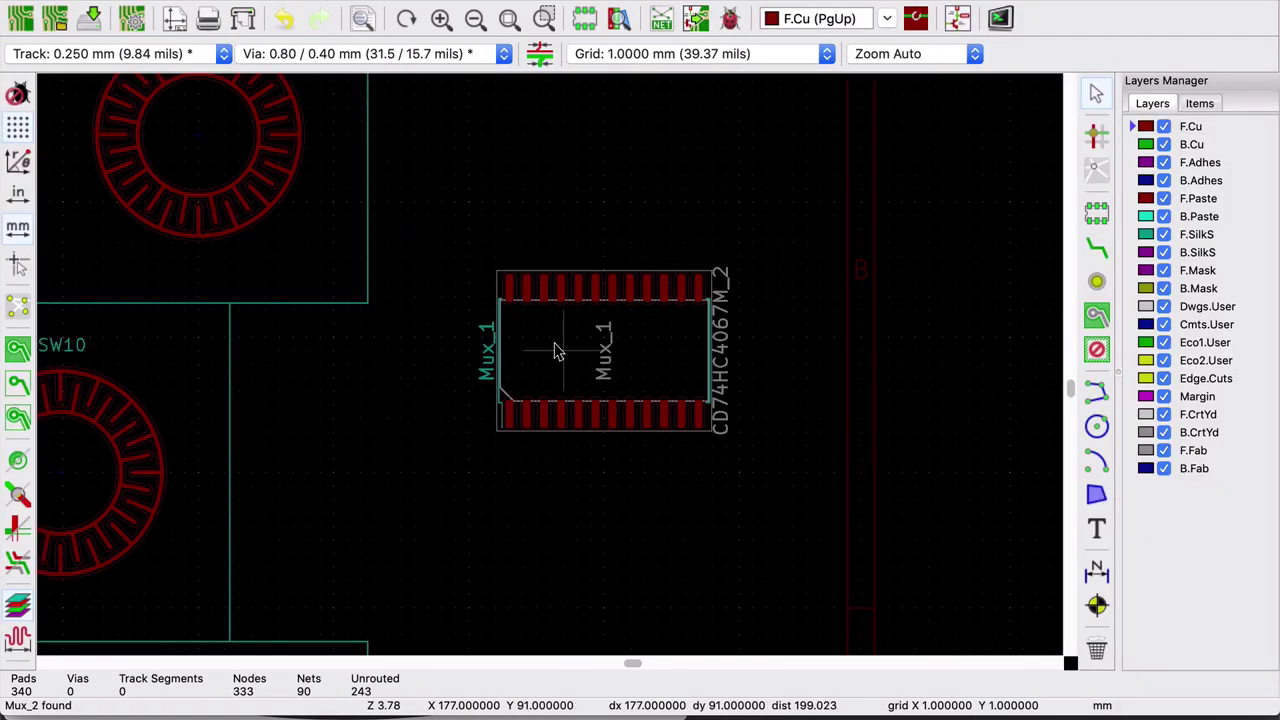
left_click(603, 348)
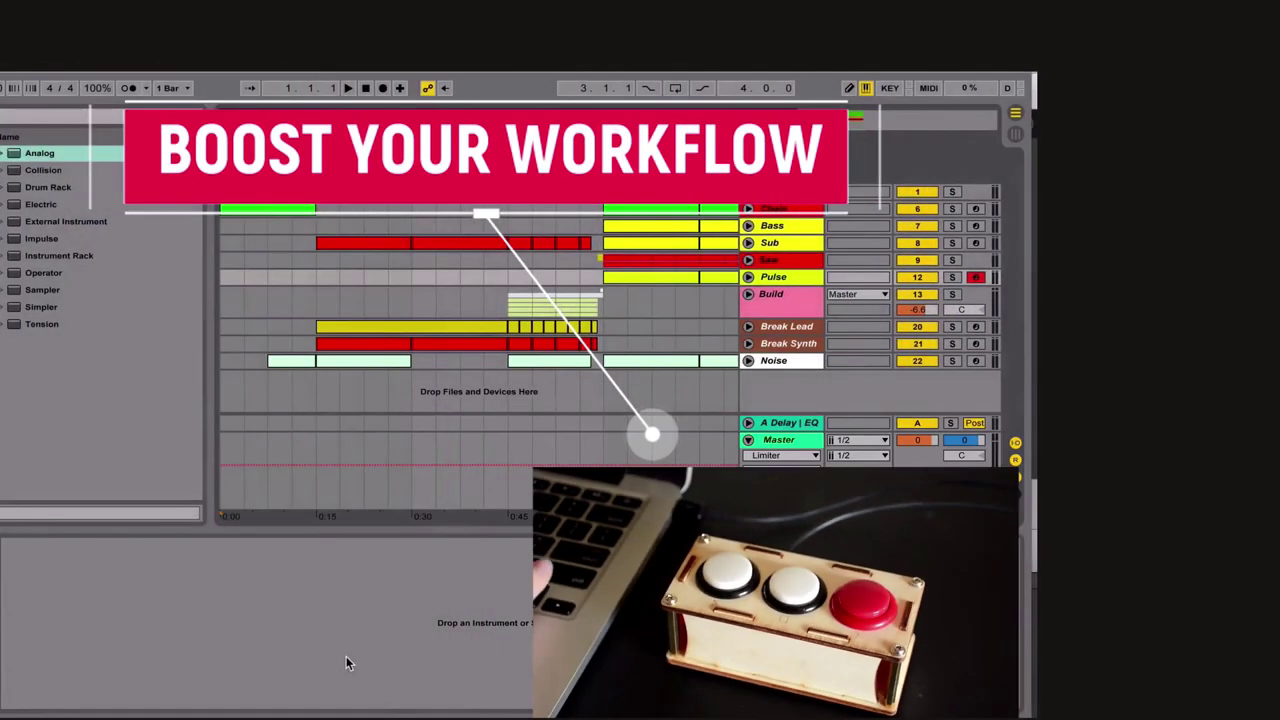
Open Ableton Live's Link and MIDI preferences
key("super+comma")
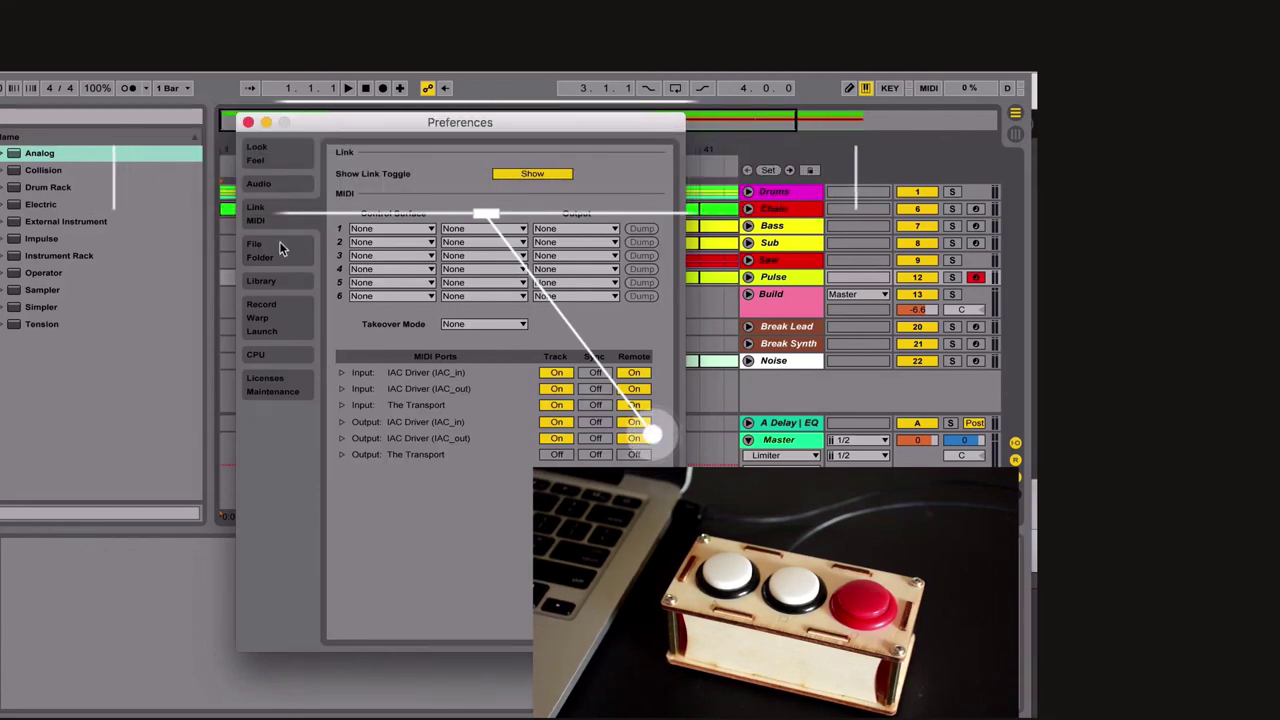